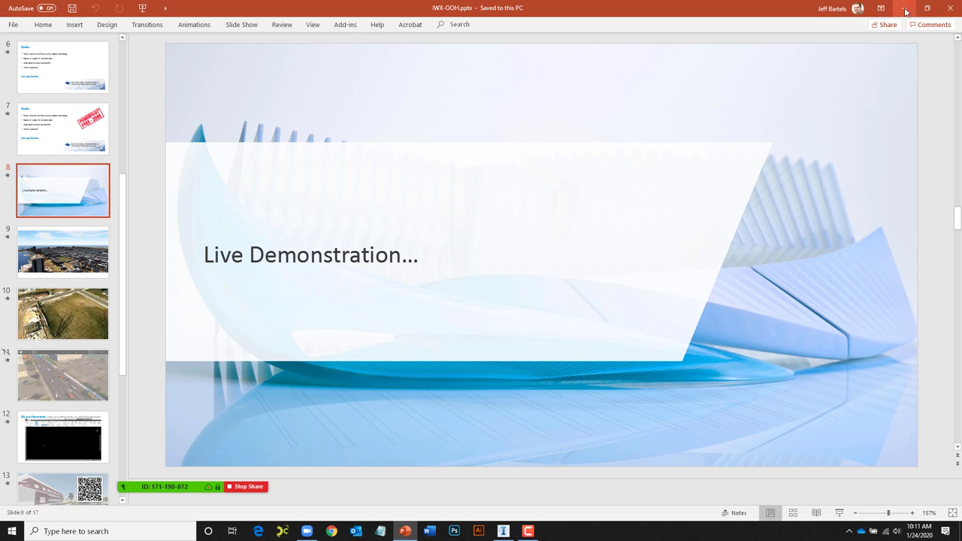
Switch to InfraWorks, open Model Builder and locate W Dry Creek Ct in Littleton, Colorado on the map
left_click(503, 532)
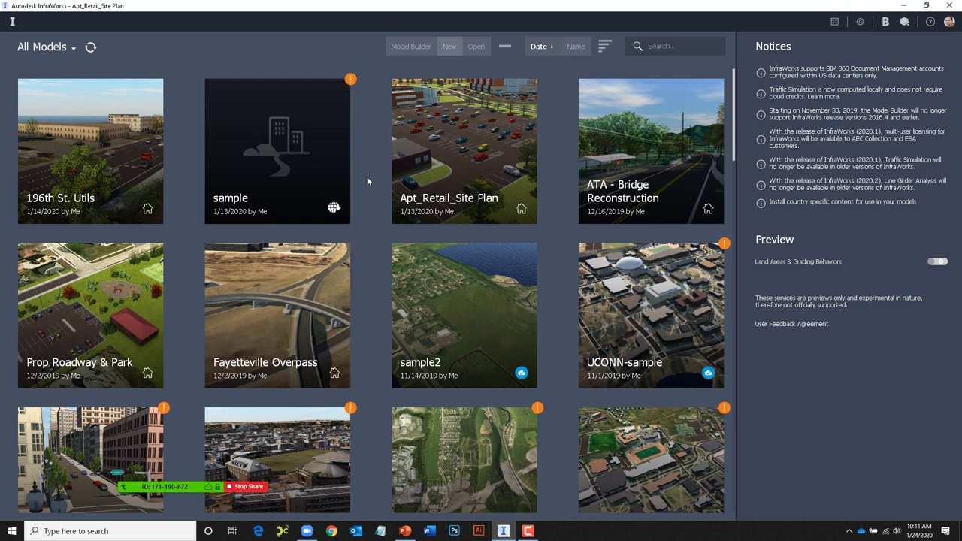
left_click(410, 48)
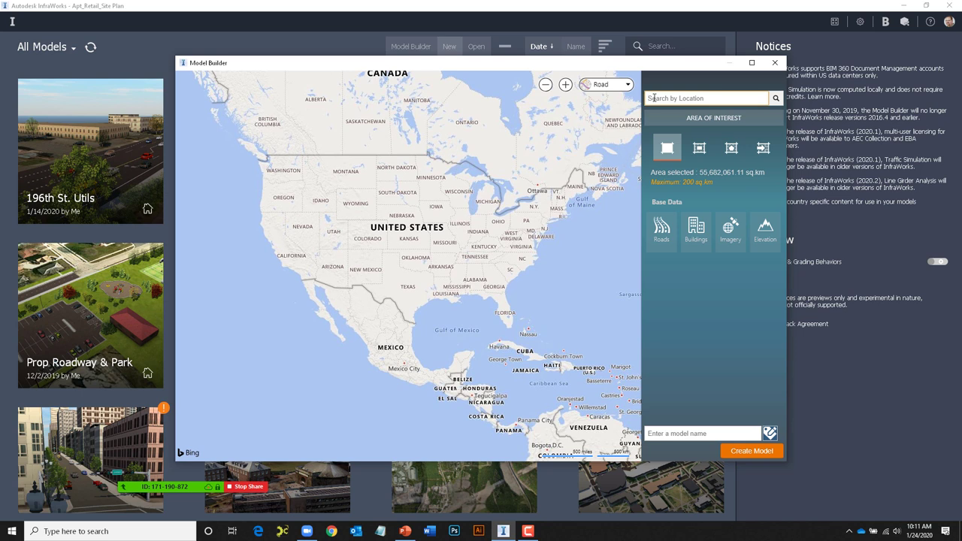
left_click(654, 97)
type("W")
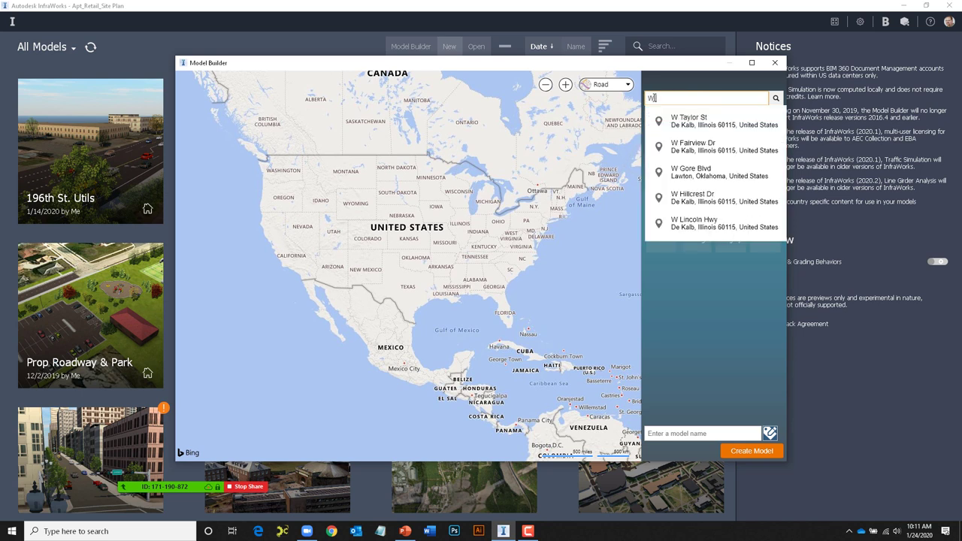
type(" Dry ")
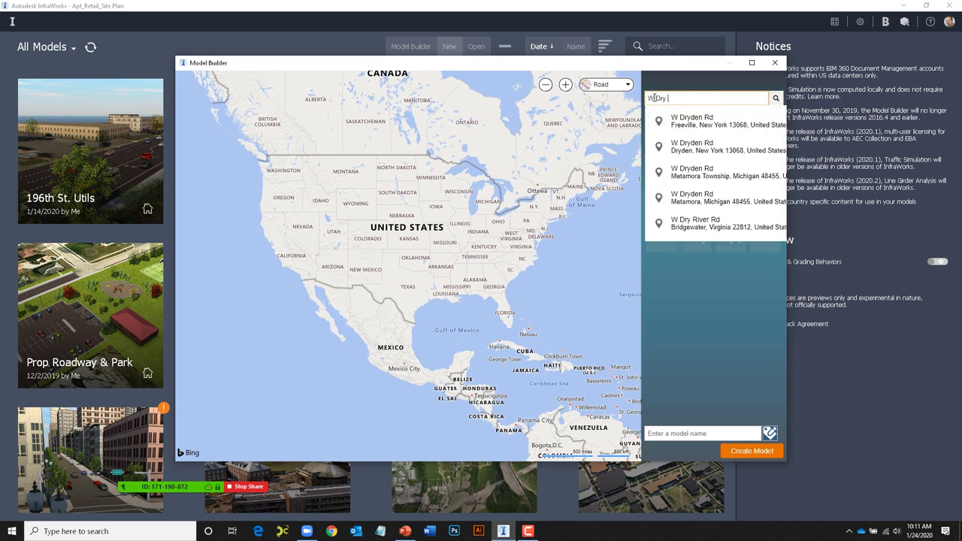
type("Creek ")
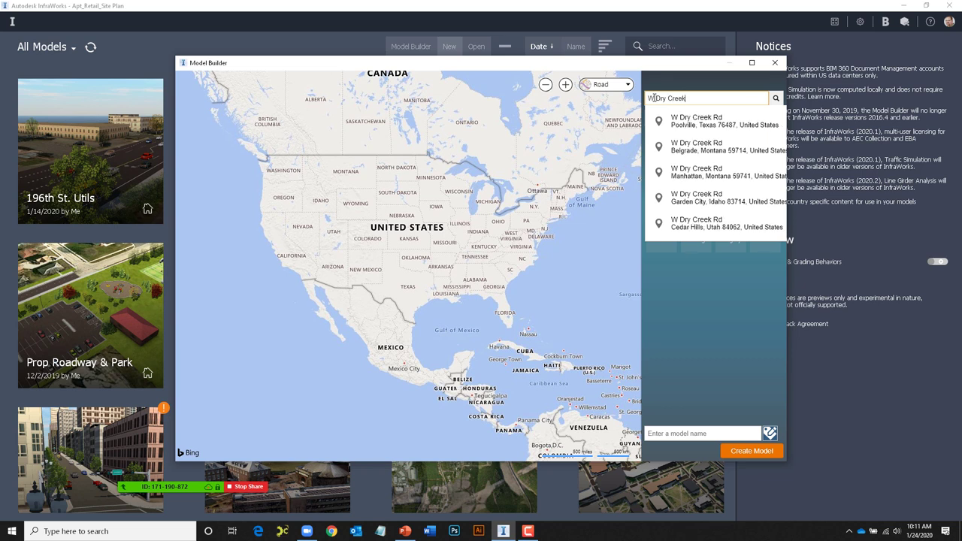
type("Ct")
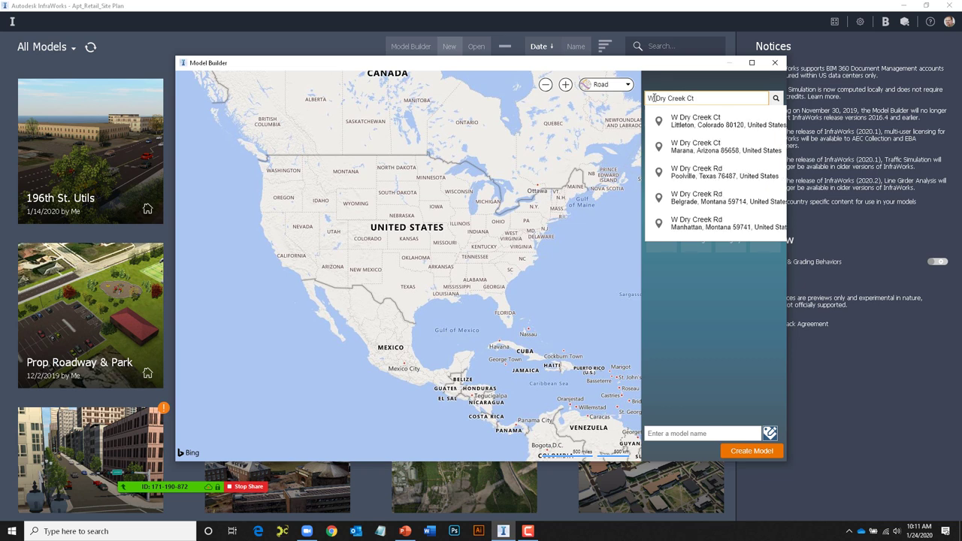
left_click(697, 122)
Draw a rectangular area of interest of about 5.7 sq km around the S Santa Fe Dr and W Mineral Ave area
left_click_drag(407, 314, 522, 224)
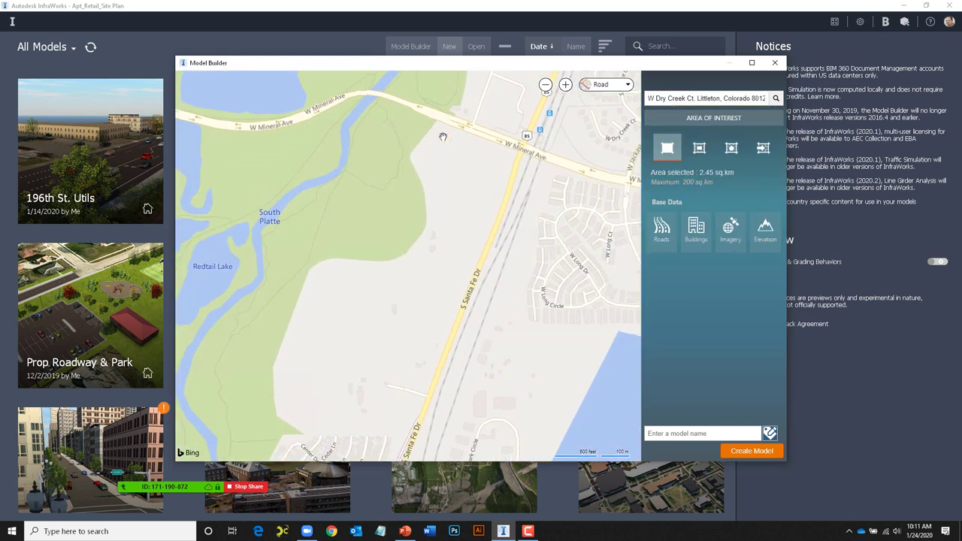
scroll(483, 301, "down", 1)
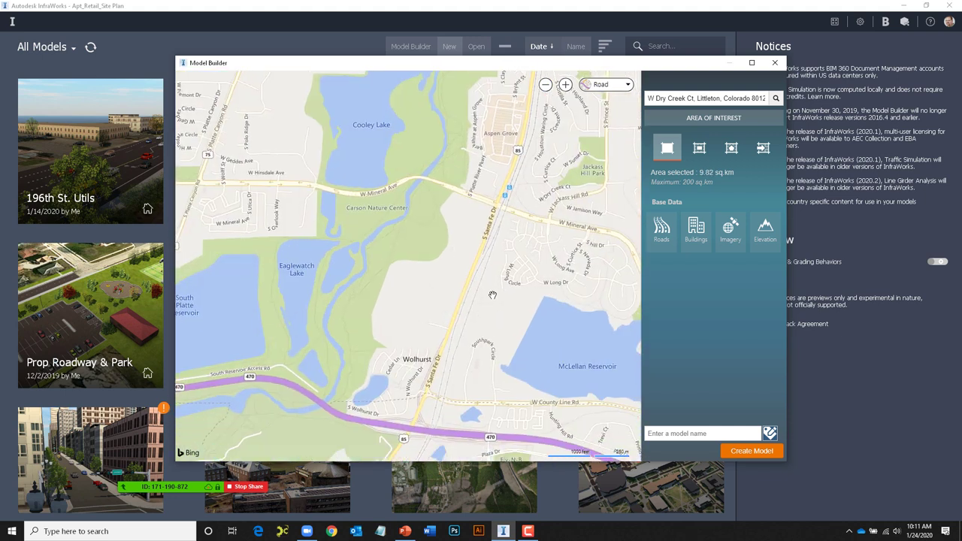
left_click_drag(493, 294, 497, 264)
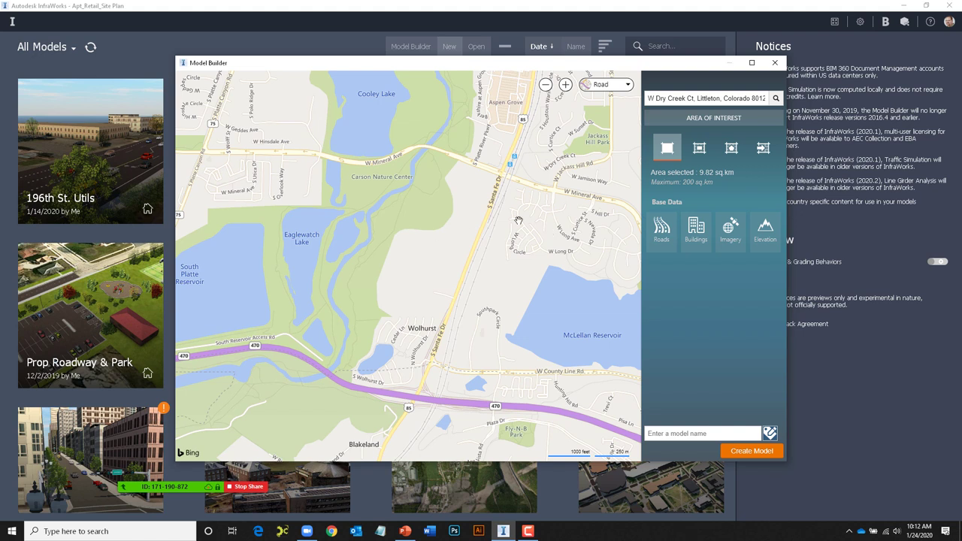
left_click(699, 148)
left_click_drag(288, 94, 604, 429)
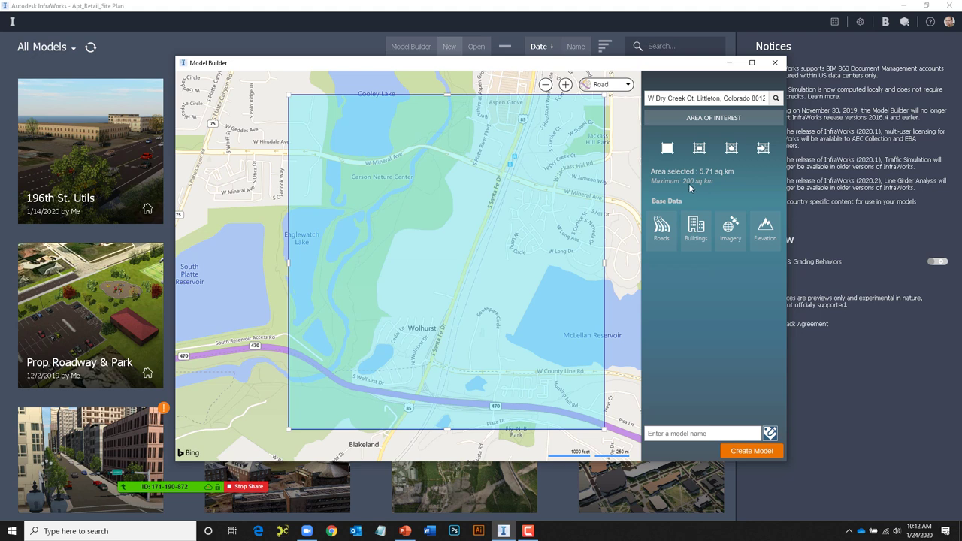
Name the new model "sample retail", create it, and close Model Builder
left_click(668, 433)
type("sample retail")
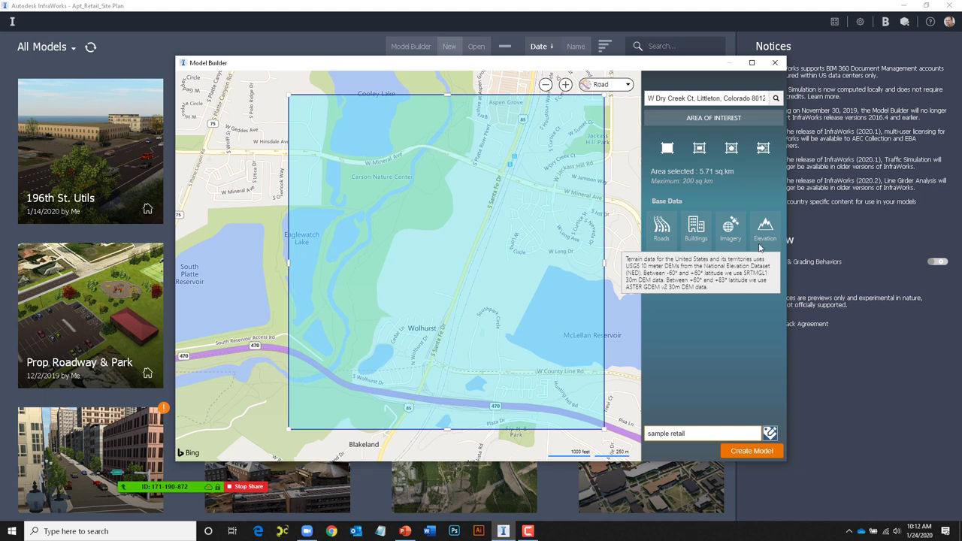
left_click(742, 452)
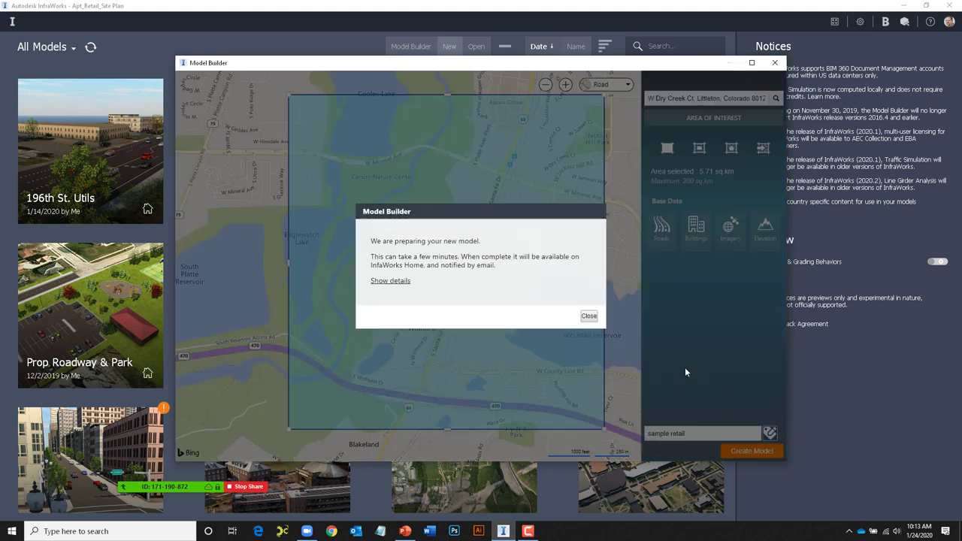
left_click(588, 317)
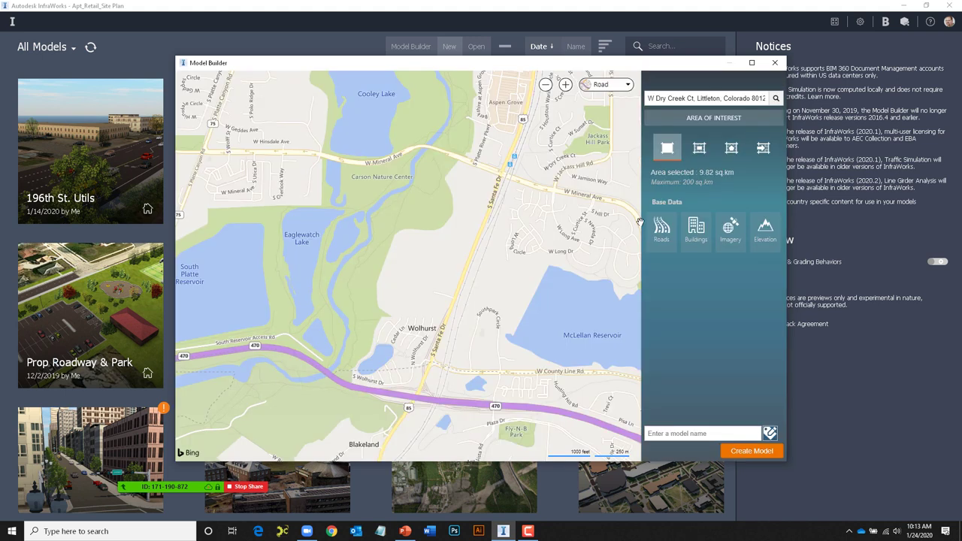
left_click(777, 64)
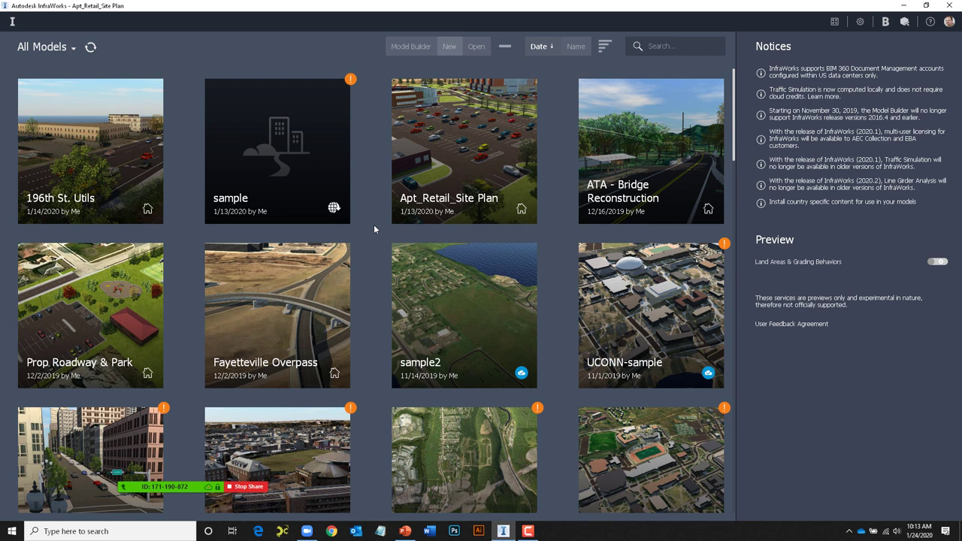
Open the Apt_Retail_Site Plan model and view the highway corridor between the farm fields and the housing area in perspective
left_click(438, 181)
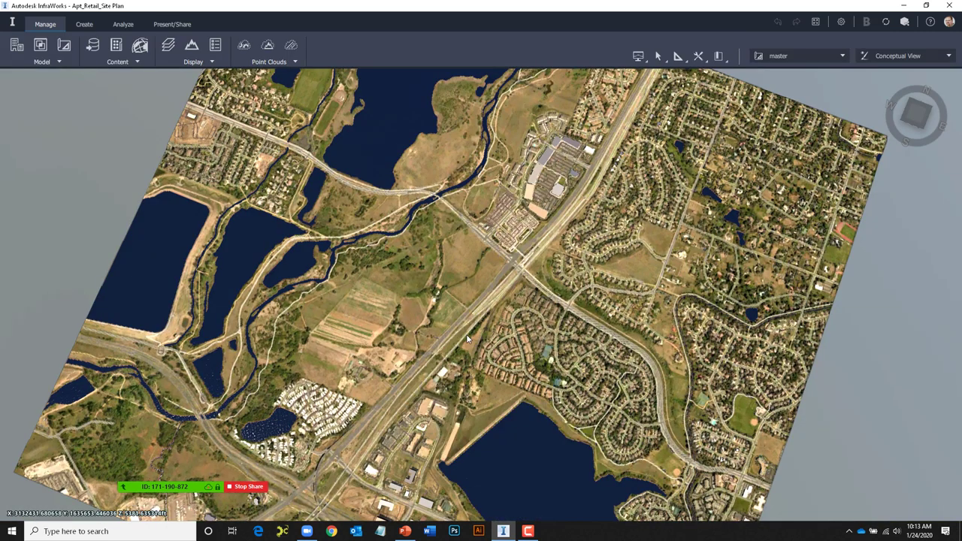
scroll(474, 336, "down", 3)
left_click_drag(473, 336, 486, 318)
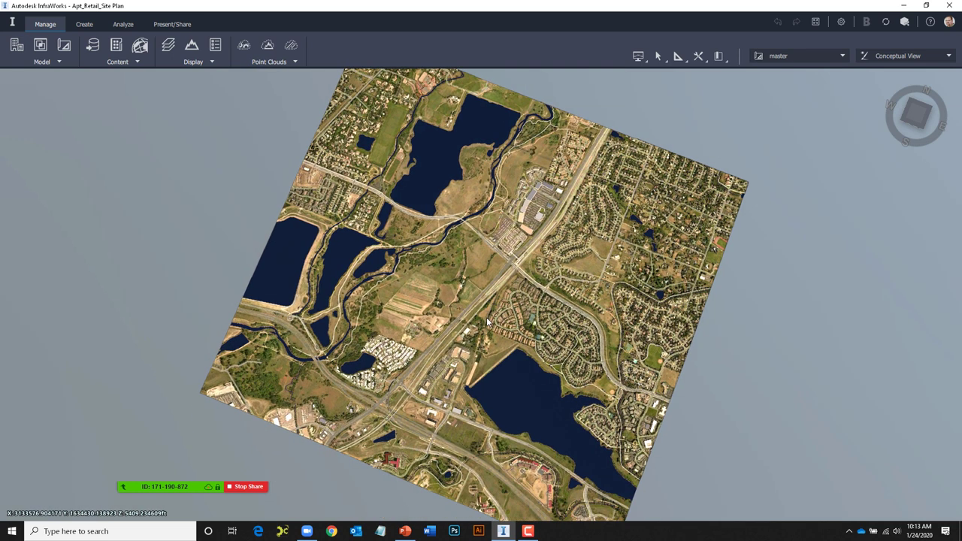
scroll(486, 318, "up", 3)
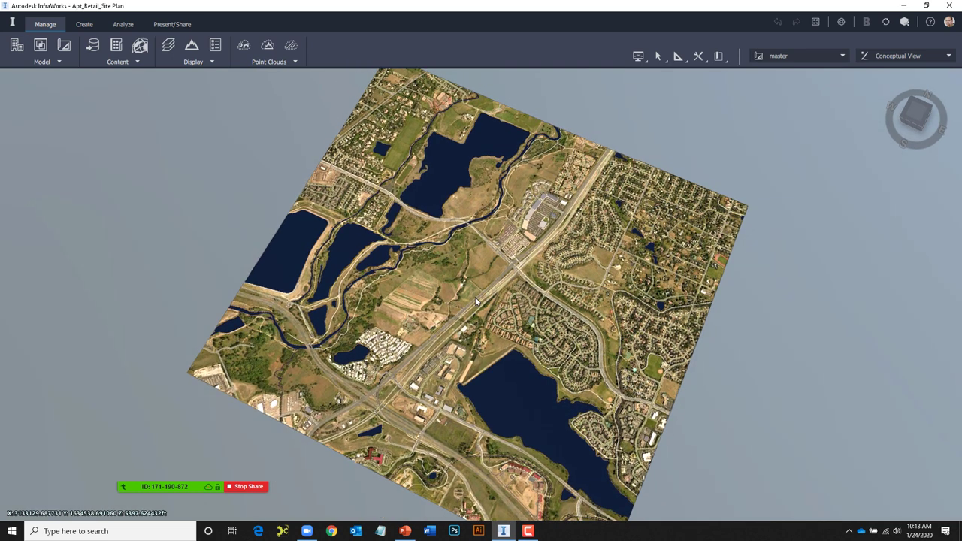
scroll(493, 292, "up", 5)
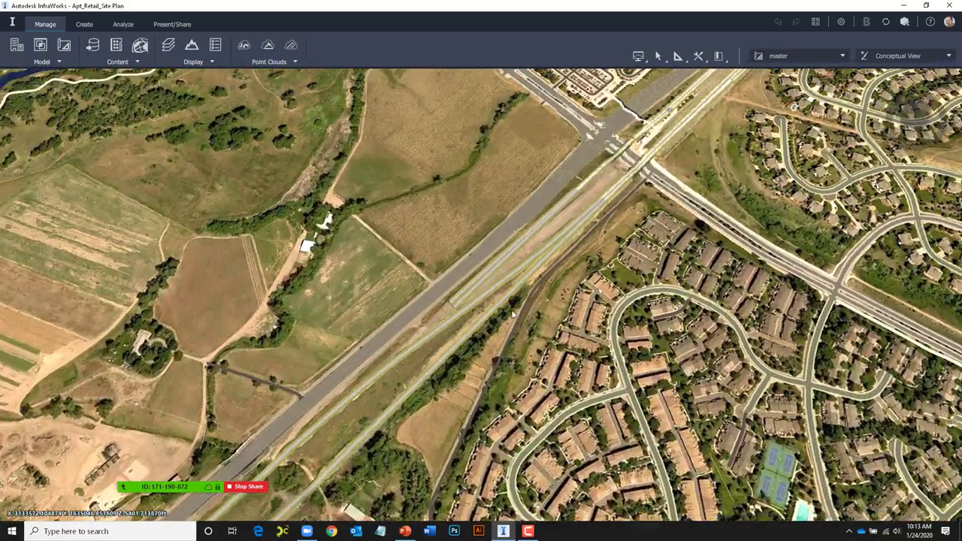
middle_click_drag(513, 315, 535, 255, "shift")
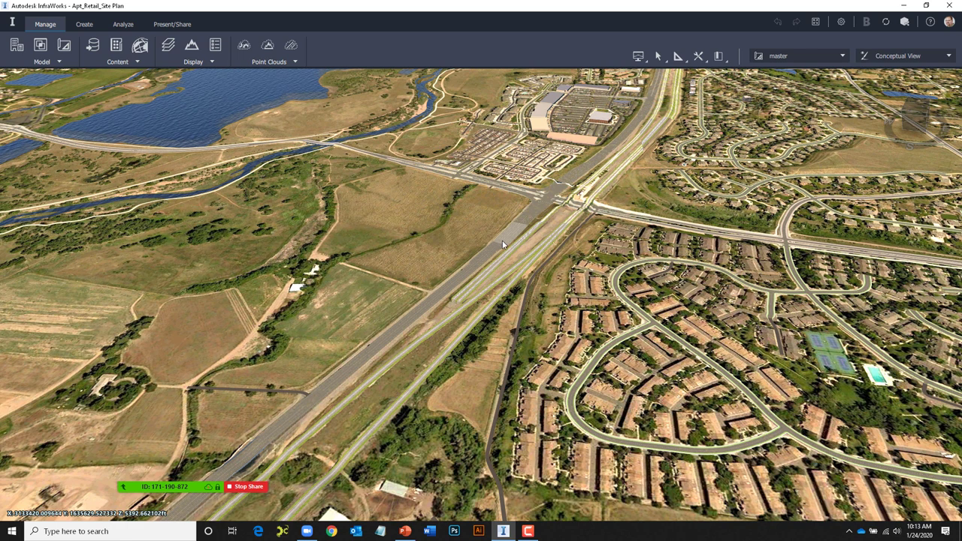
Examine the model's terrain around the reservoir dam, the housing area and the open fields beside the highway intersection
mouse_move(502, 244)
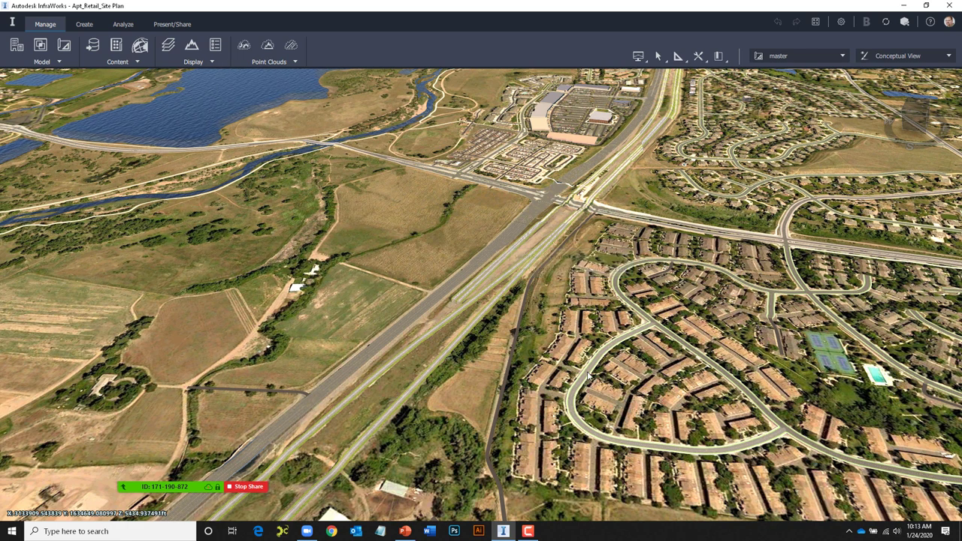
mouse_move(588, 376)
left_click_drag(588, 376, 549, 174)
middle_click_drag(548, 174, 655, 316, "shift")
scroll(650, 317, "up", 5)
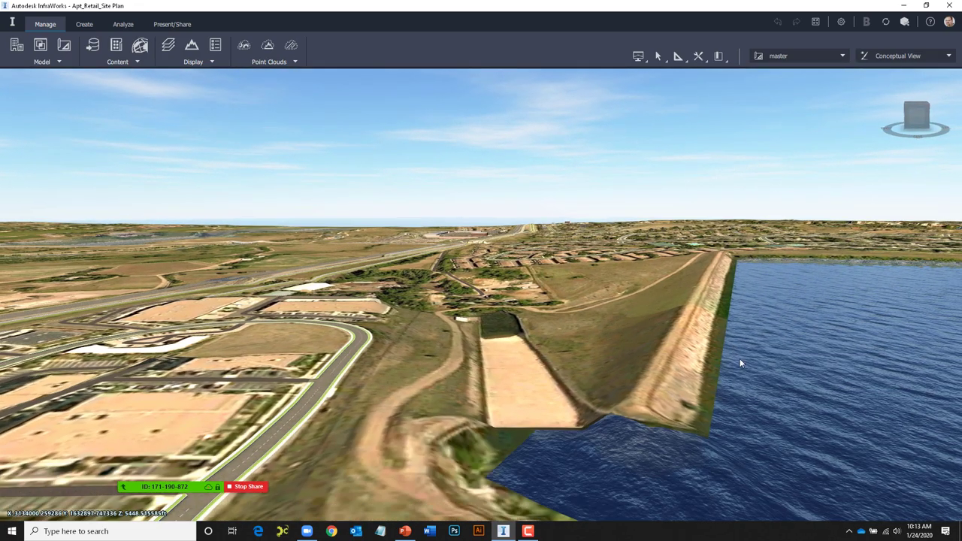
scroll(646, 349, "up", 3)
scroll(637, 383, "up", 5)
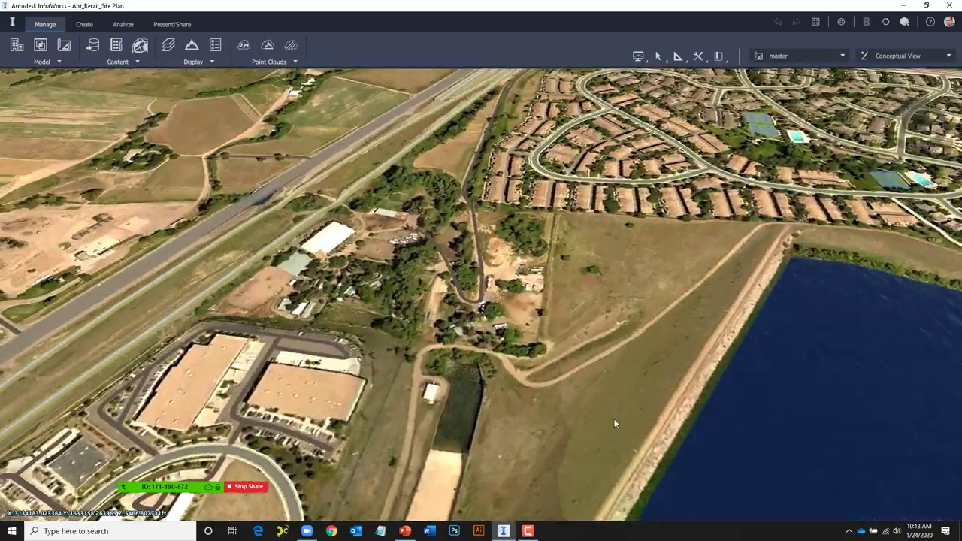
key("Up")
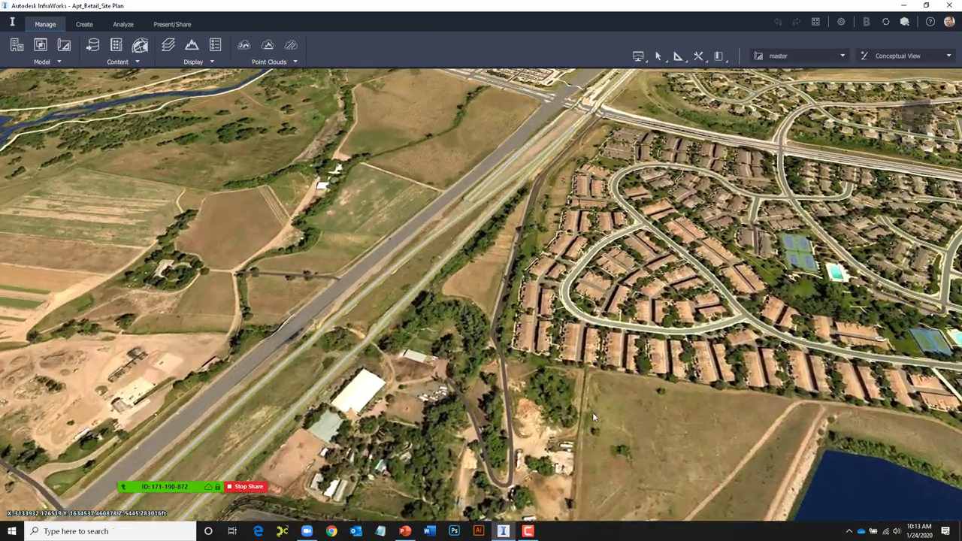
key("Up")
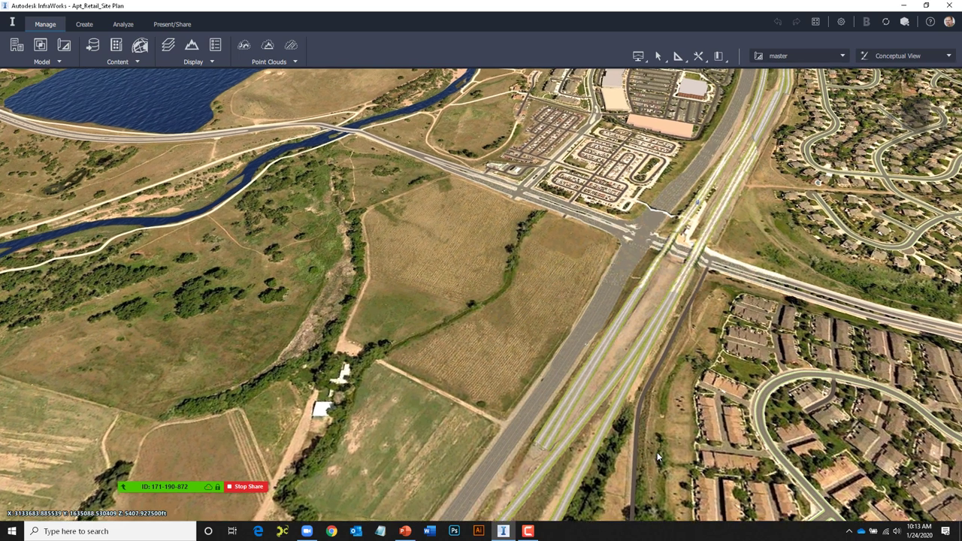
scroll(631, 451, "up", 2)
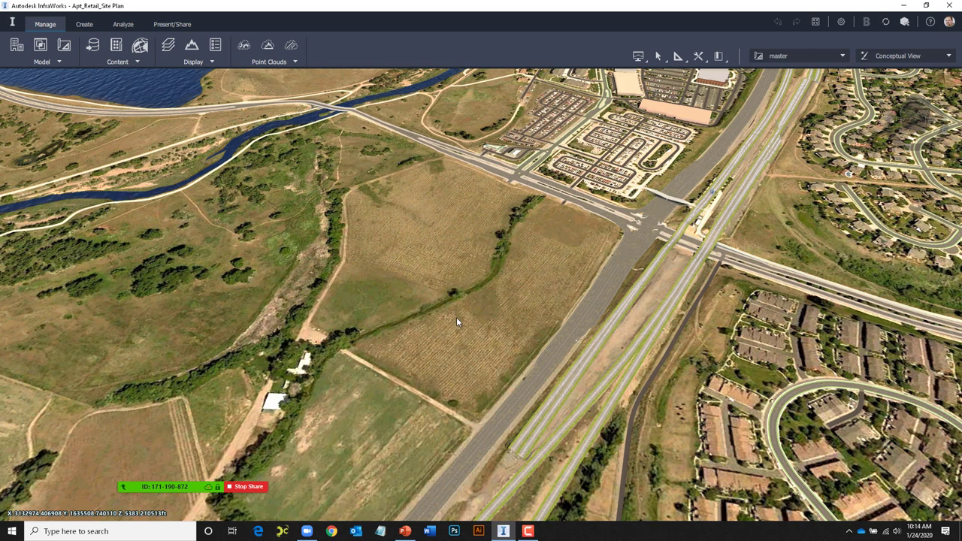
Open the model's data sources and review the supported file formats and database connection types without adding a connection
left_click(94, 49)
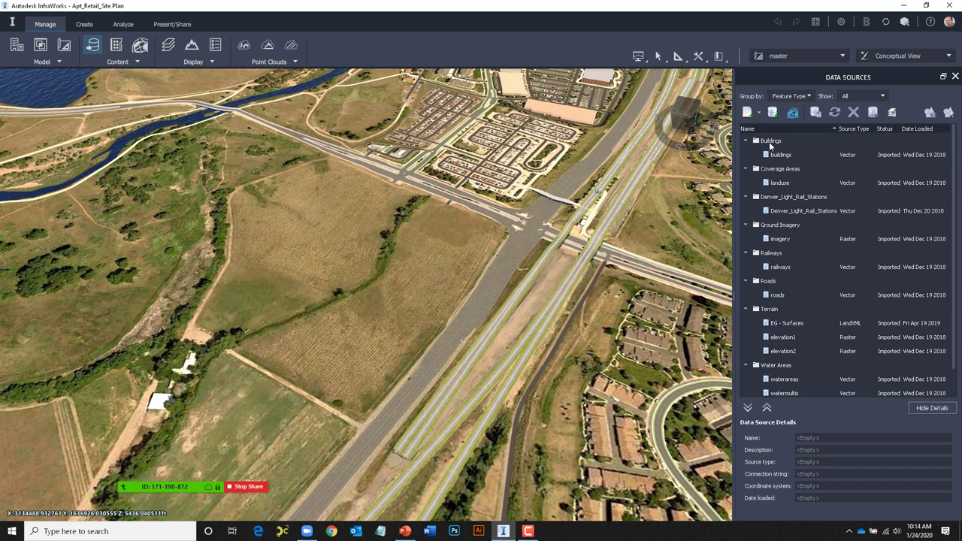
left_click(749, 113)
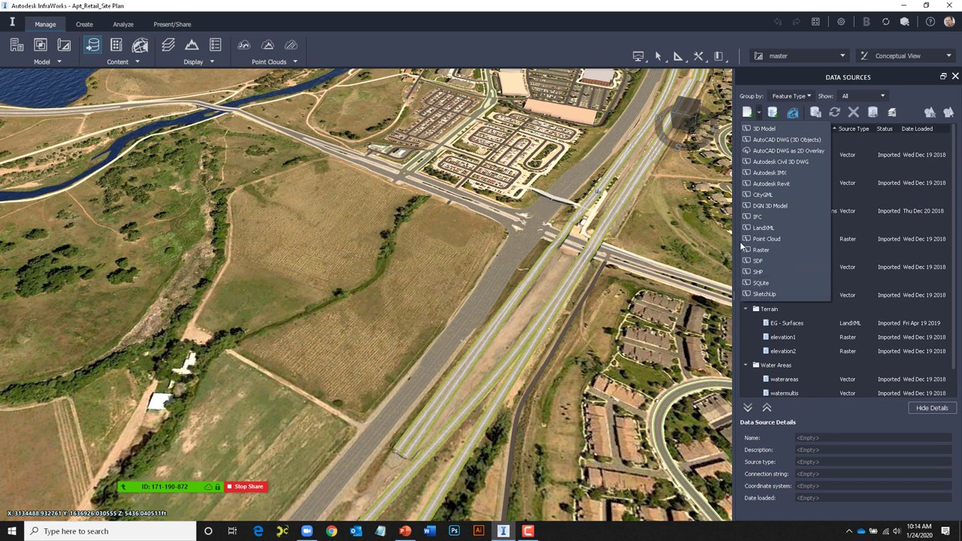
left_click(775, 115)
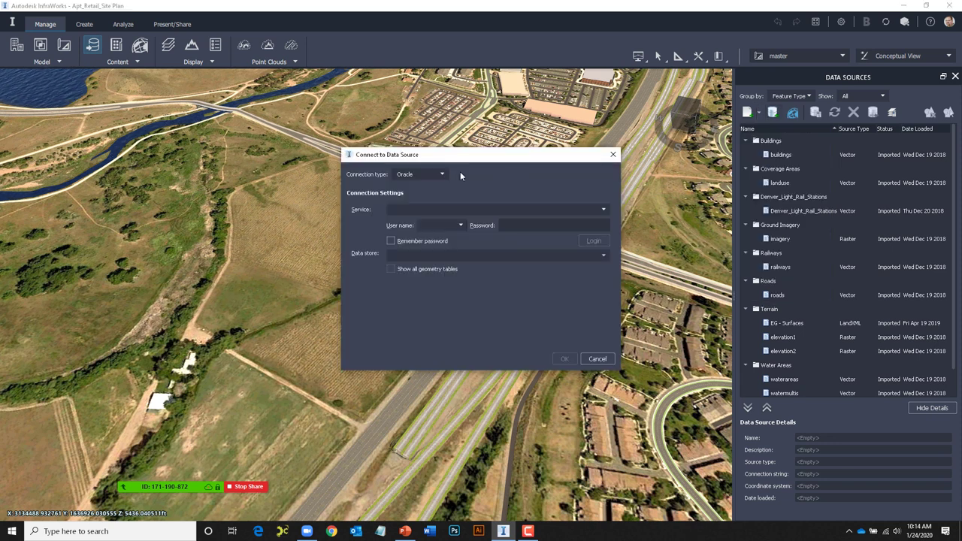
left_click(443, 174)
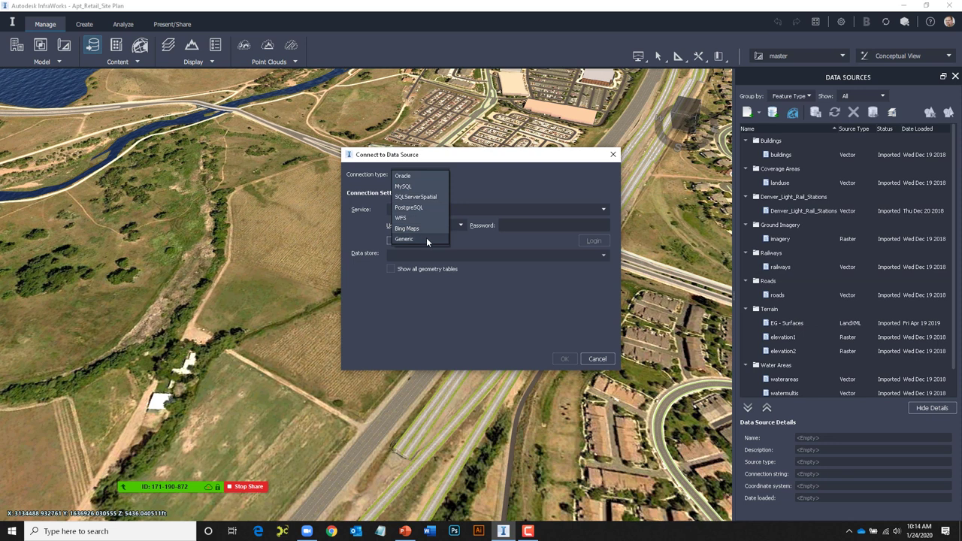
left_click(613, 154)
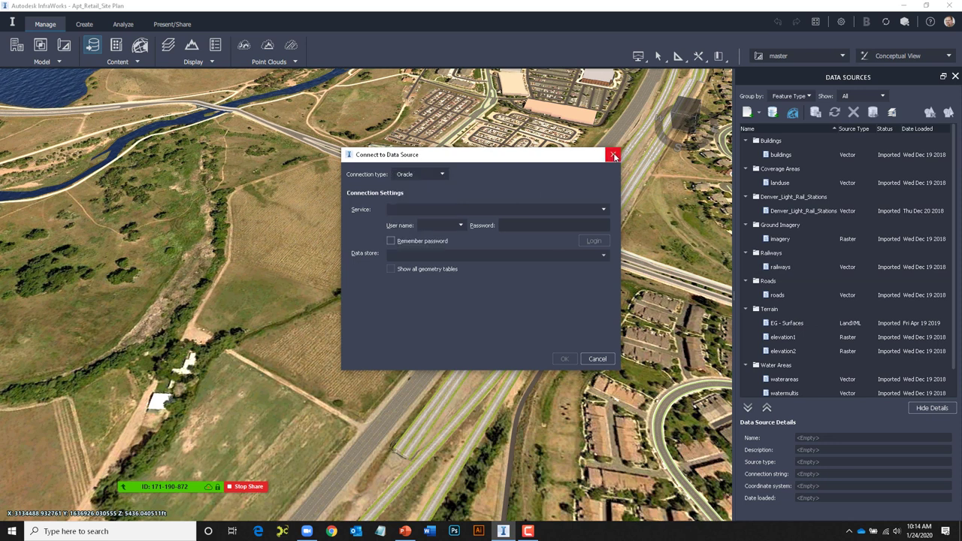
left_click(613, 154)
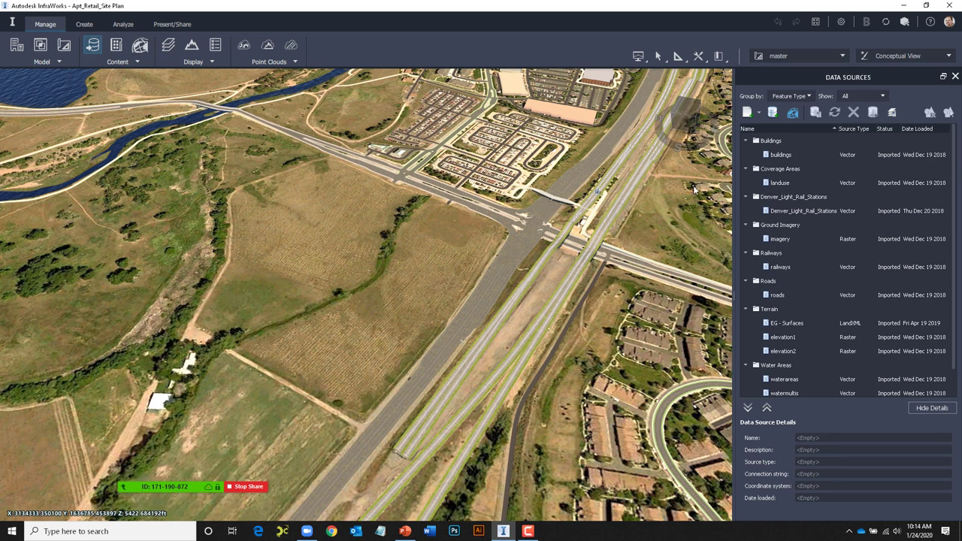
Add parcels.shp from the SHPs subfolder of the Presentation folder as a SHP data source
left_click(760, 113)
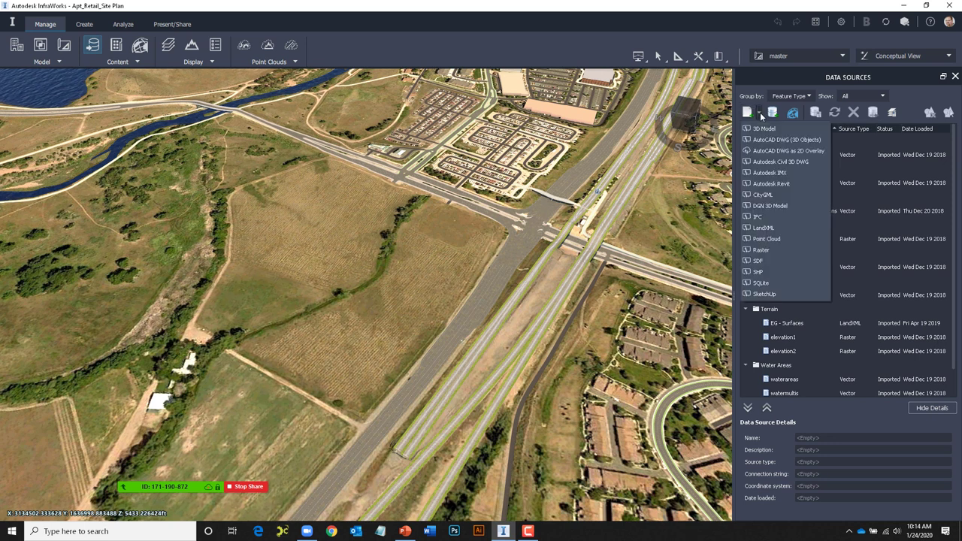
left_click(758, 272)
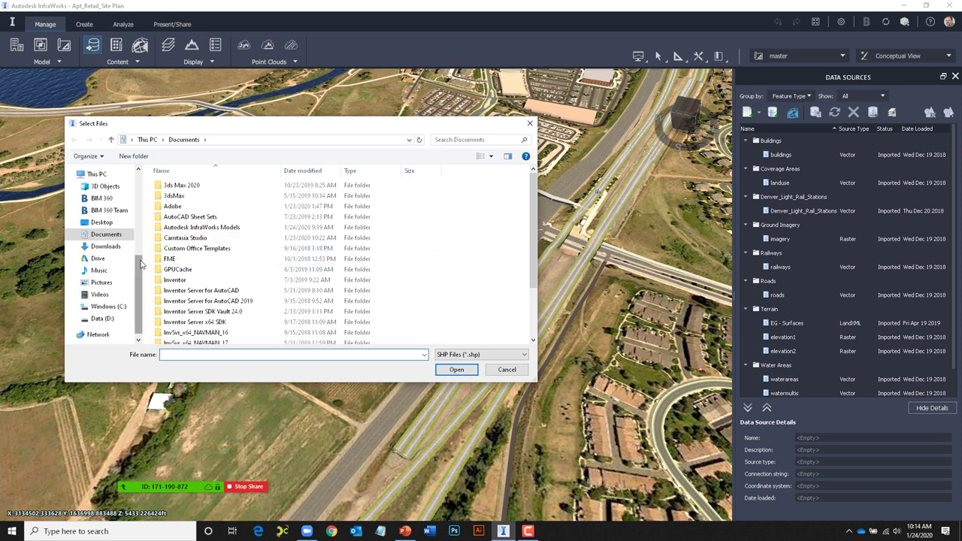
scroll(139, 263, "up", 5)
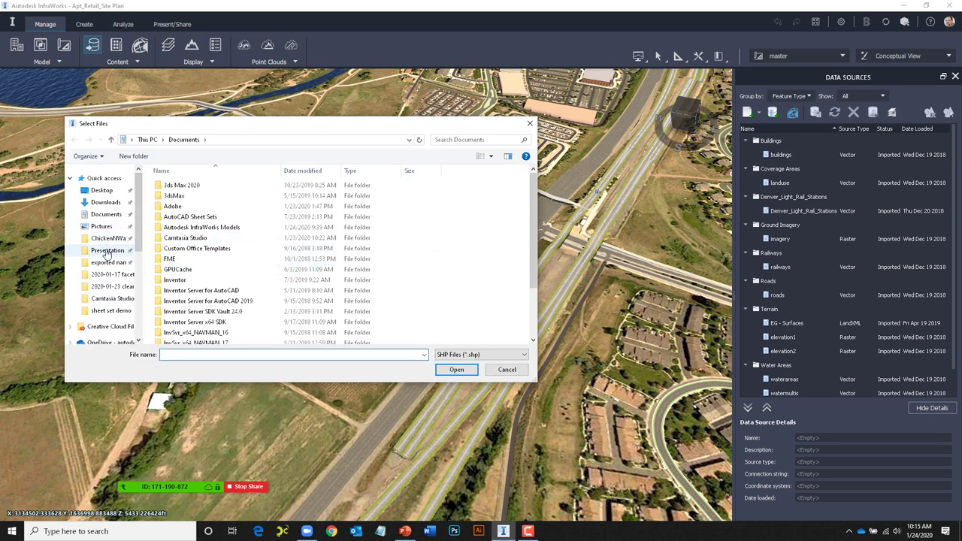
left_click(108, 252)
double_click(169, 218)
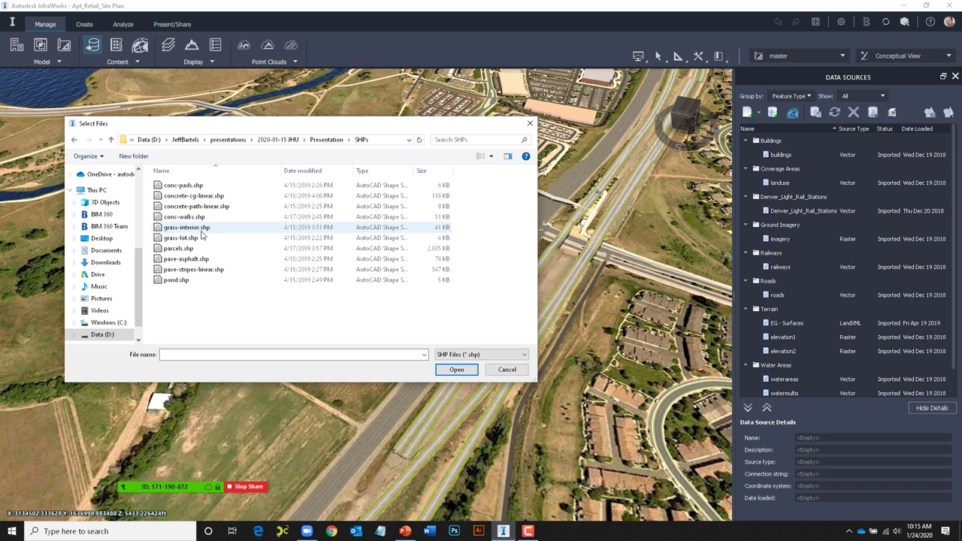
left_click(172, 250)
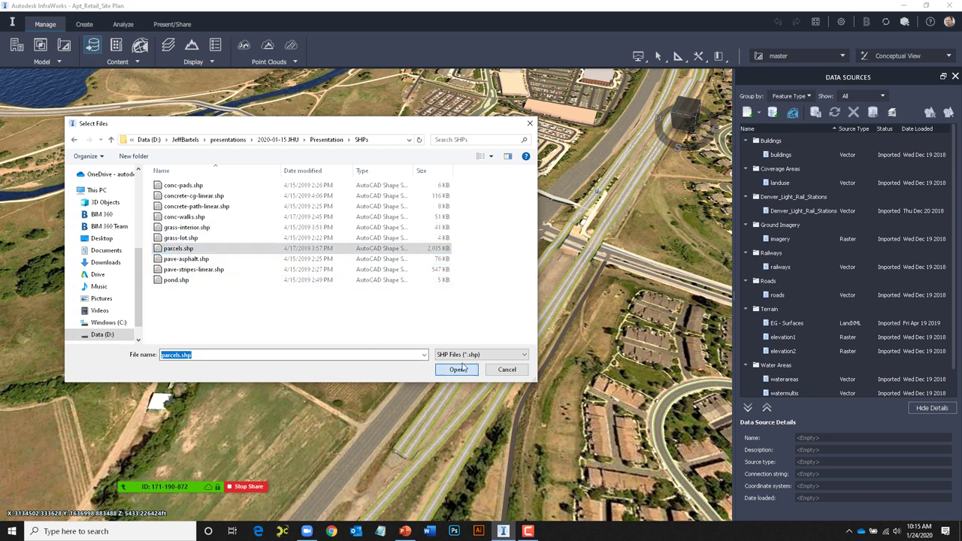
left_click(458, 369)
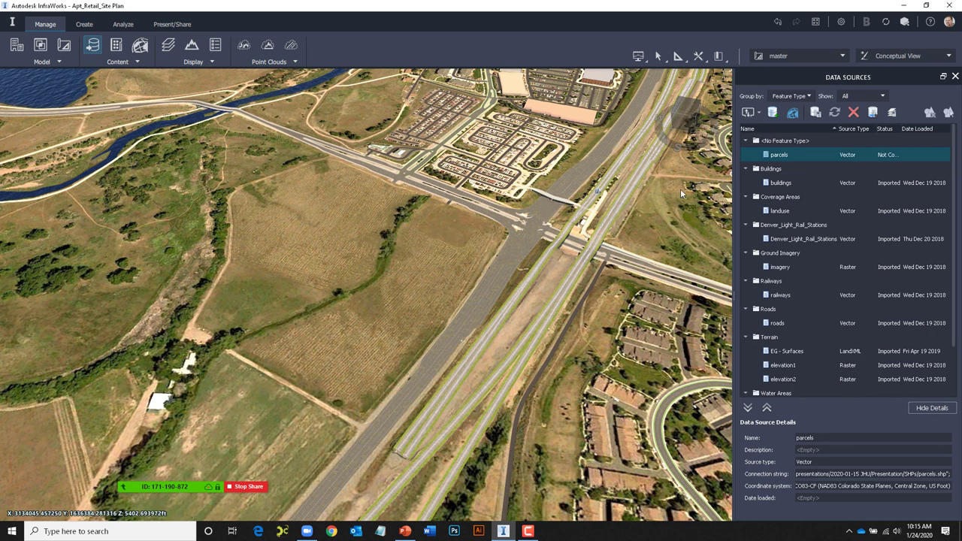
Configure the parcels data source as Coverage Areas with the Coverage/Parcels rule style and refresh it into the model
double_click(778, 154)
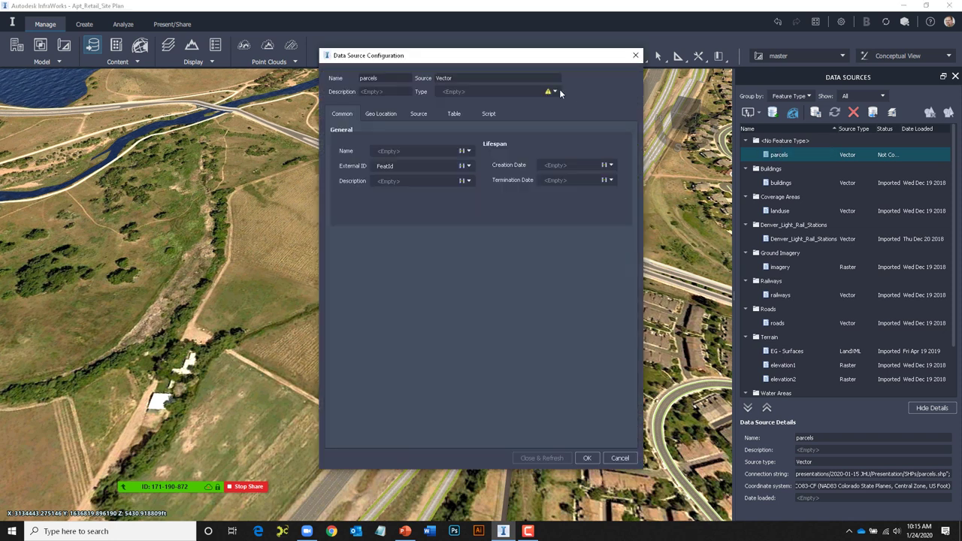
left_click(556, 91)
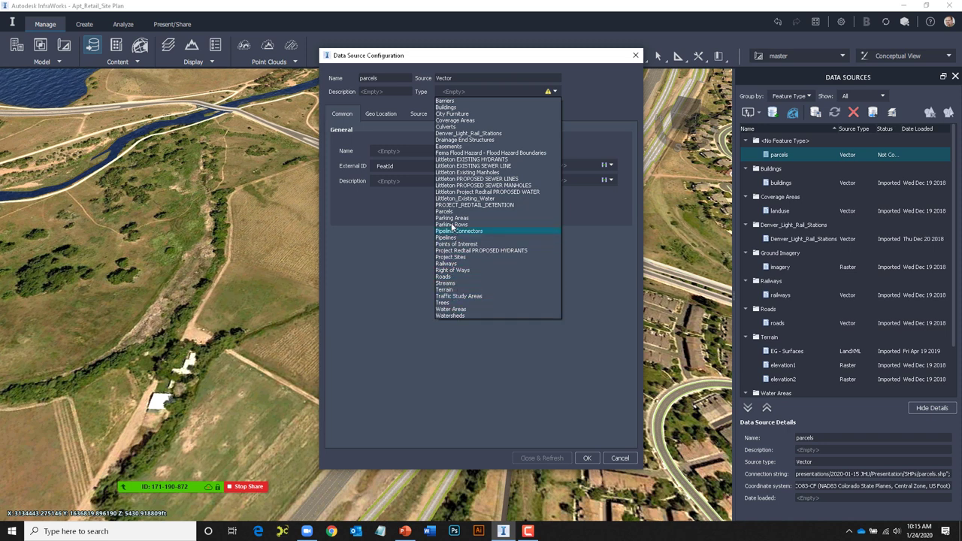
left_click(468, 120)
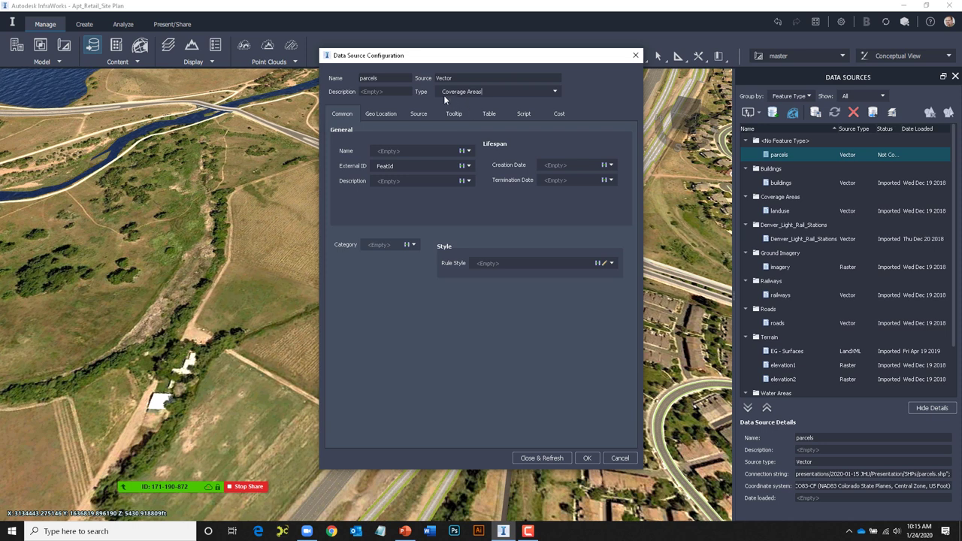
left_click(605, 264)
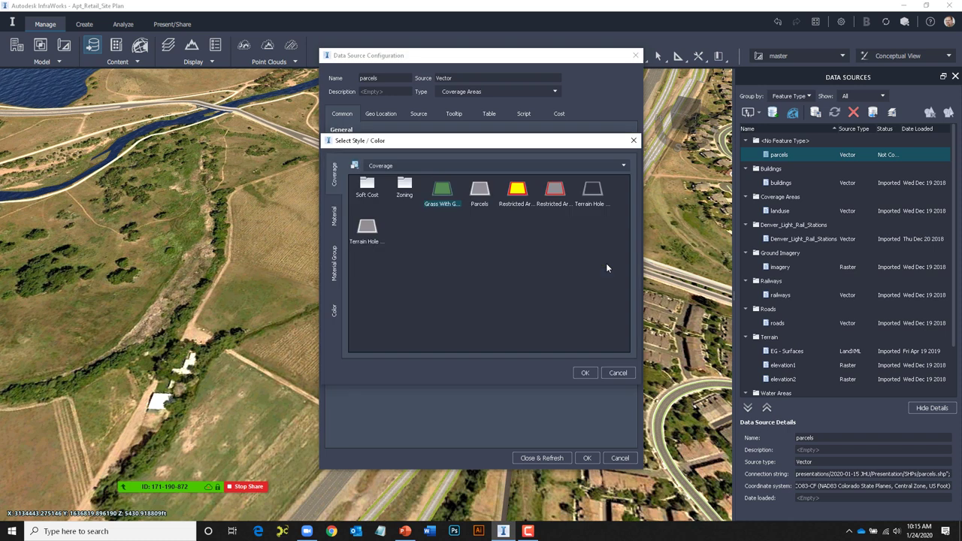
left_click(481, 191)
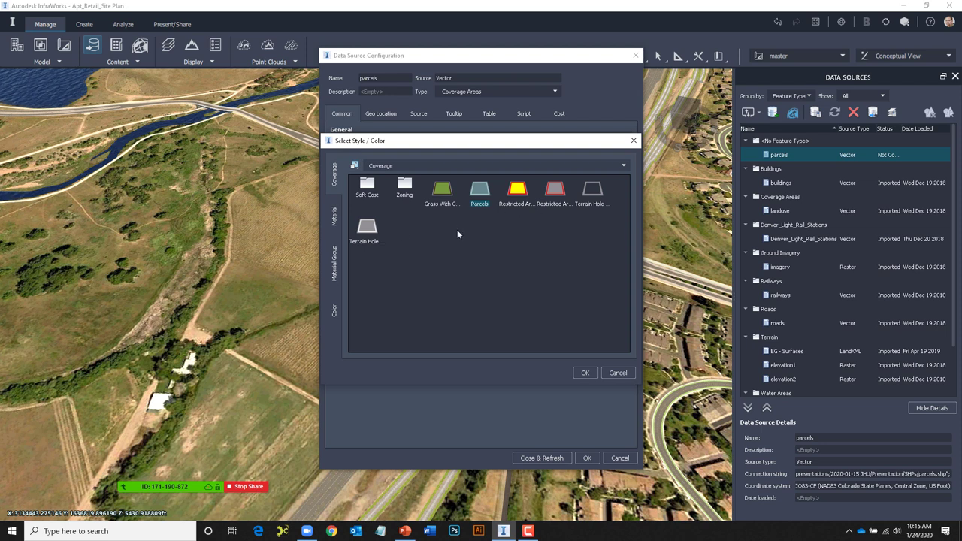
left_click(585, 373)
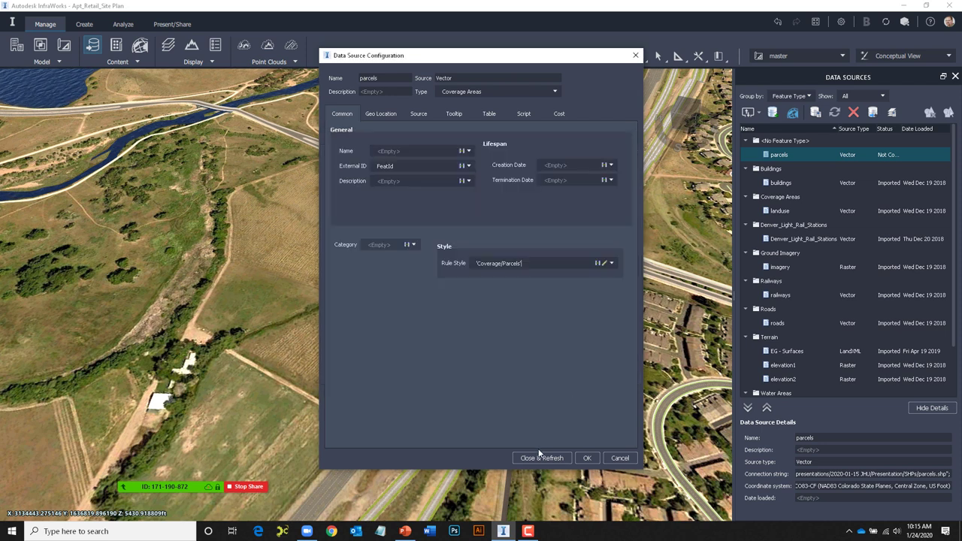
left_click(538, 457)
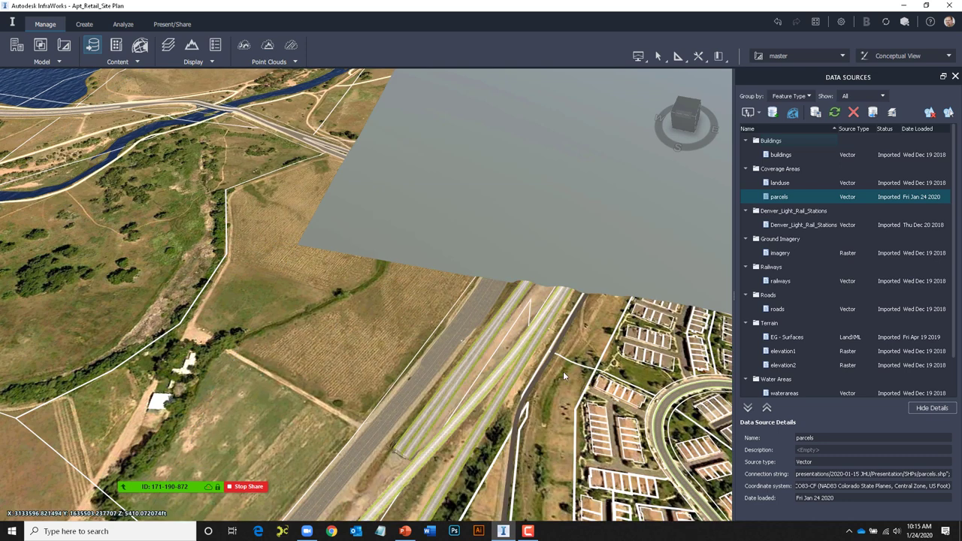
Map the Name property of the parcels data source to the Owner attribute and open its HTML tooltip editor
left_click_drag(567, 383, 505, 343)
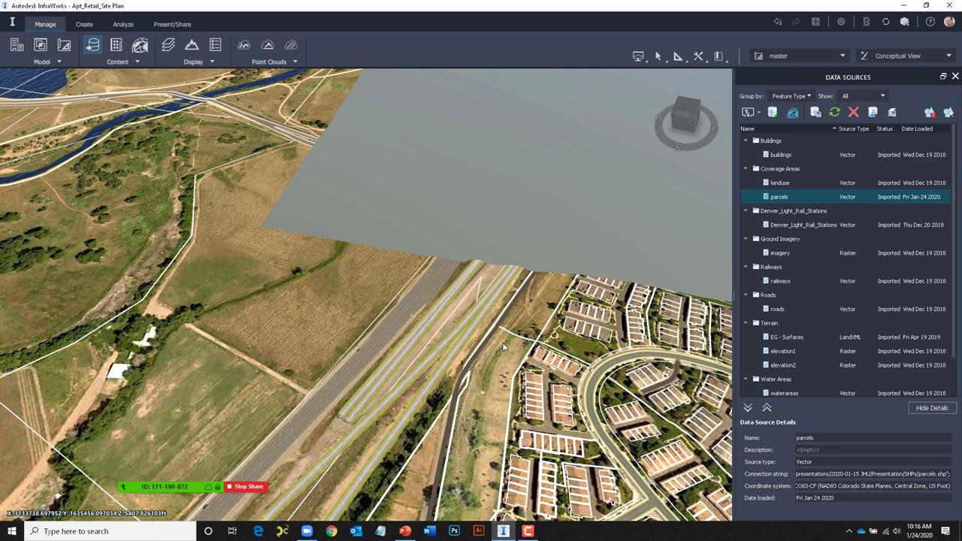
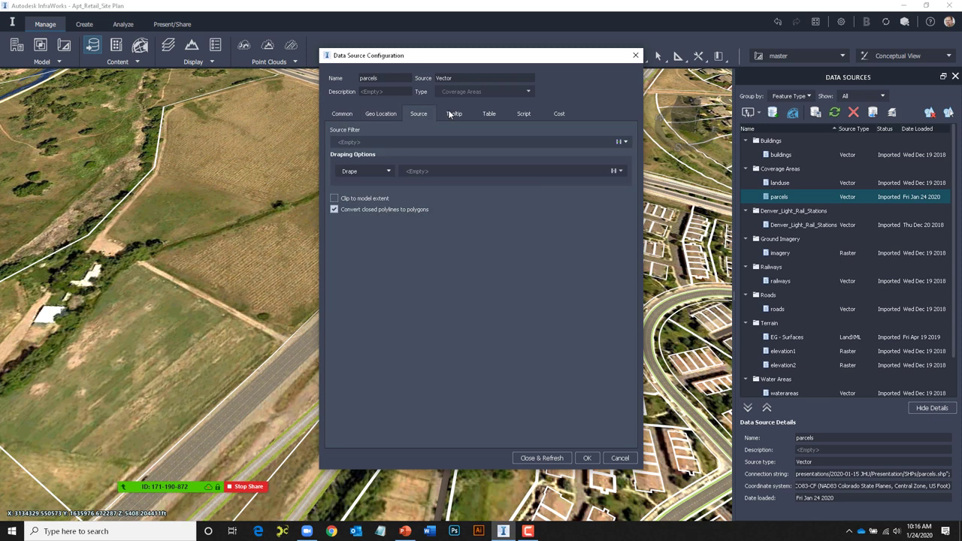
left_click(344, 115)
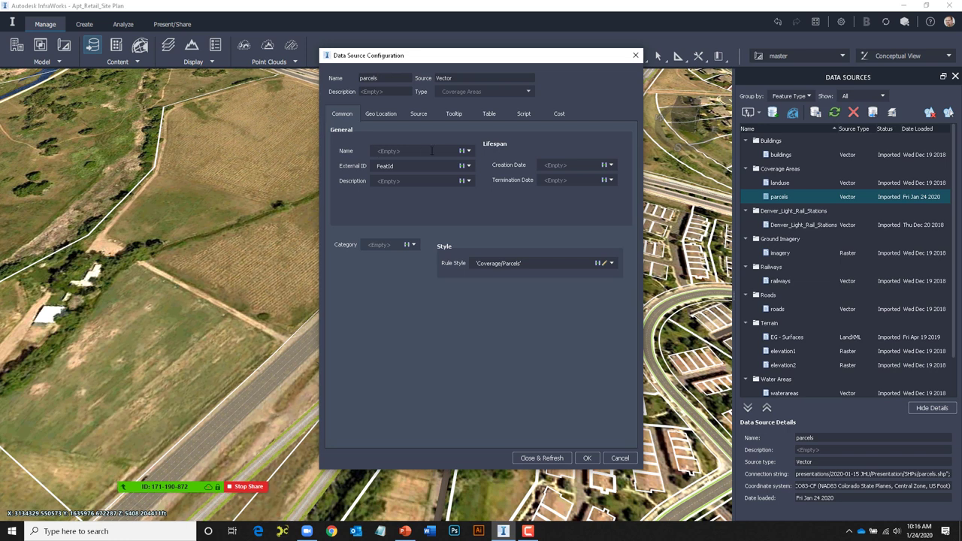
left_click(469, 151)
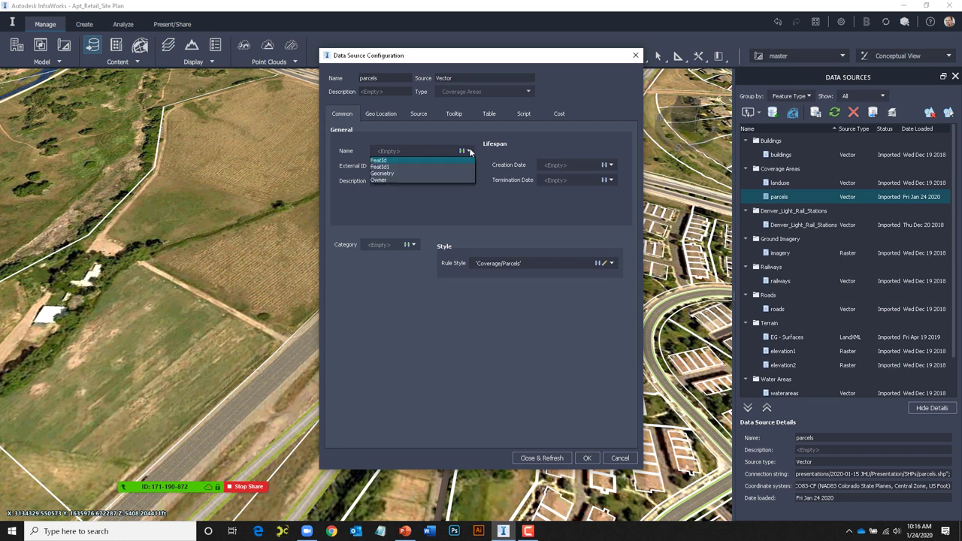
left_click(386, 180)
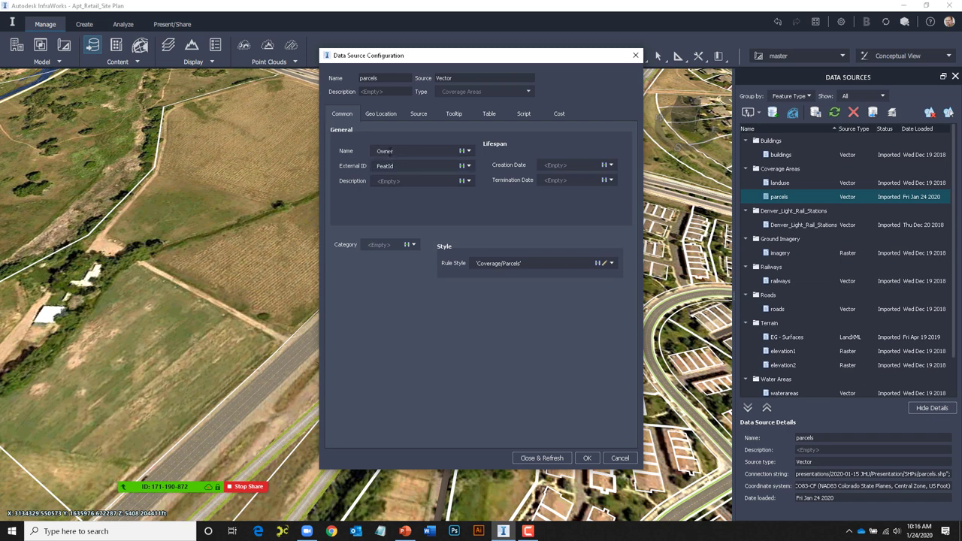
left_click(453, 113)
left_click(383, 170)
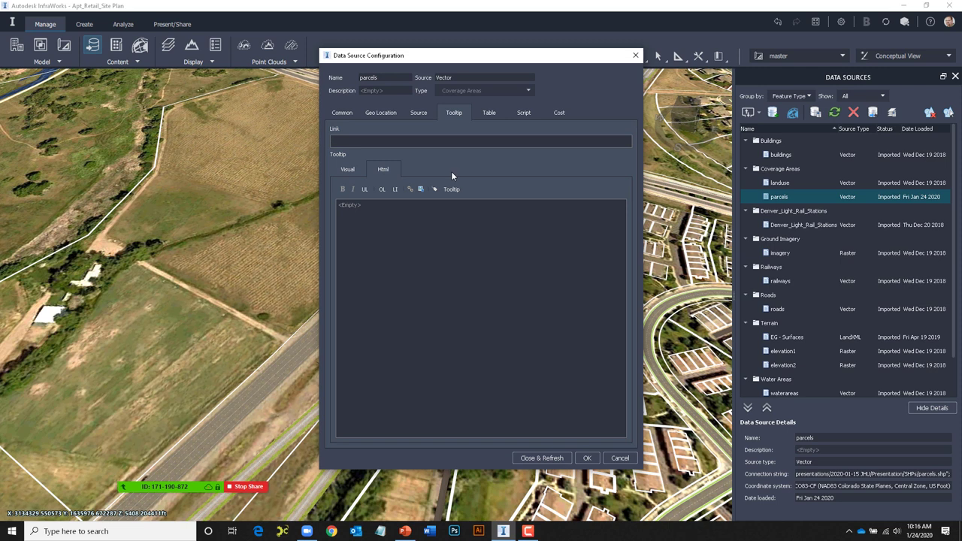
left_click(434, 189)
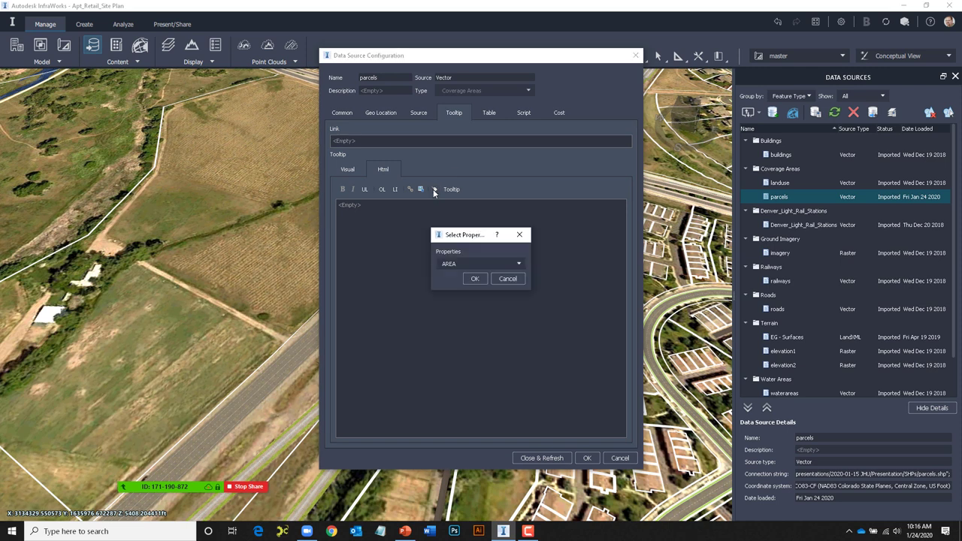
left_click(521, 265)
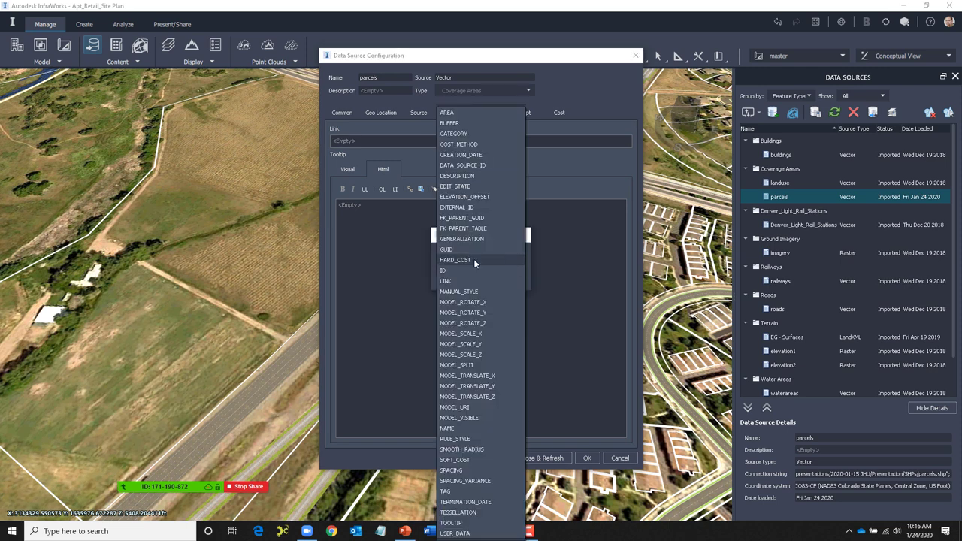
left_click(459, 427)
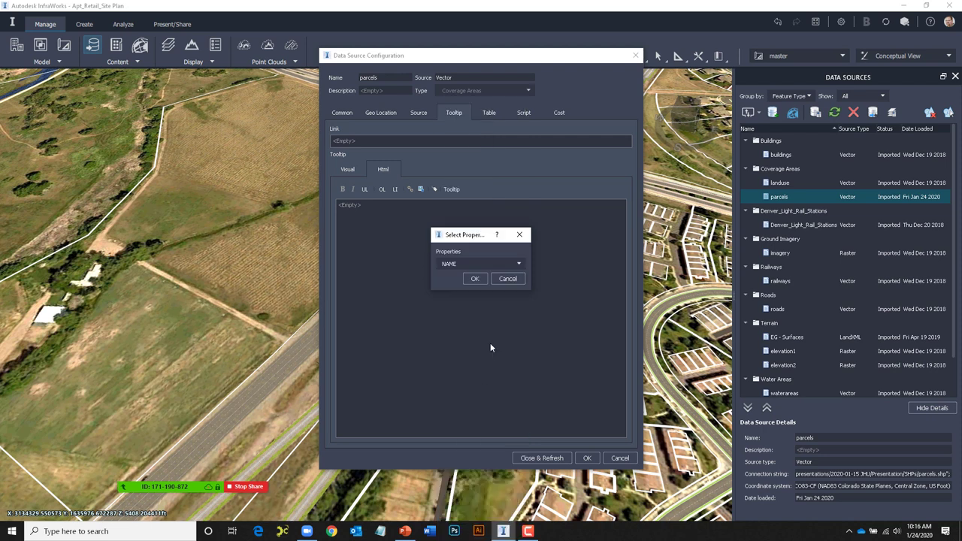
left_click(474, 278)
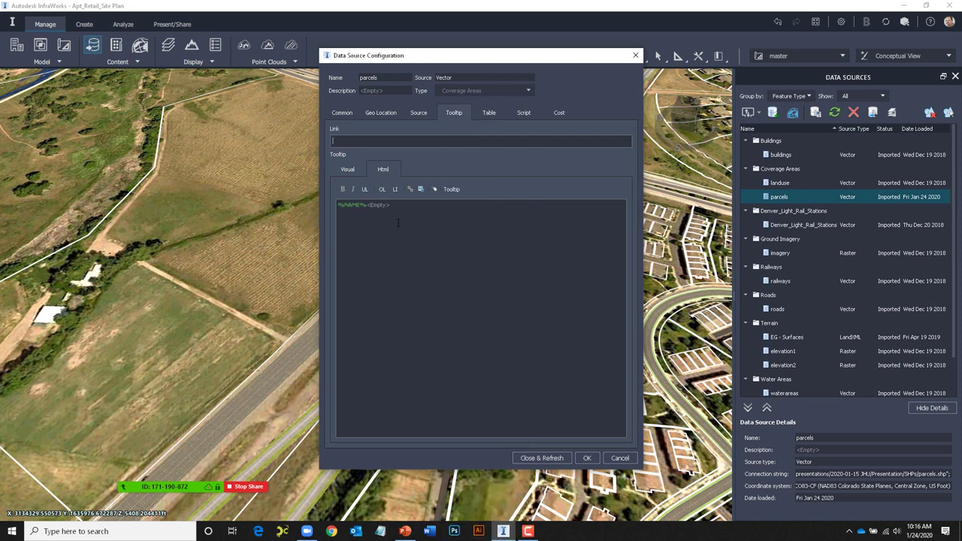
Insert the NAME property into the parcels' HTML tooltip and refresh the data source
left_click(435, 189)
left_click(521, 264)
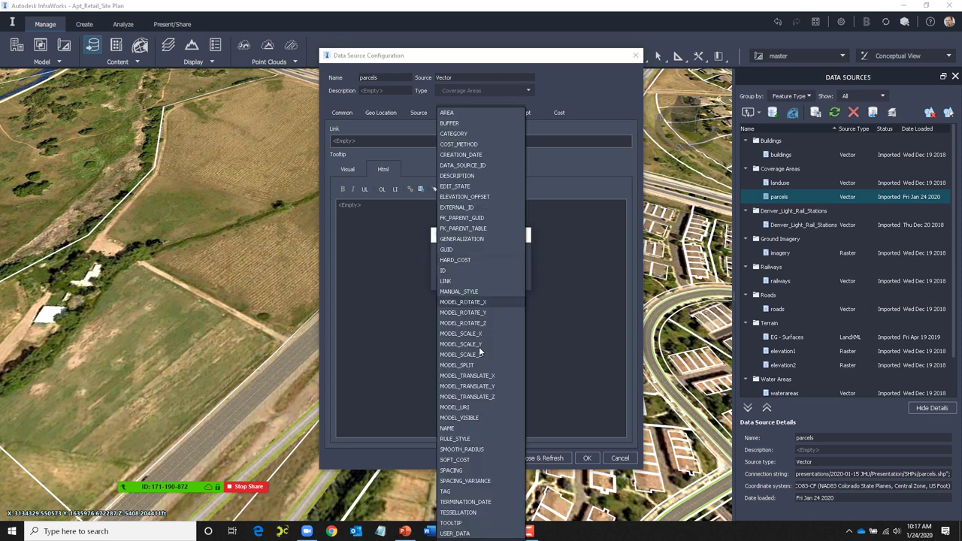
left_click(452, 427)
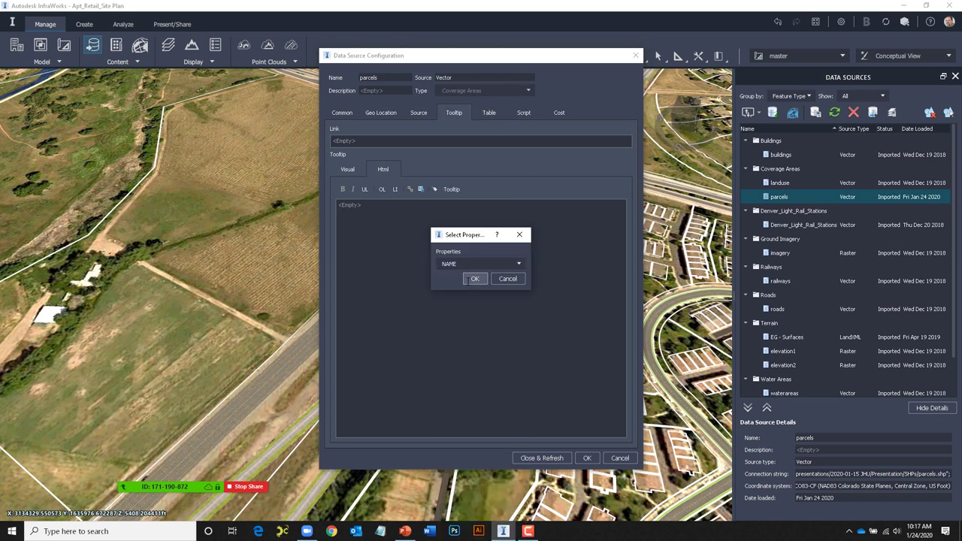
left_click(474, 279)
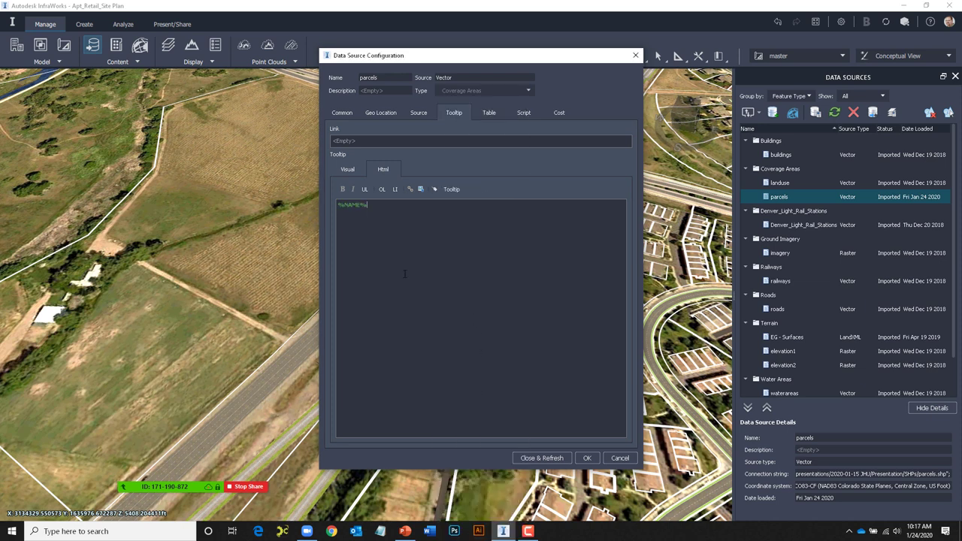
left_click(532, 456)
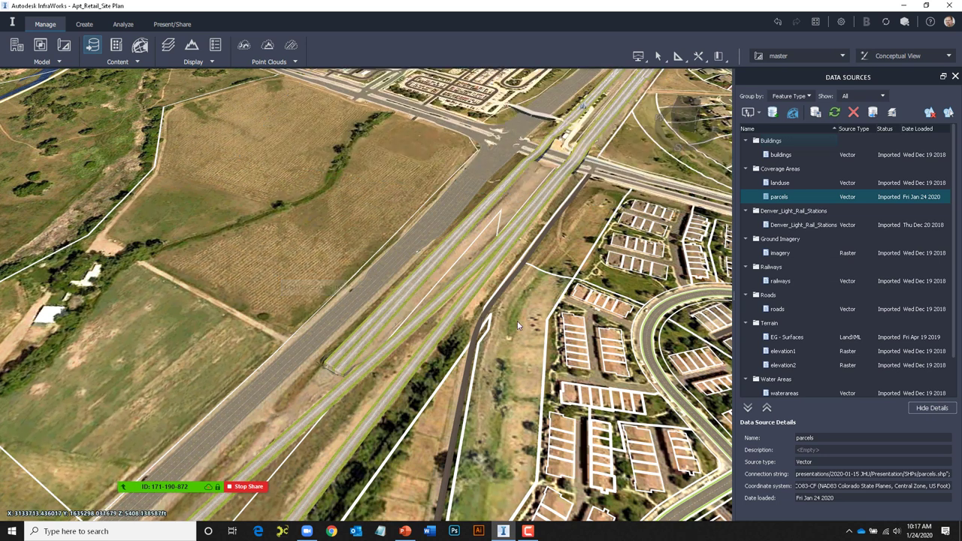
Check the owner tooltip on the parcel beside the railway and examine the parcel boundaries around the farm field by the highway intersection
mouse_move(517, 325)
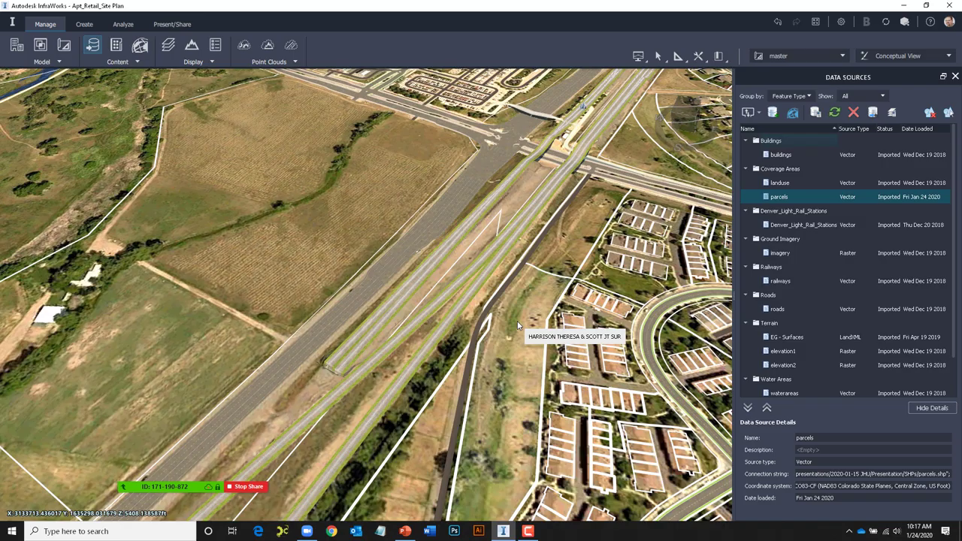
scroll(518, 323, "down", 4)
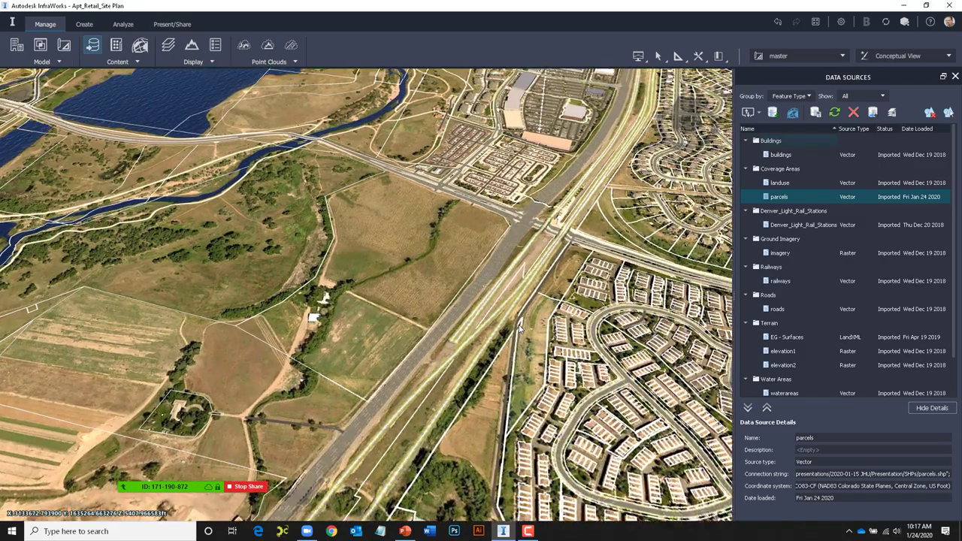
scroll(436, 333, "up", 3)
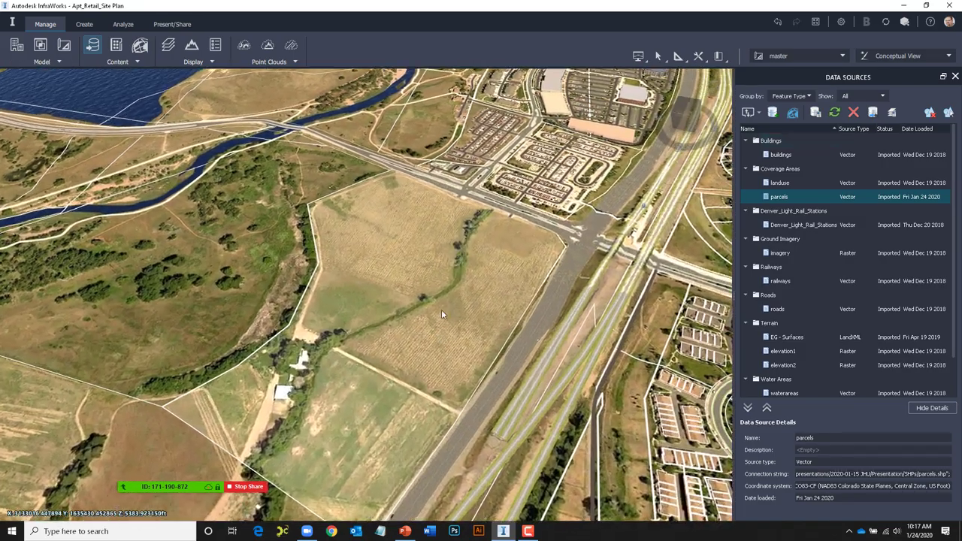
scroll(441, 319, "down", 1)
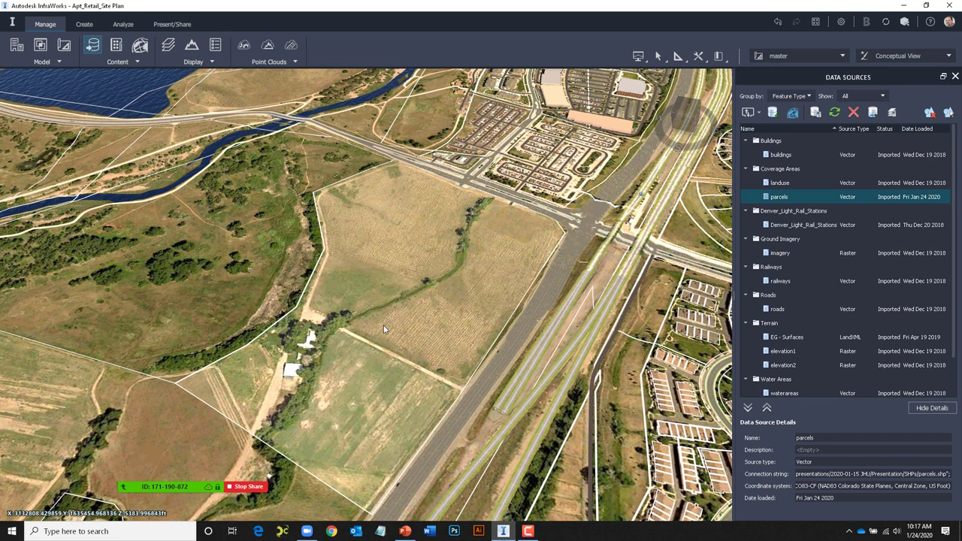
left_click_drag(421, 279, 433, 269)
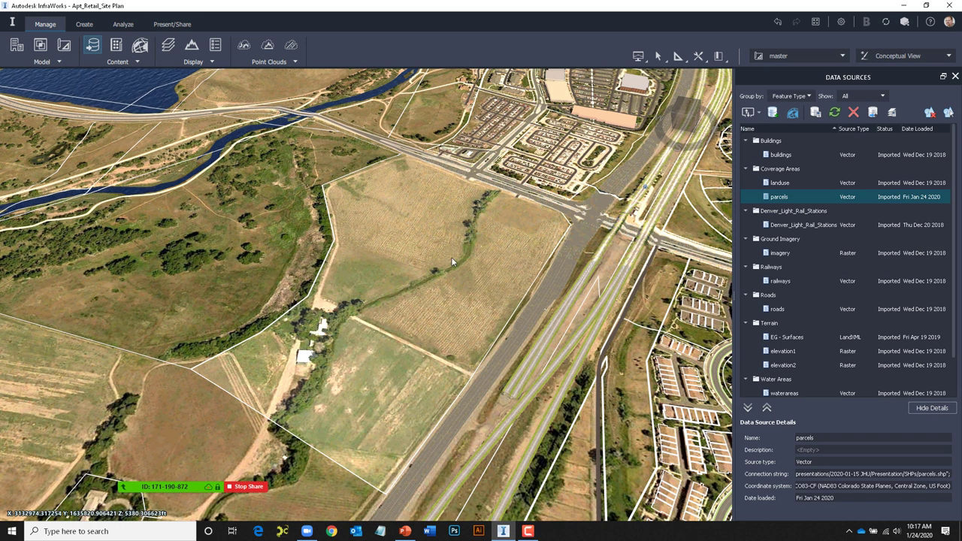
mouse_move(461, 248)
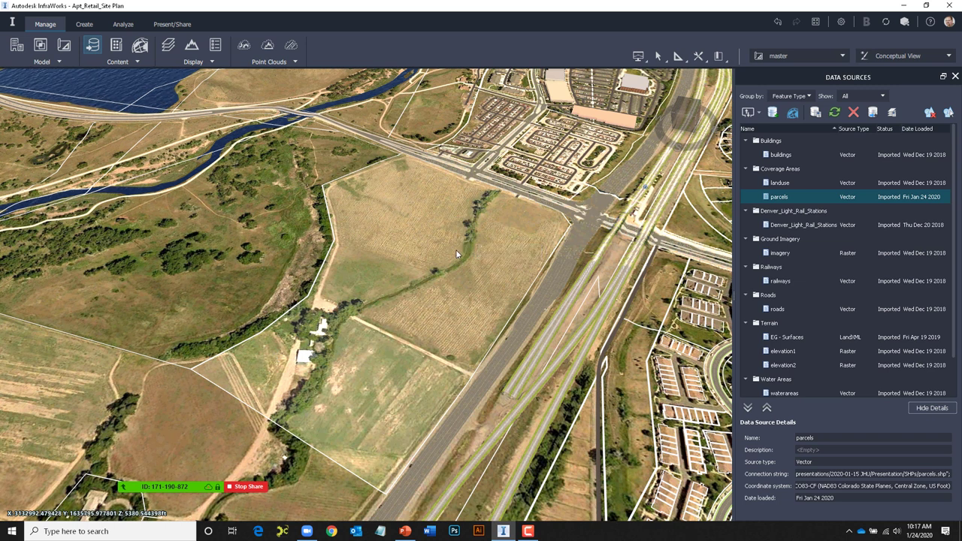
Bring grass-lot.shp from the Presentation\SHPs folder in File Explorer into the InfraWorks model as a data source
key("super+e")
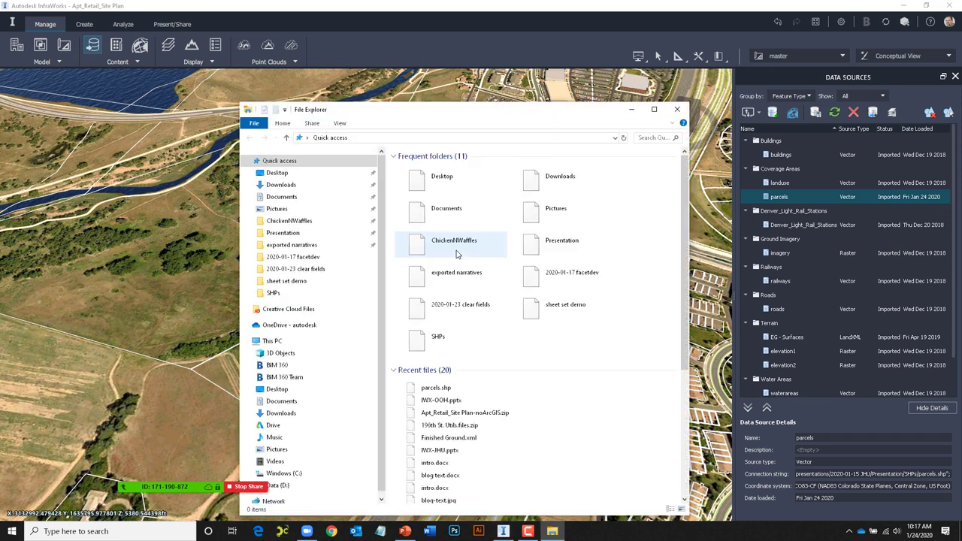
left_click(318, 233)
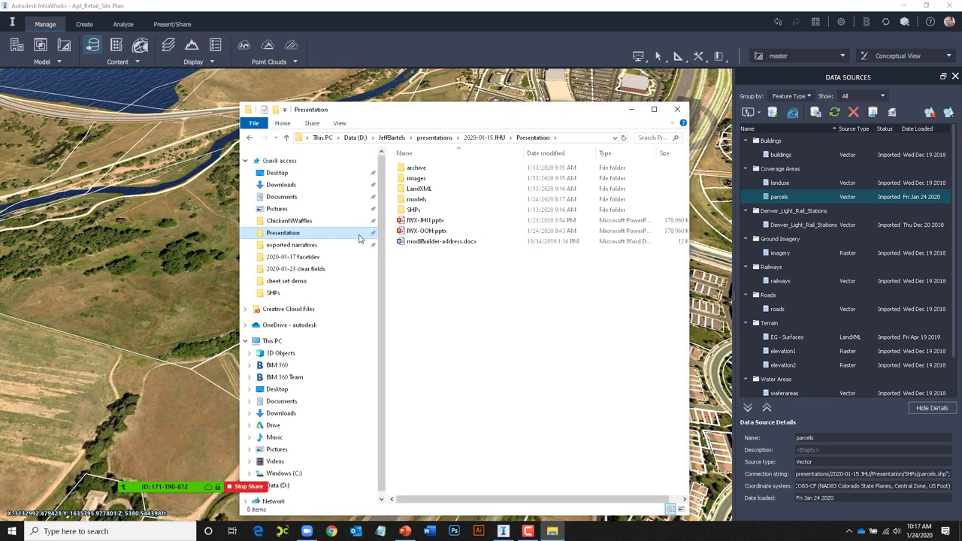
double_click(415, 210)
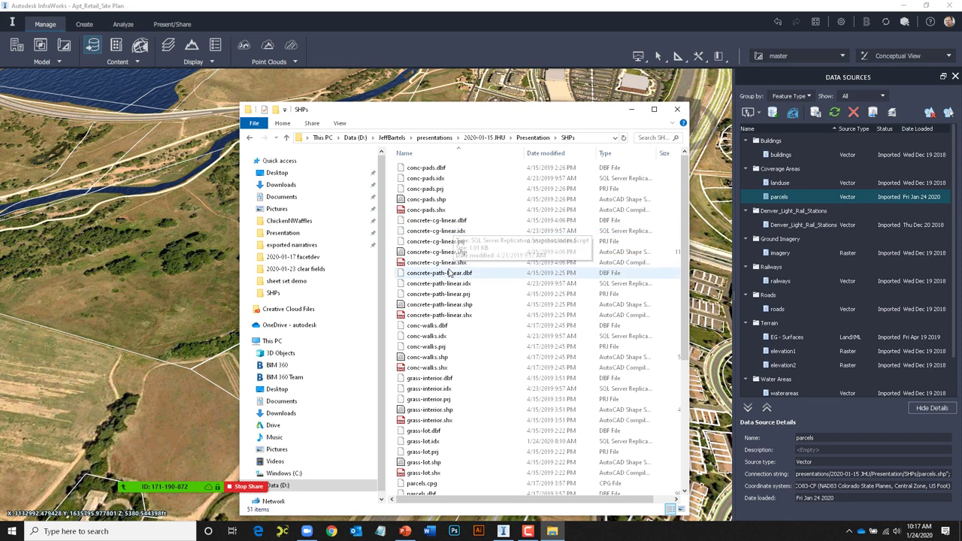
scroll(449, 273, "down", 6)
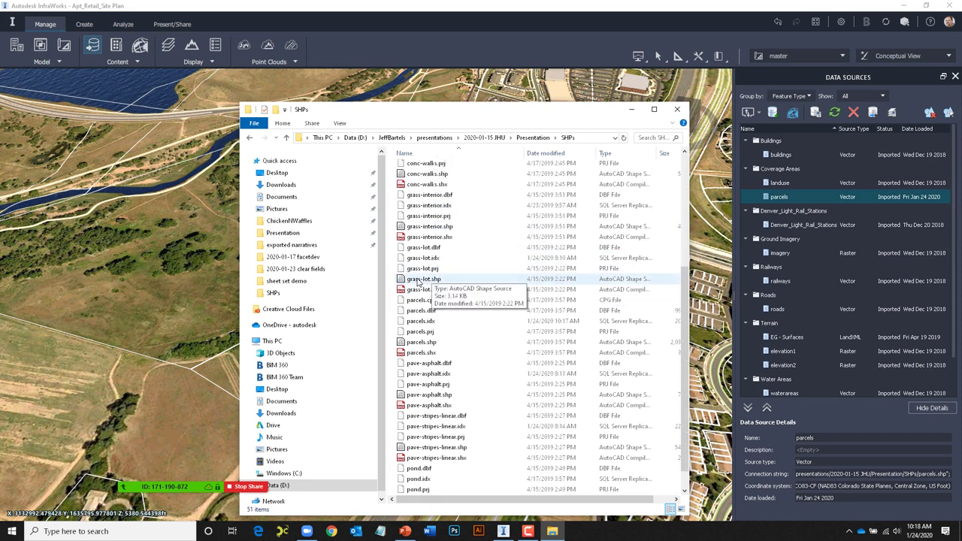
left_click(419, 280)
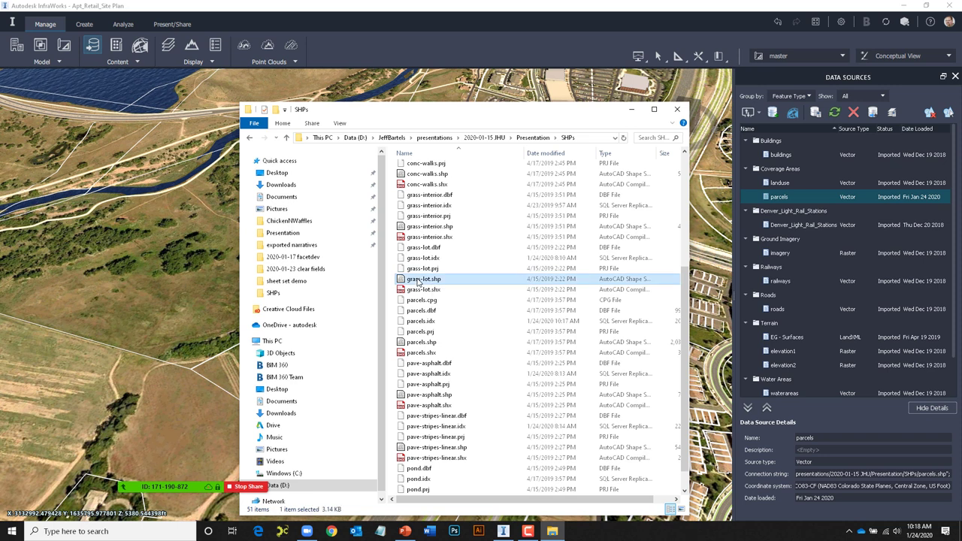
left_click_drag(418, 279, 184, 301)
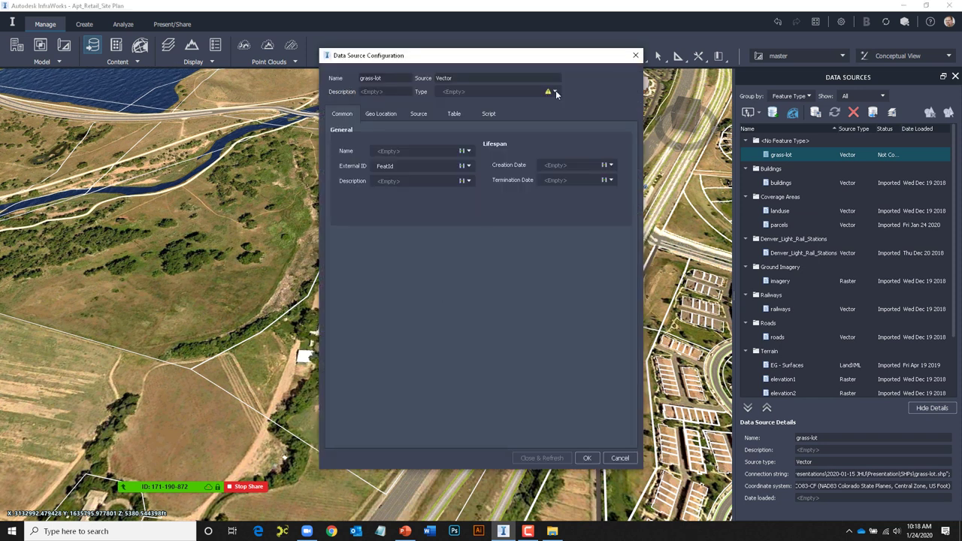
Configure the grass-lot data source as Coverage Areas with the Material/Terrain/Grass2 rule style and refresh it into the model
left_click(556, 91)
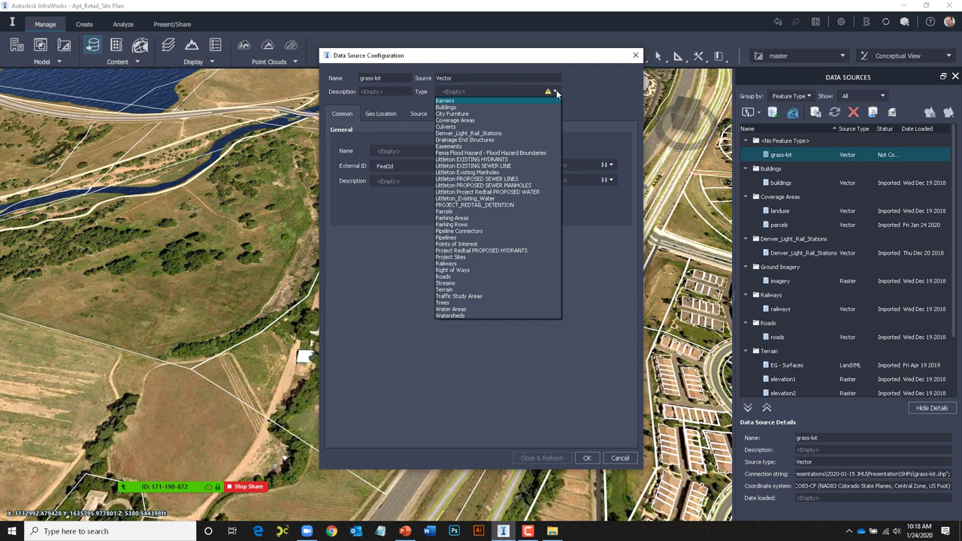
left_click(480, 120)
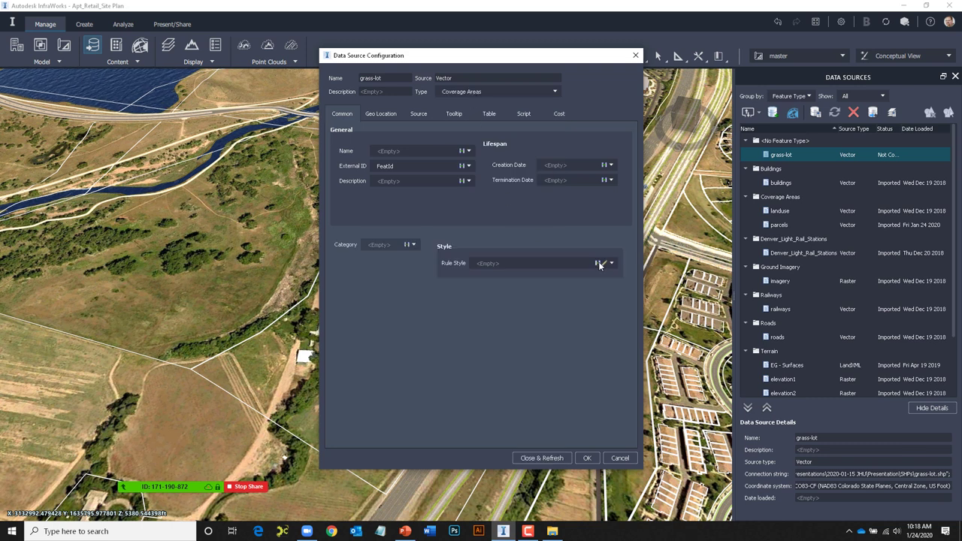
left_click(604, 263)
left_click(335, 217)
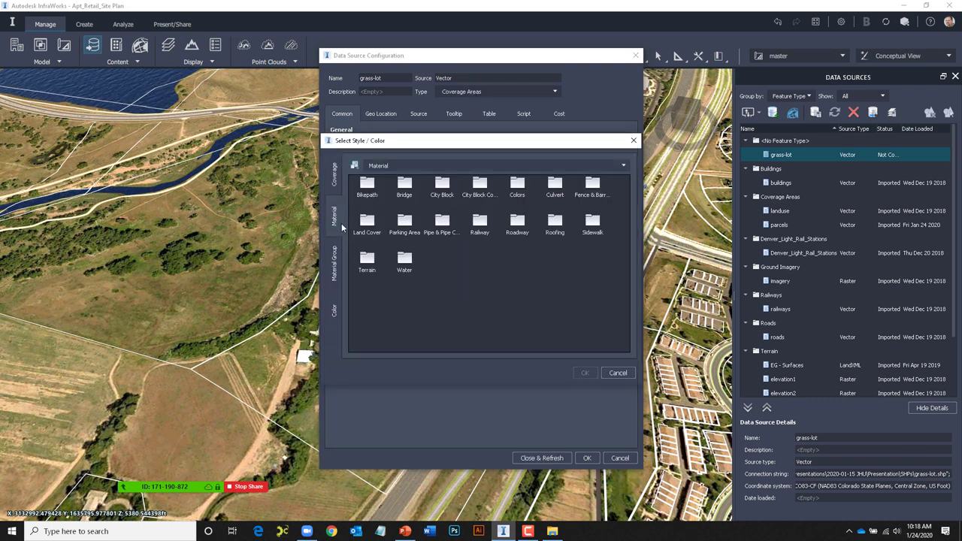
double_click(367, 258)
left_click(592, 190)
left_click(585, 373)
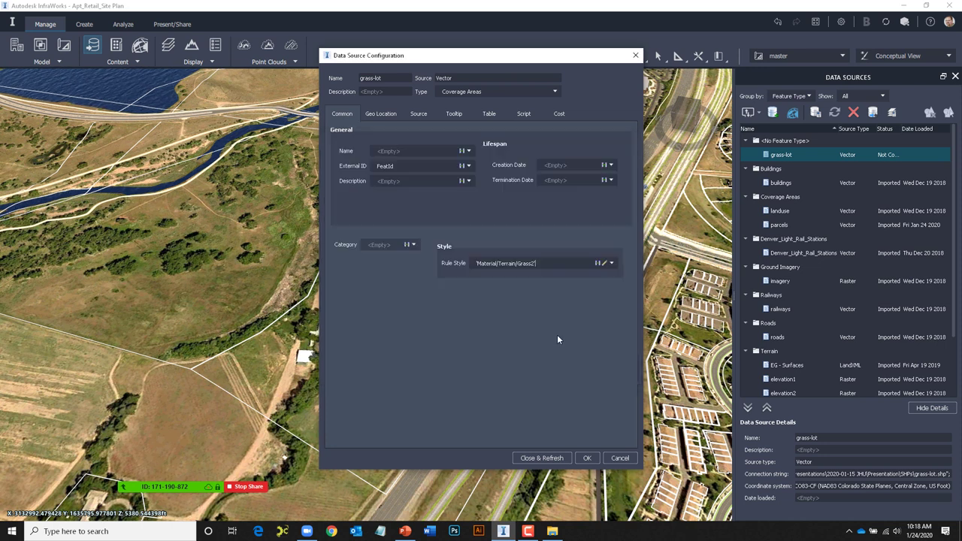
left_click(530, 456)
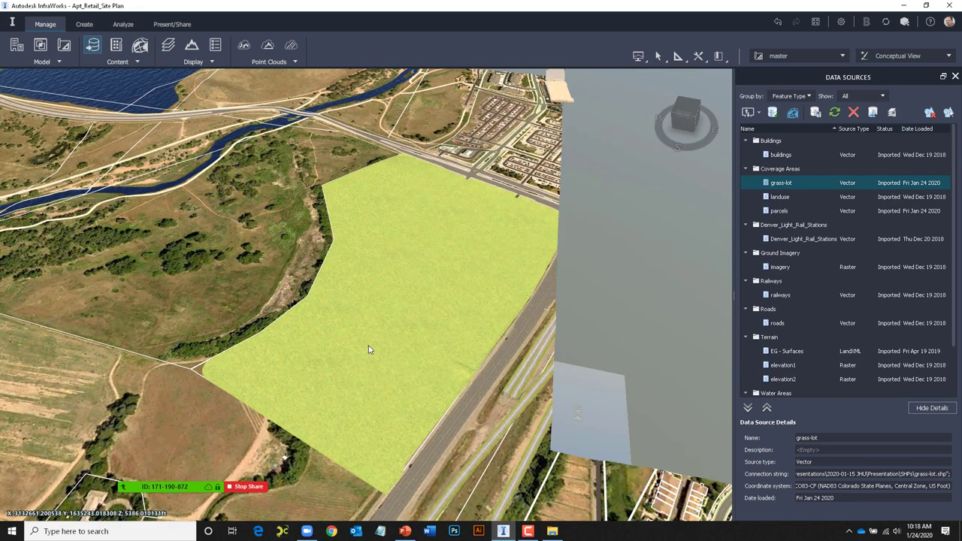
Examine the grass texture up close and the grass lot's edges along the tree line and the highway
scroll(387, 357, "up", 5)
scroll(392, 360, "up", 1)
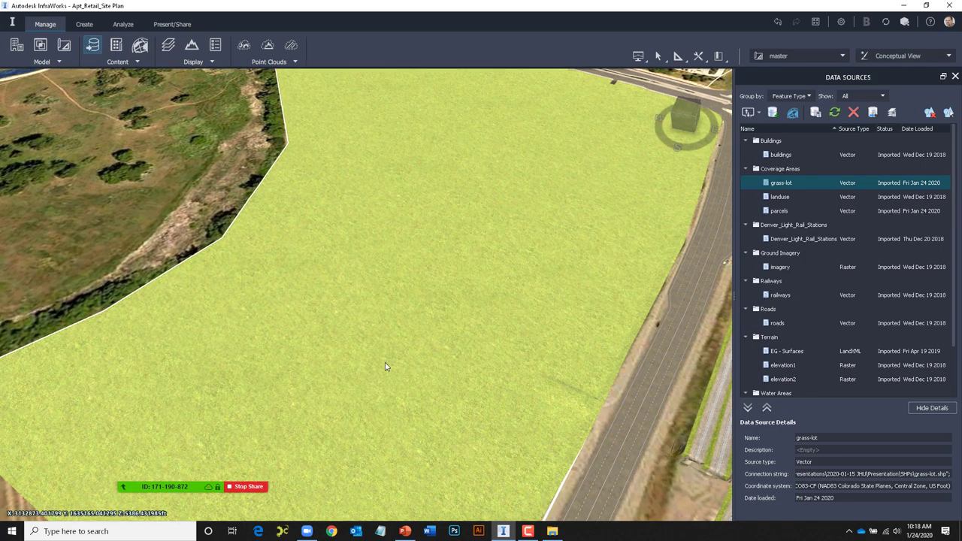
scroll(383, 375, "up", 4)
scroll(387, 376, "up", 4)
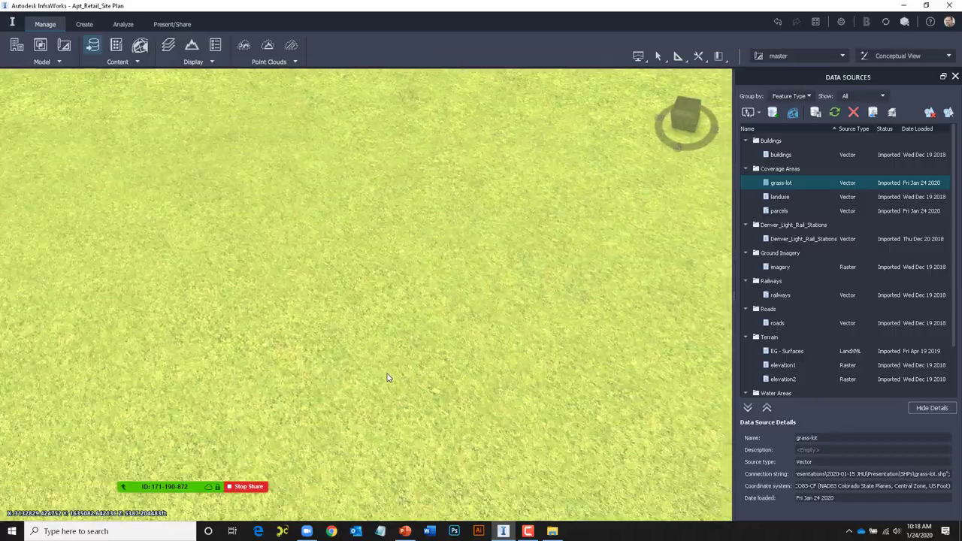
scroll(387, 378, "up", 5)
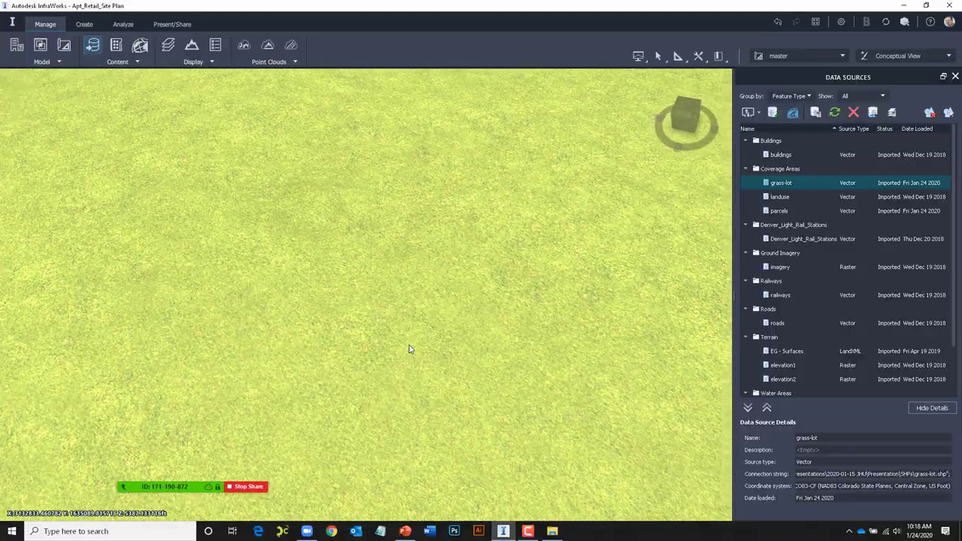
scroll(410, 350, "down", 5)
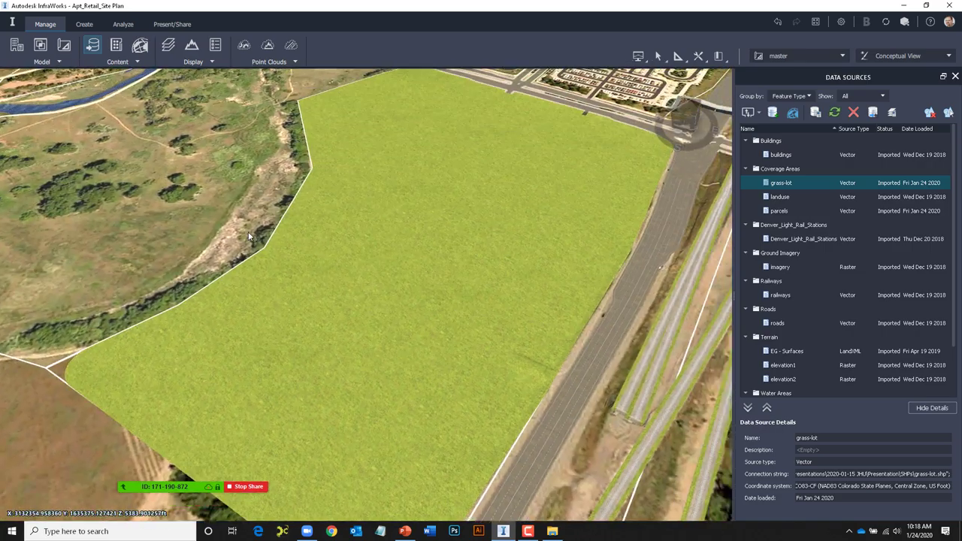
mouse_move(263, 244)
middle_click_drag(491, 279, 596, 348)
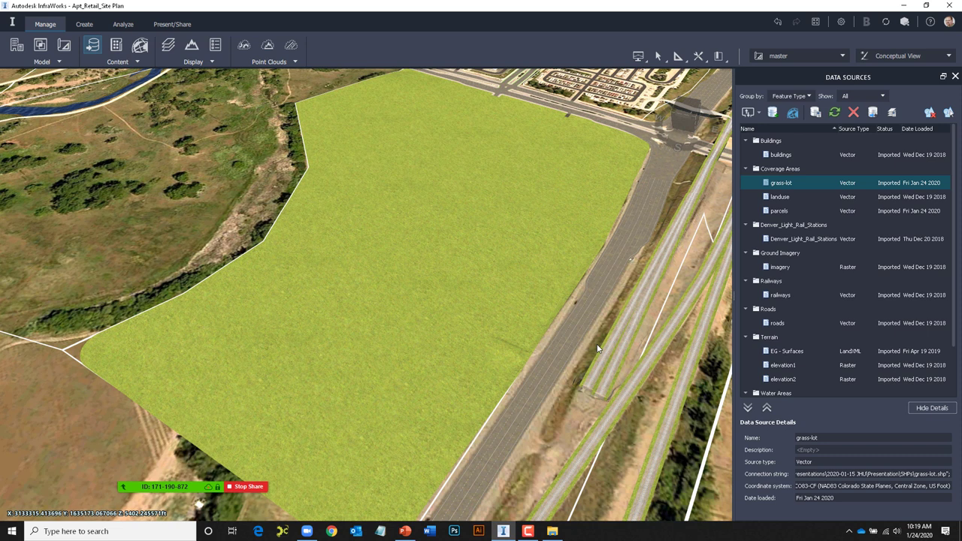
Add Finished Ground.xml from the Presentation\LandXML folder as a LandXML data source and refresh its surfaces into the model
left_click(760, 110)
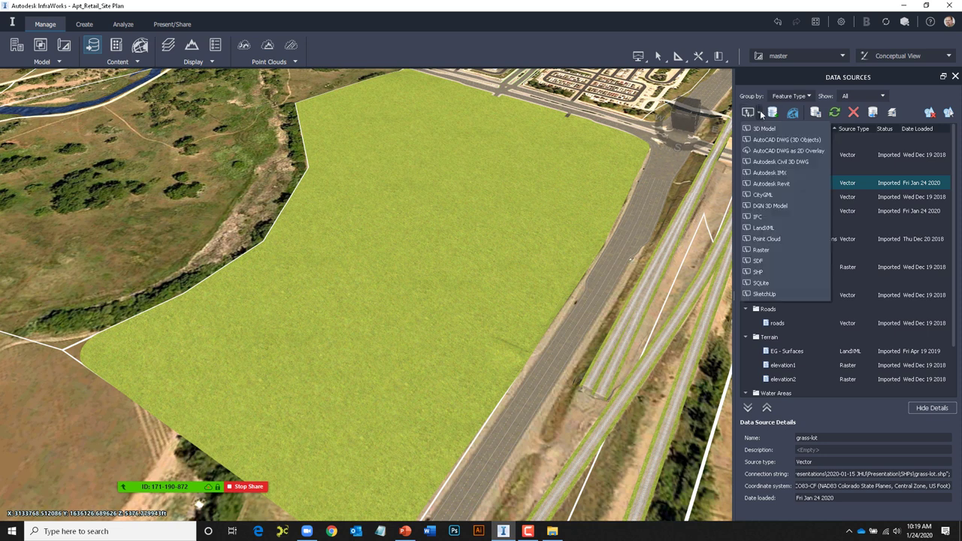
left_click(763, 228)
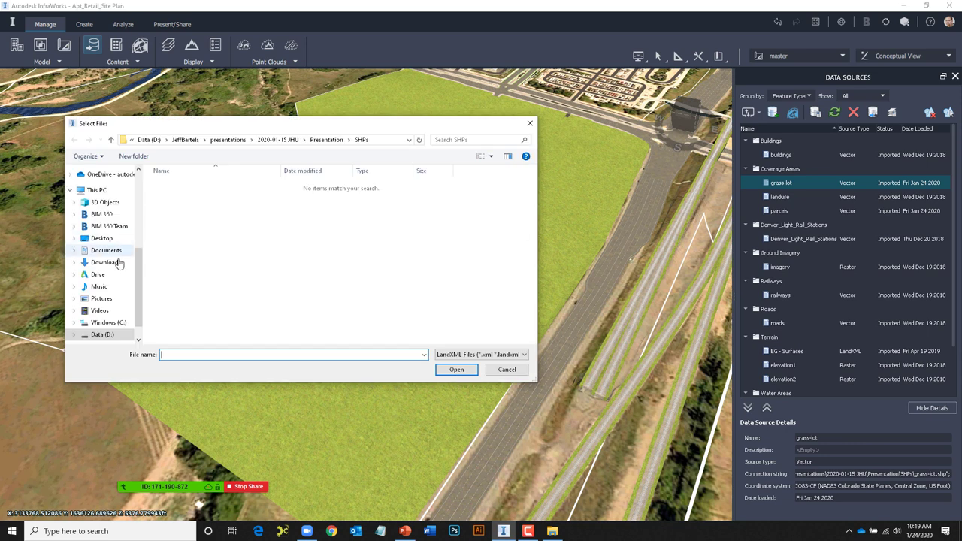
left_click_drag(139, 260, 139, 184)
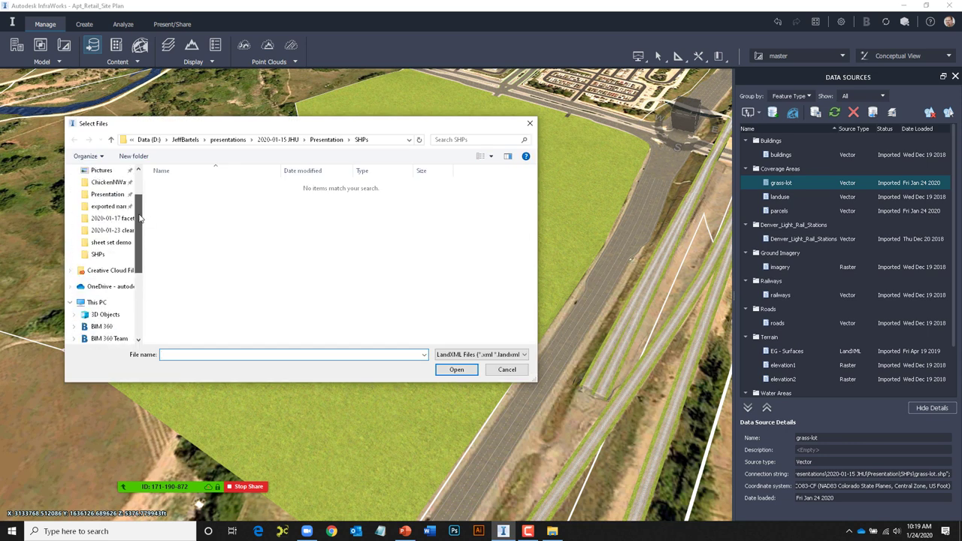
left_click(108, 194)
double_click(164, 208)
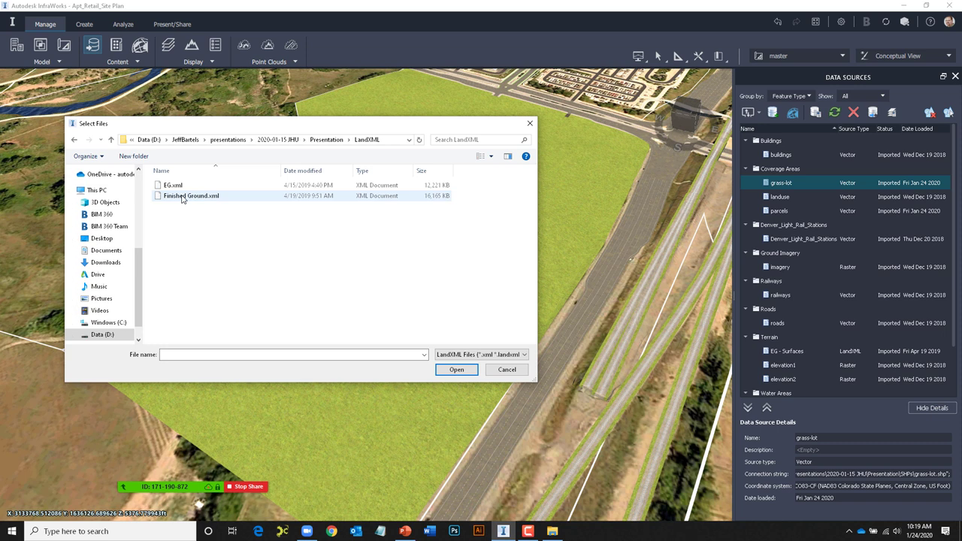
left_click(182, 198)
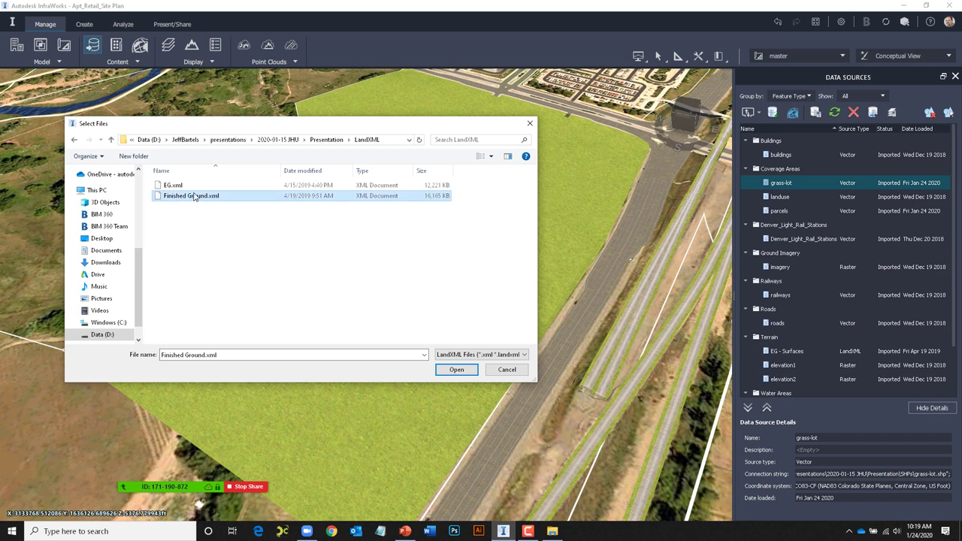
left_click(454, 369)
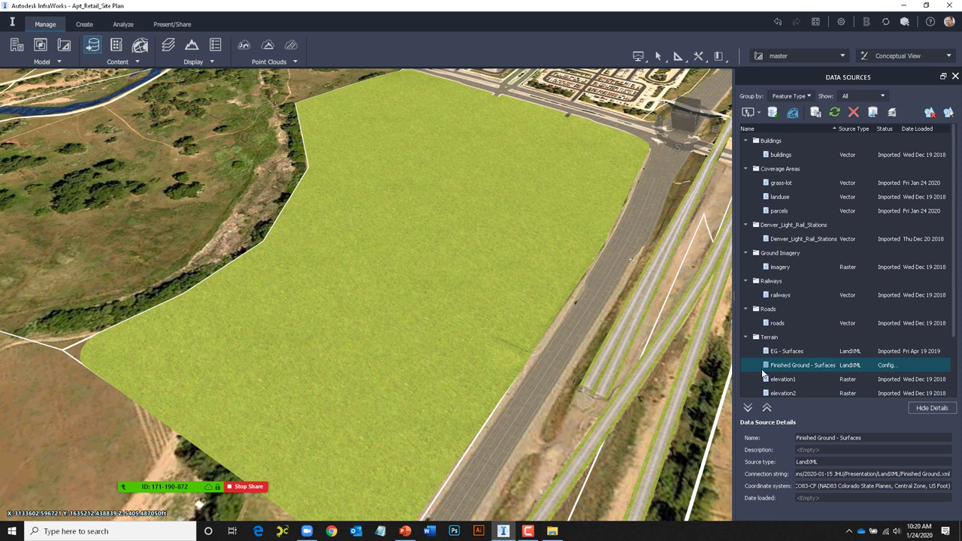
double_click(763, 368)
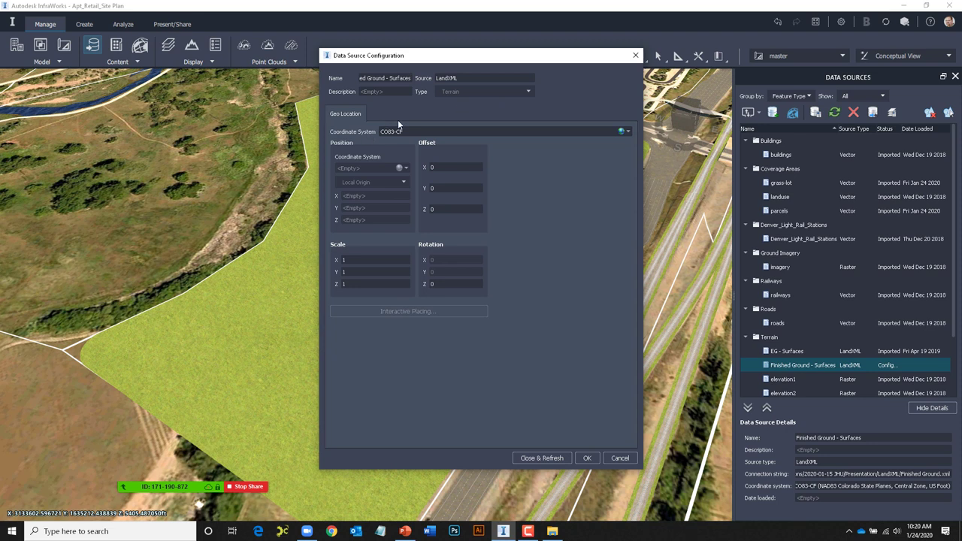
left_click(535, 458)
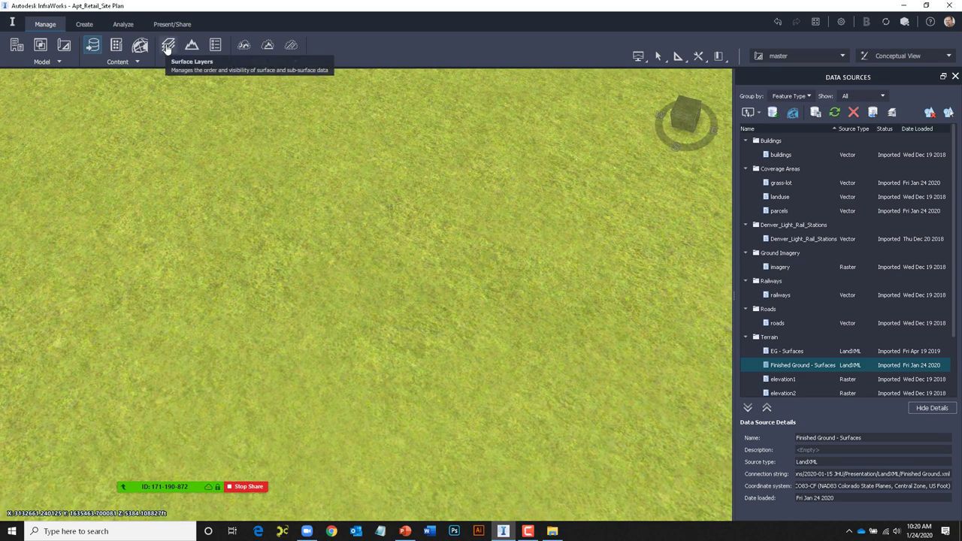
Move the Finished Grade terrain surface from Uncategorized into Ground Surface in the surface layers and inspect the grading on the lot
left_click(167, 47)
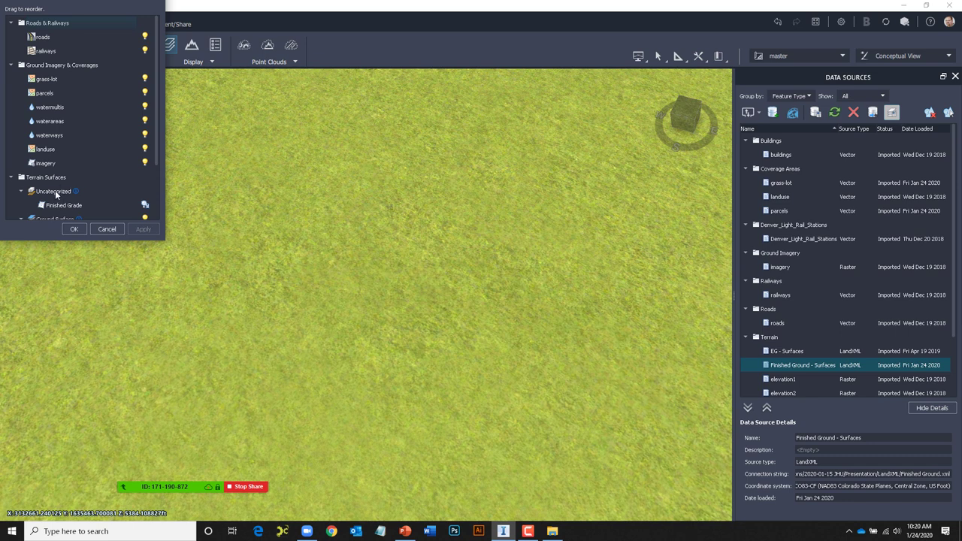
left_click_drag(156, 153, 158, 166)
left_click_drag(62, 177, 60, 201)
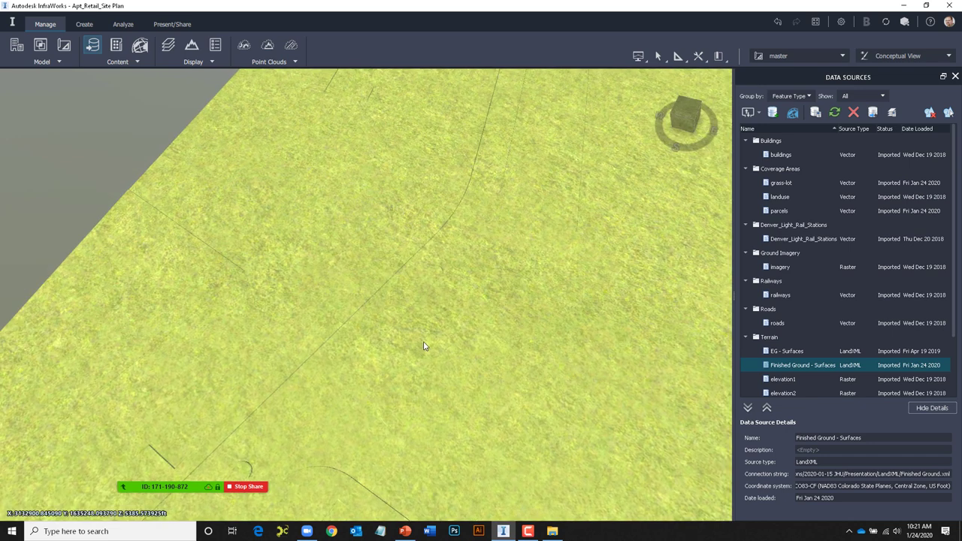
scroll(424, 326, "up", 3)
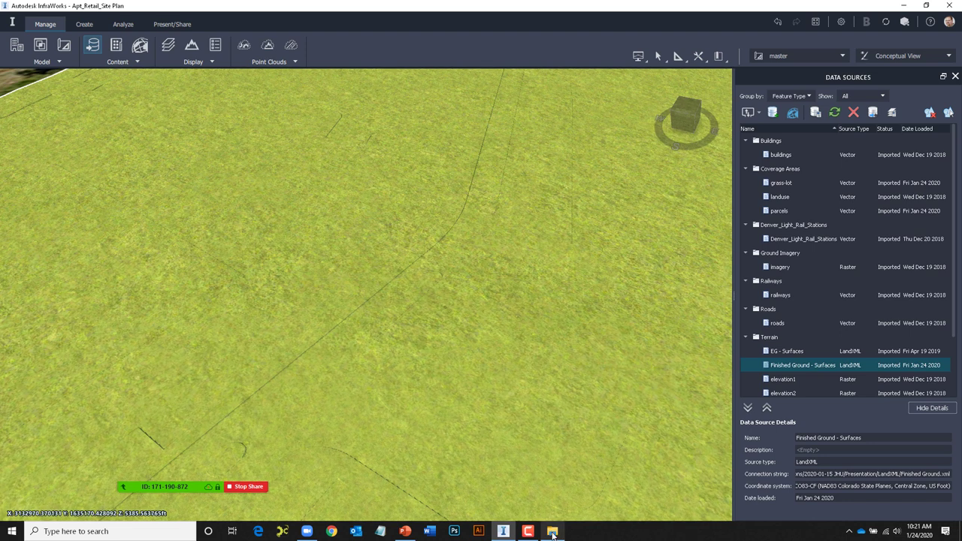
Bring pave-asphalt.shp from the SHPs folder in File Explorer into the InfraWorks model and set its type to Coverage Areas
left_click(552, 532)
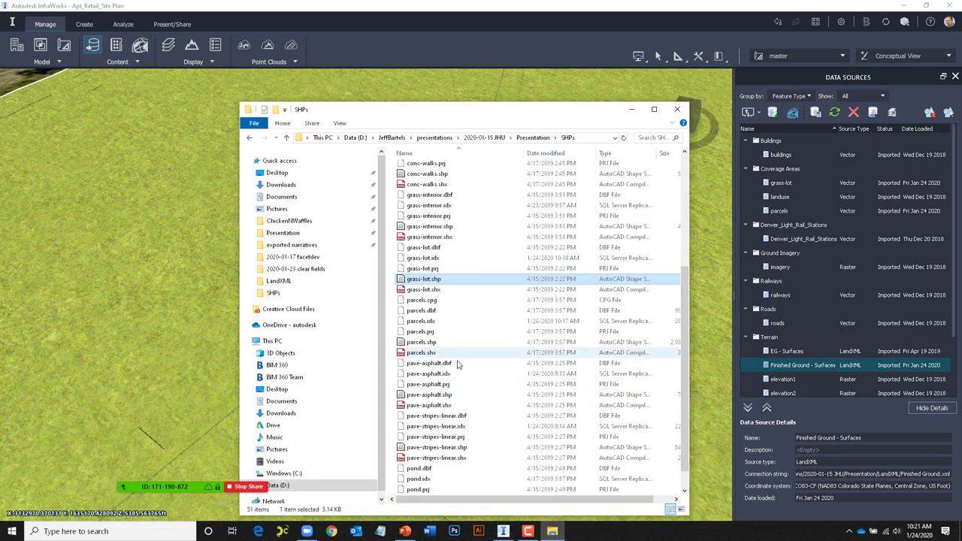
left_click_drag(435, 397, 167, 342)
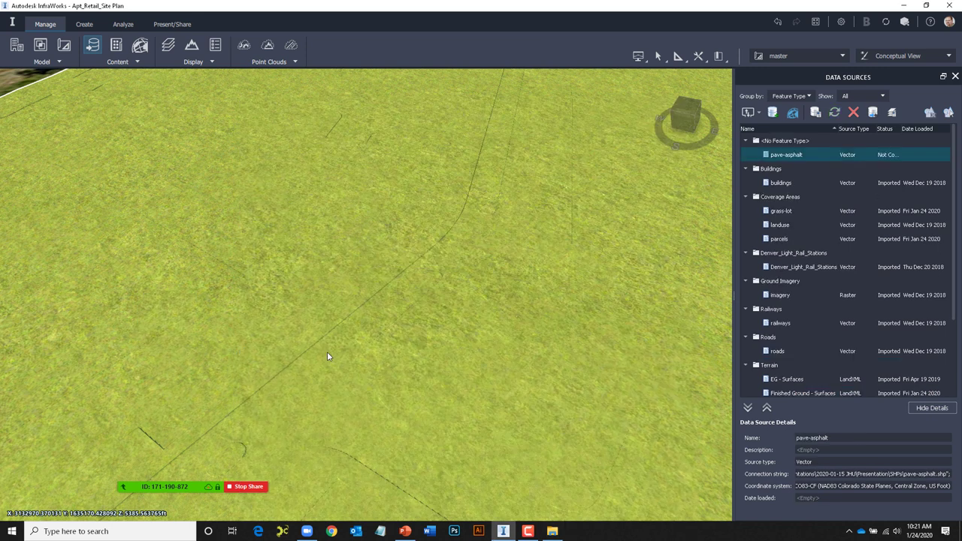
left_click(557, 89)
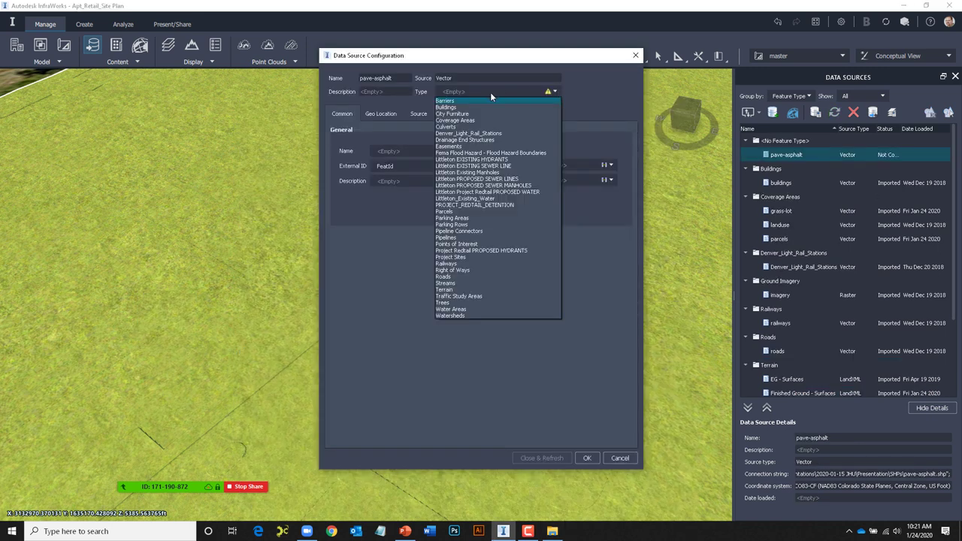
left_click(472, 120)
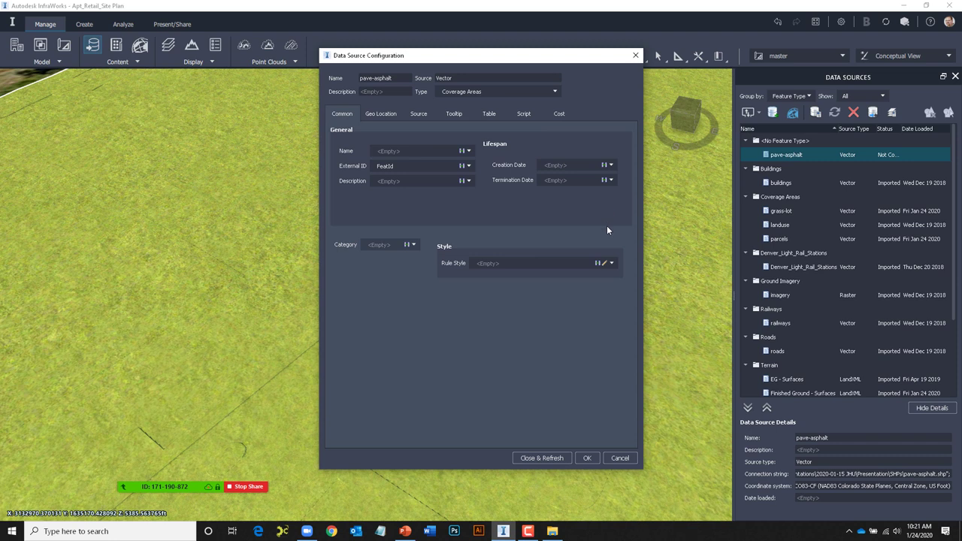
Assign the "Suface Dark" material from Material/Roadway as the pave-asphalt rule style and refresh the data source
left_click(604, 263)
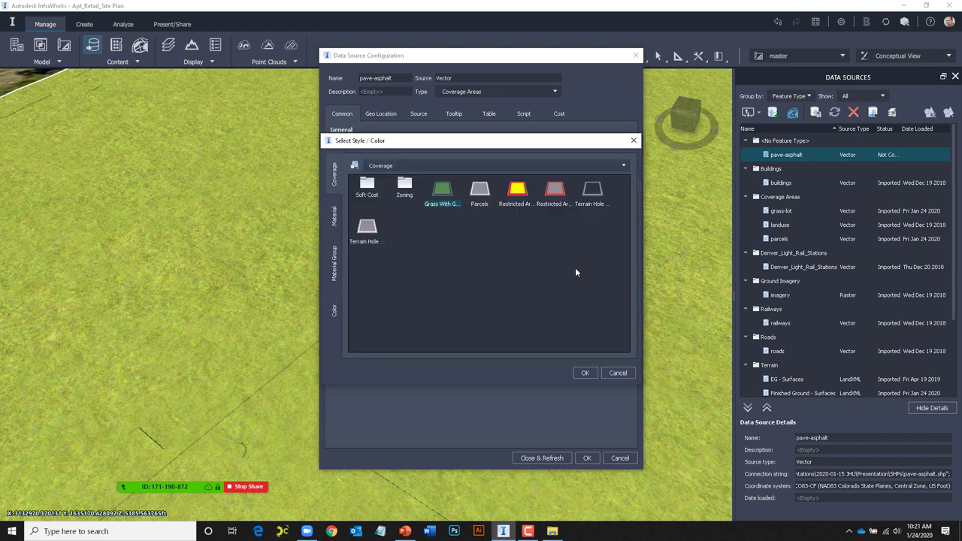
left_click(333, 216)
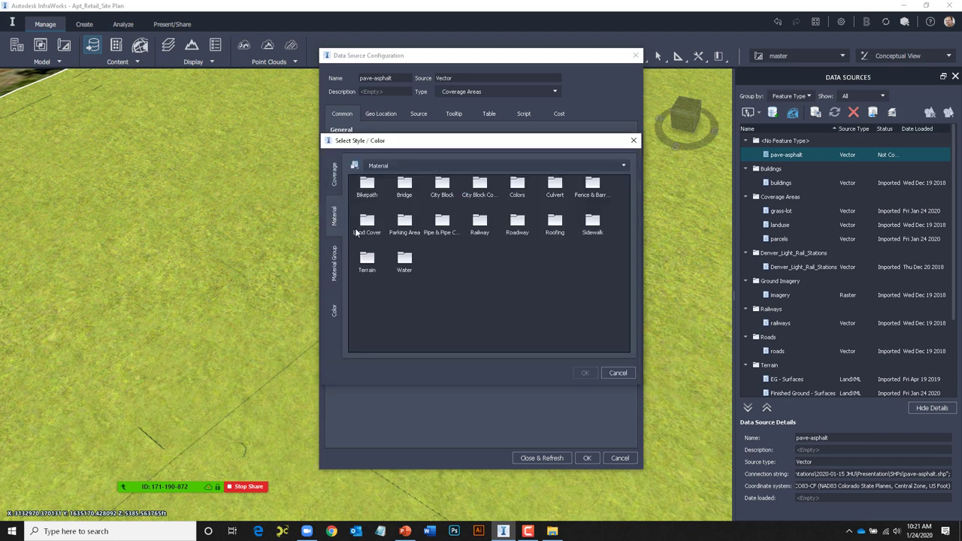
double_click(517, 221)
left_click(554, 299)
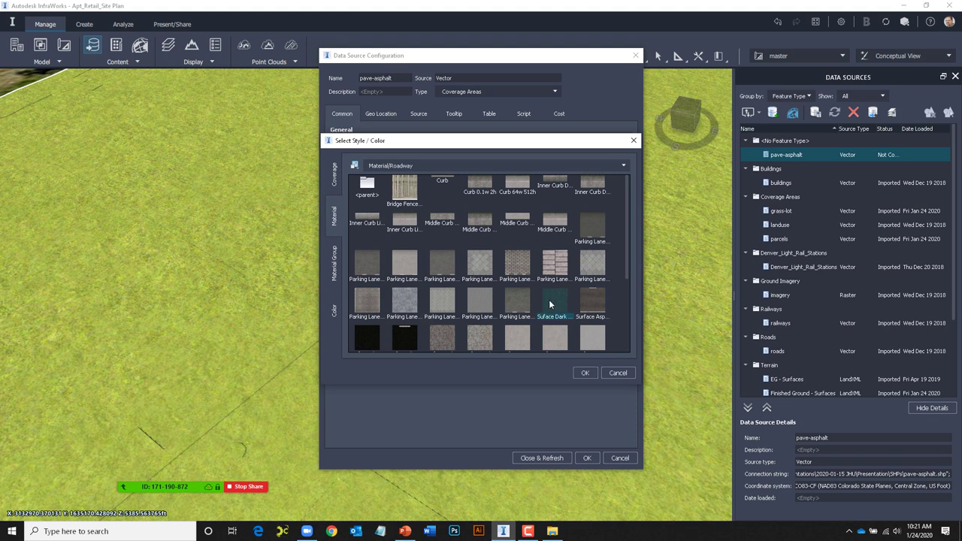
left_click(585, 372)
left_click(551, 457)
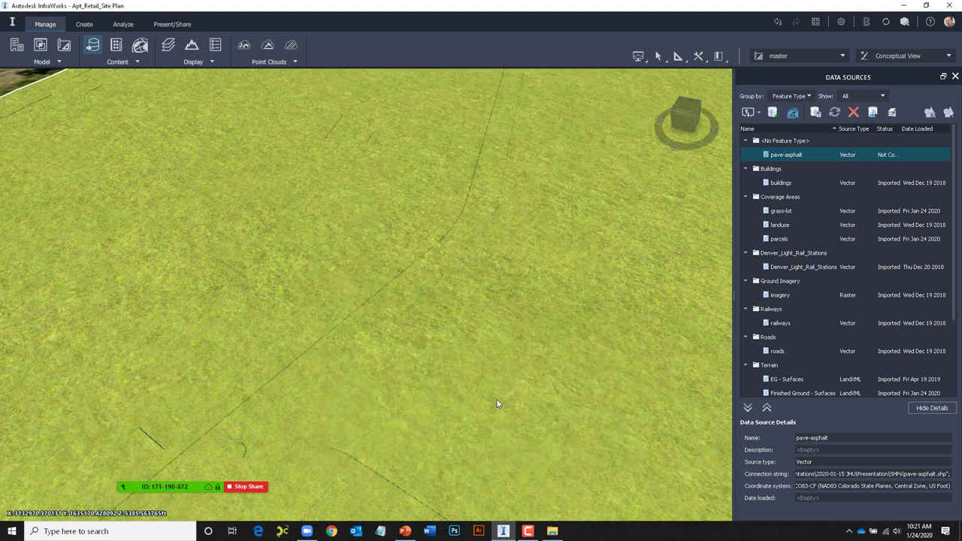
Bring pave-stripes-linear.shp from the SHPs folder in File Explorer into the InfraWorks model and set its type to Coverage Areas
scroll(444, 347, "up", 5)
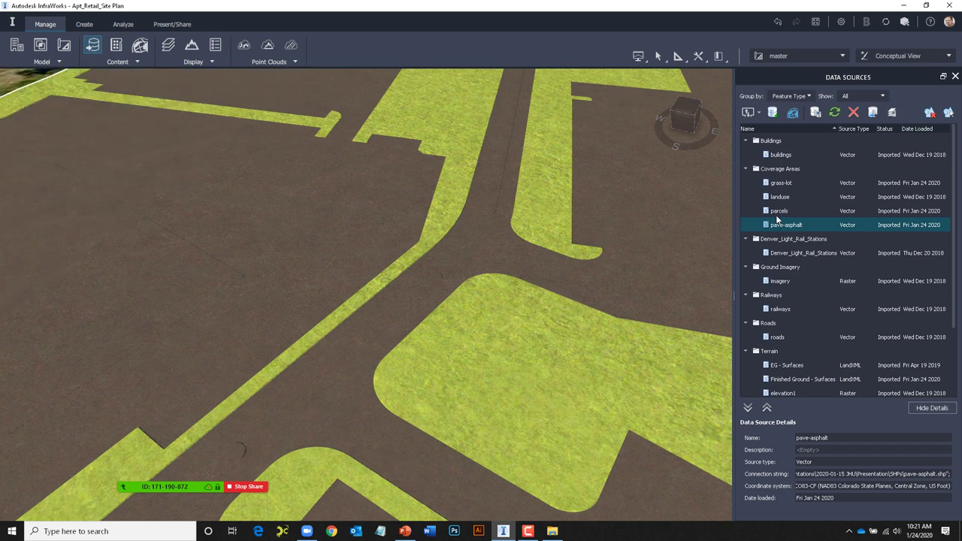
scroll(511, 280, "down", 3)
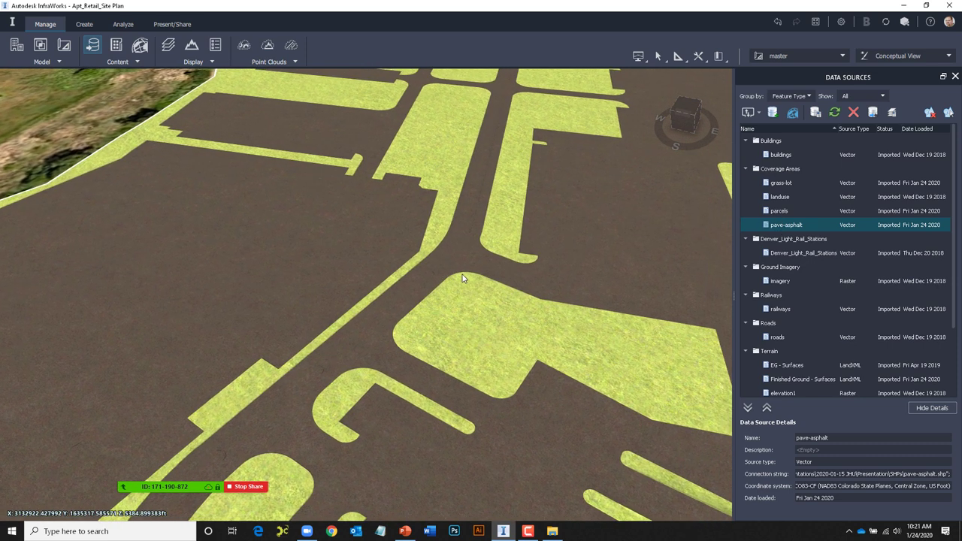
scroll(462, 283, "up", 1)
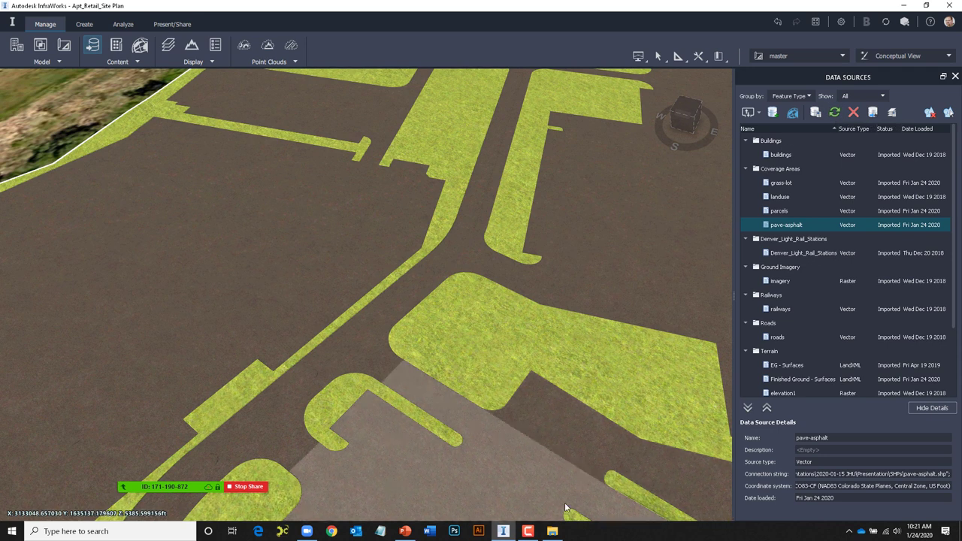
left_click(552, 531)
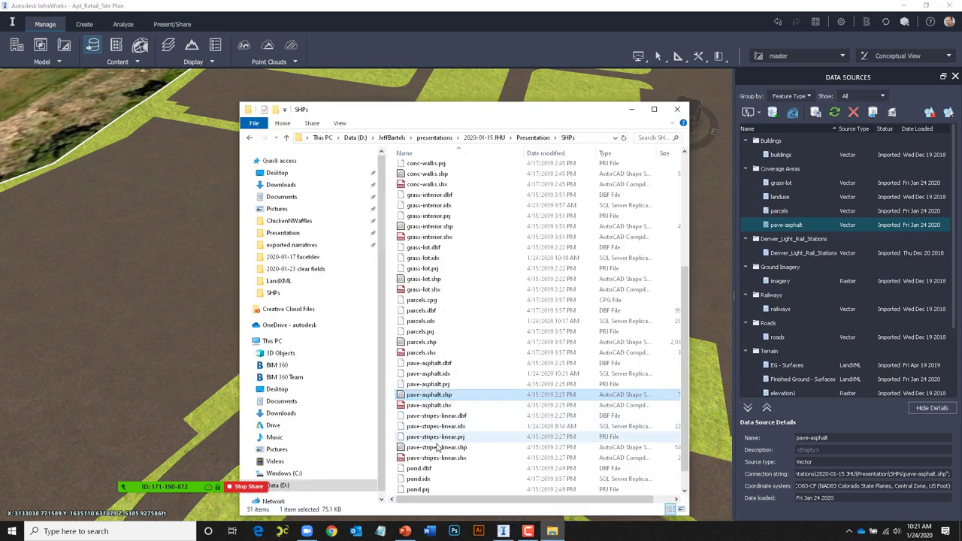
left_click_drag(435, 450, 174, 342)
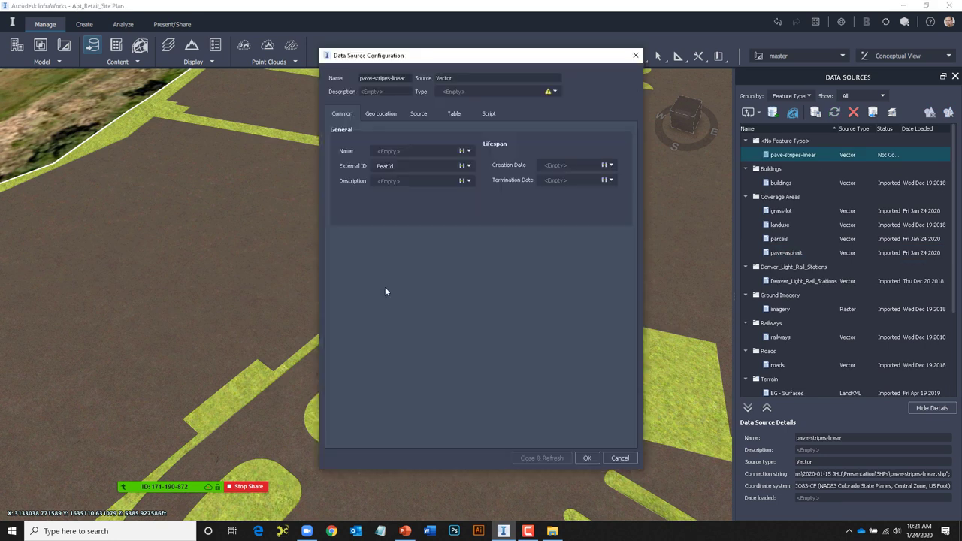
left_click(555, 91)
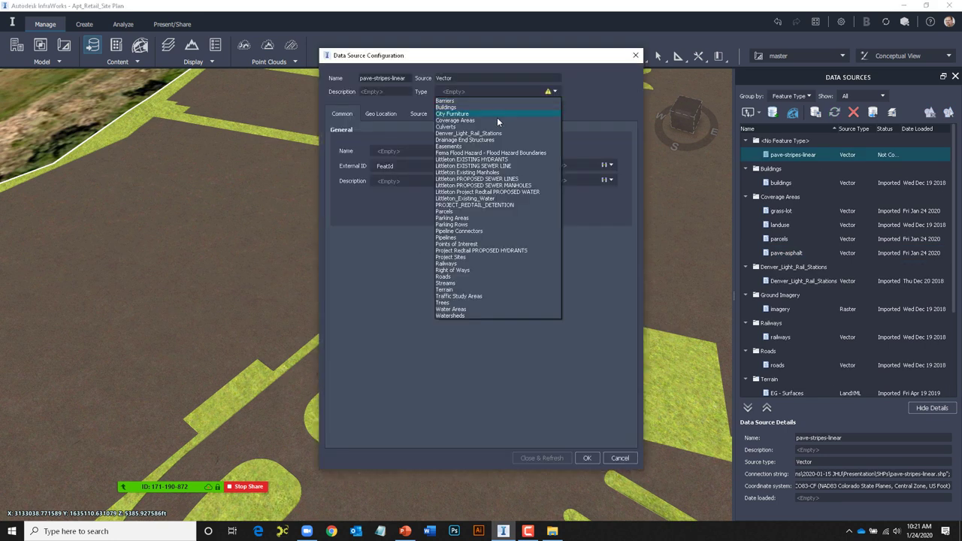
left_click(497, 120)
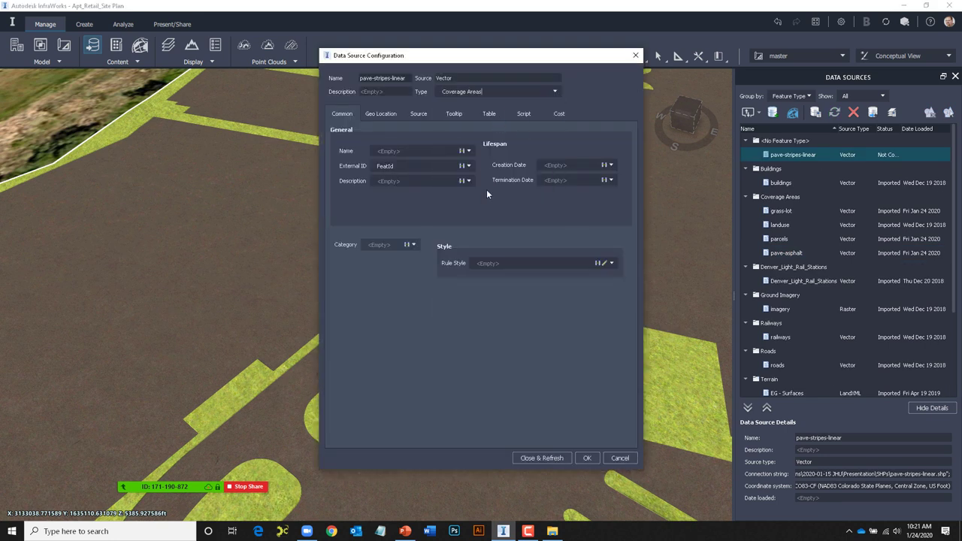
Set the pave-stripes-linear rule style to solid white (#ffffff) and turn off converting closed polylines to polygons
left_click(605, 263)
left_click(335, 309)
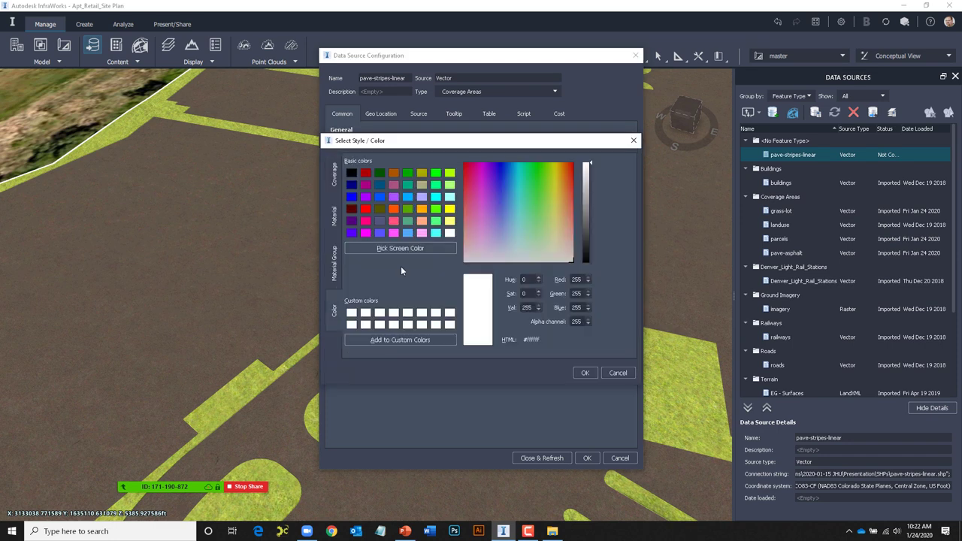
left_click(583, 373)
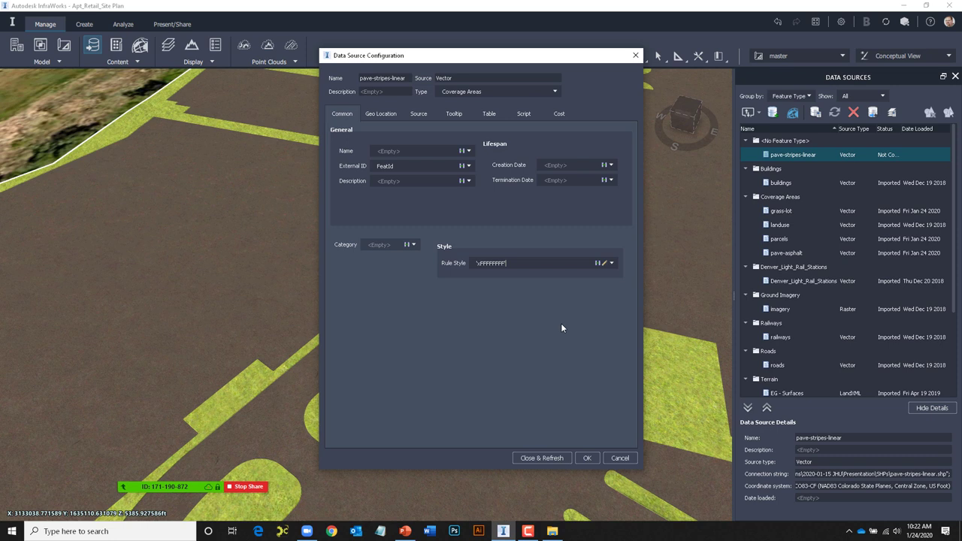
left_click(419, 113)
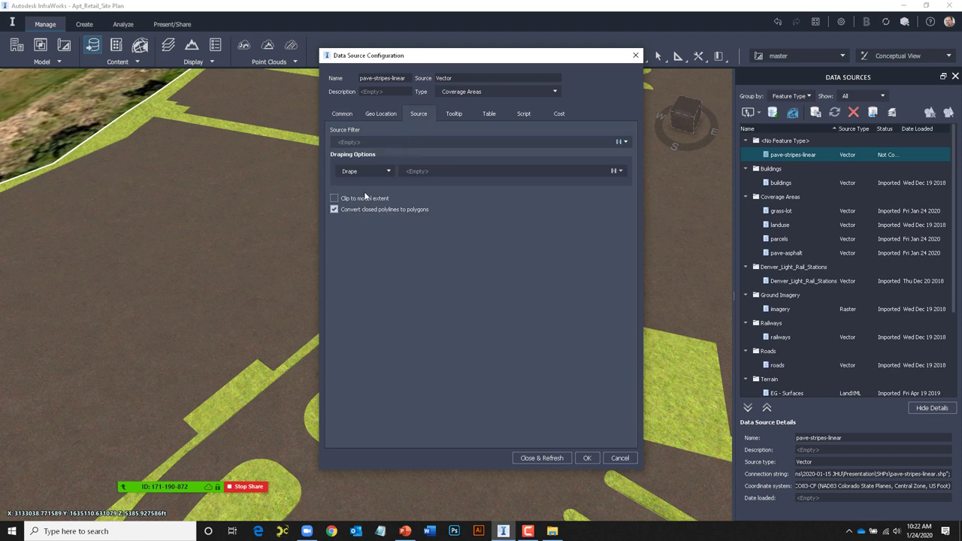
left_click(334, 209)
Set the pave-stripes-linear coverage buffer to .25 ft and refresh the data source into the model
left_click(489, 114)
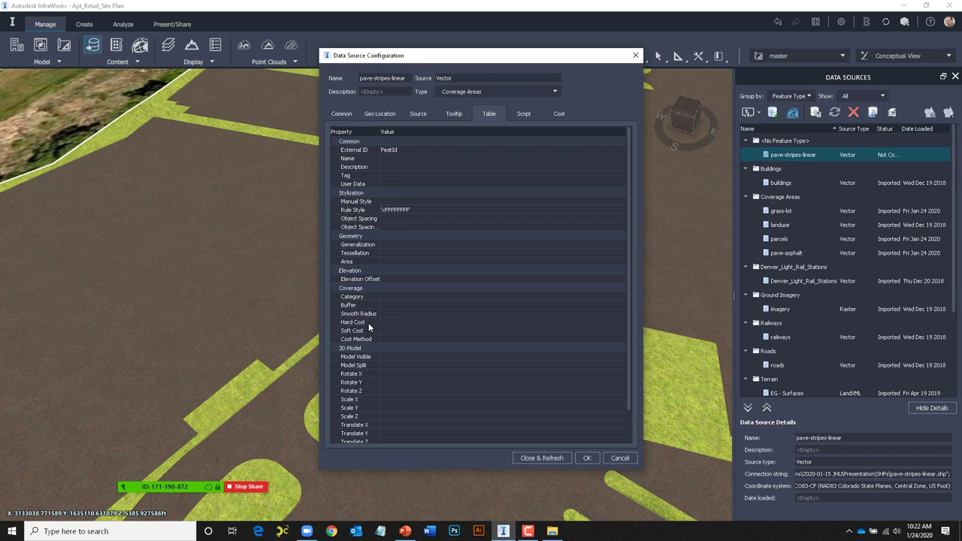
left_click(391, 304)
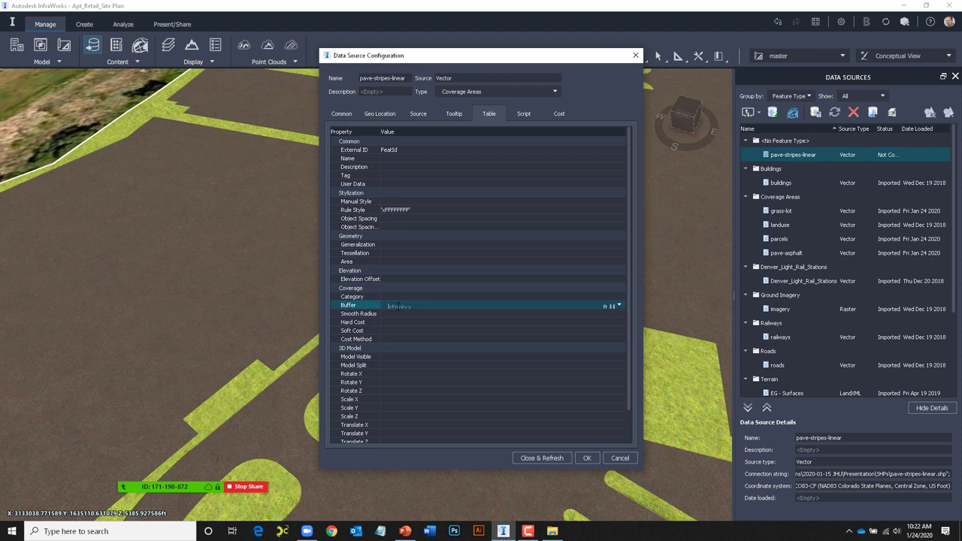
type(".25 (ft")
key("Return")
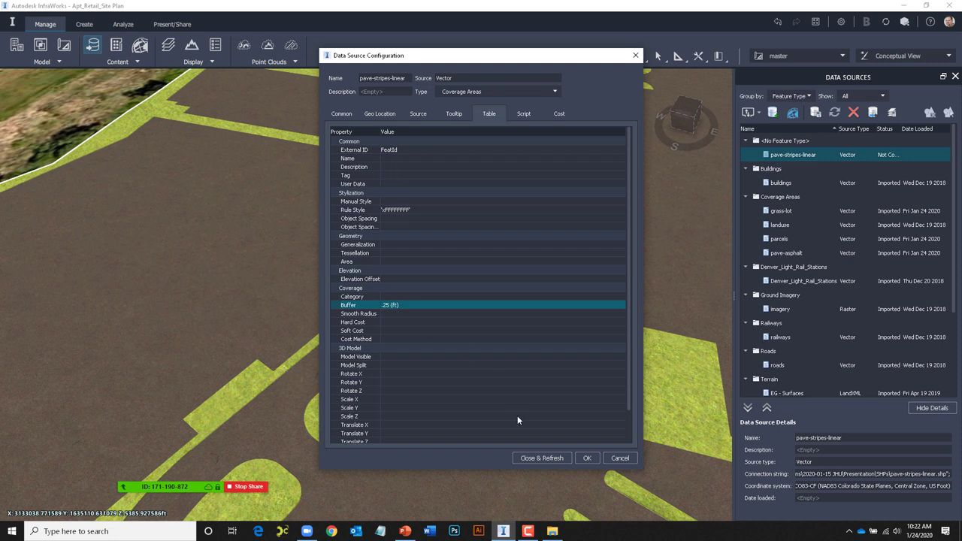
left_click(529, 458)
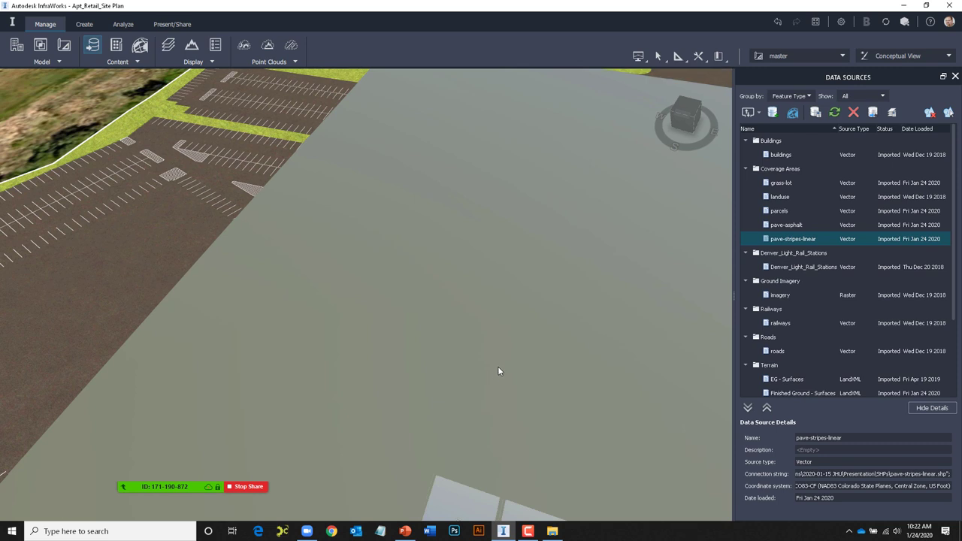
Switch the model from the master proposal to the 03_AllCoverages proposal
scroll(407, 351, "down", 5)
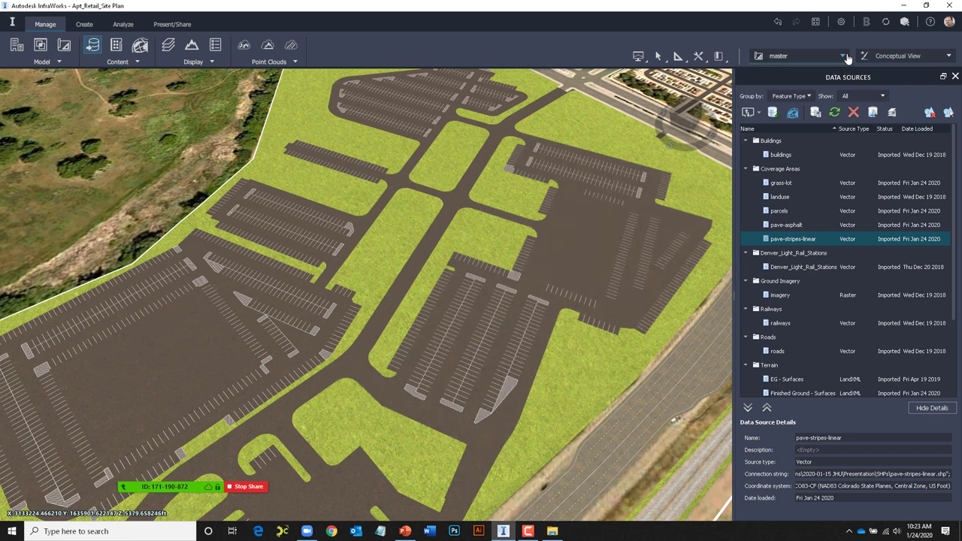
left_click(843, 57)
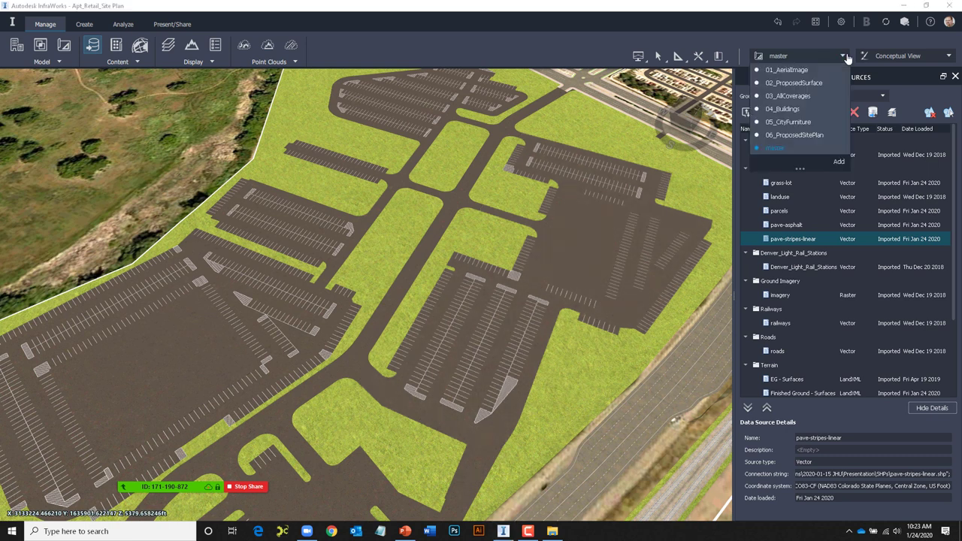
left_click(787, 94)
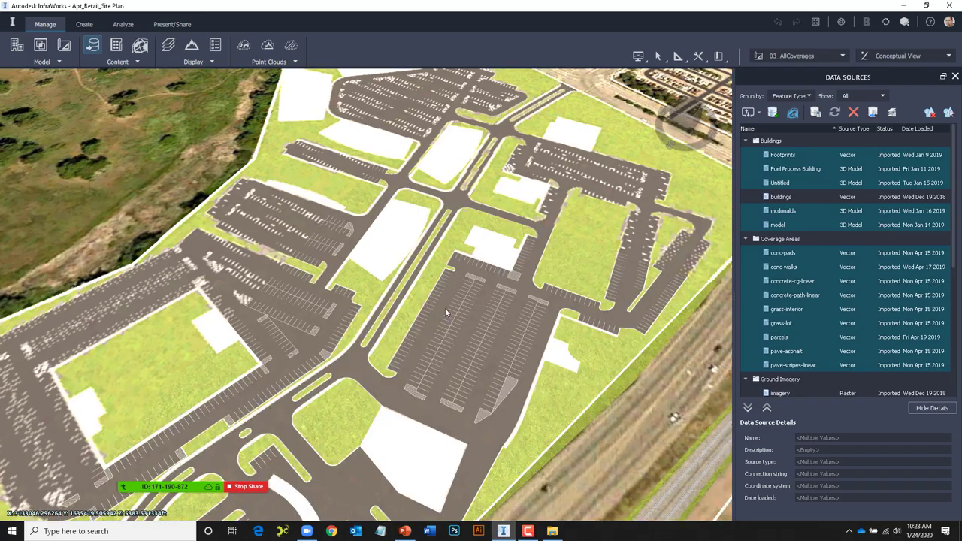
Examine the parking stripes, curbs, walks and building pads of the site at ground level and from above
scroll(445, 331, "up", 6)
scroll(393, 323, "up", 5)
middle_click_drag(427, 280, 200, 316, "shift")
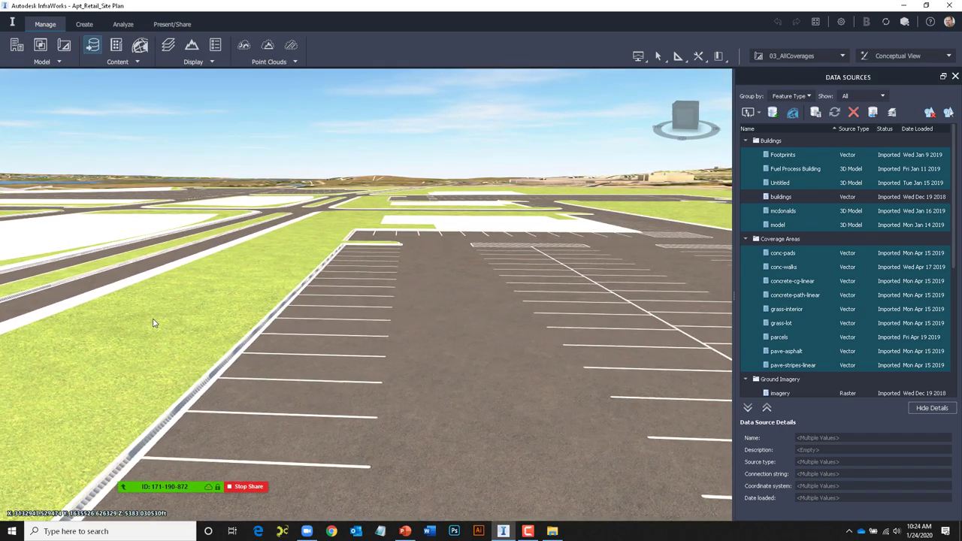
scroll(331, 322, "up", 2)
middle_click_drag(333, 324, 400, 354, "shift")
scroll(402, 345, "down", 5)
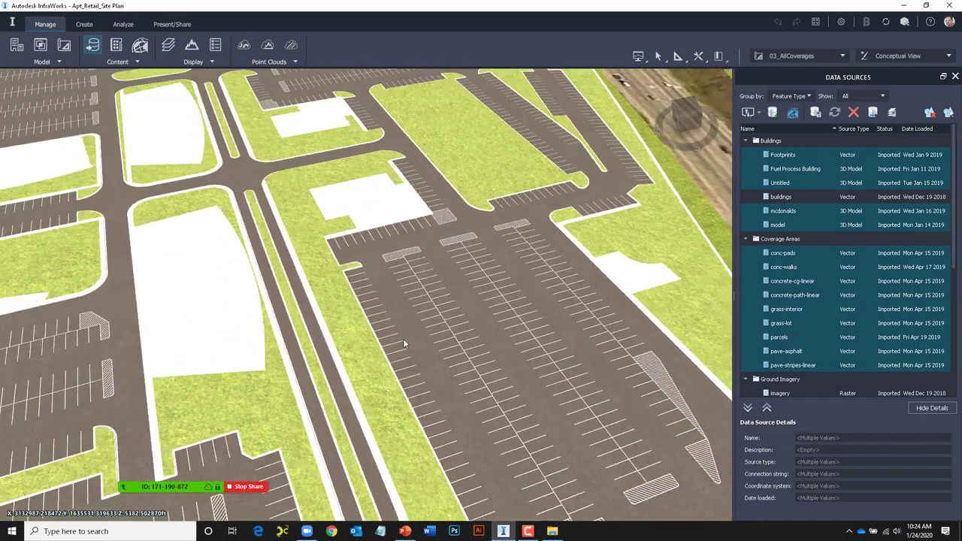
left_click_drag(423, 345, 440, 449)
scroll(440, 449, "down", 2)
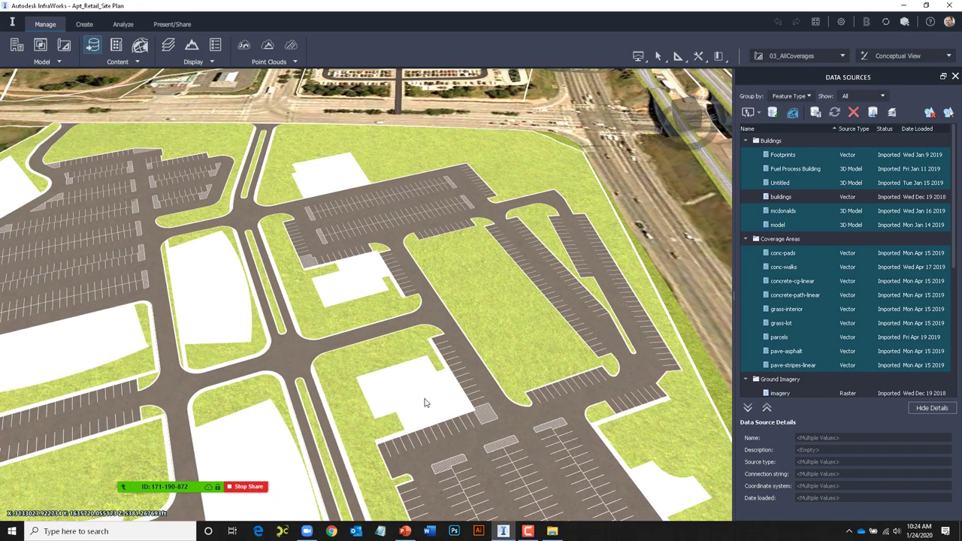
middle_click_drag(428, 395, 445, 291)
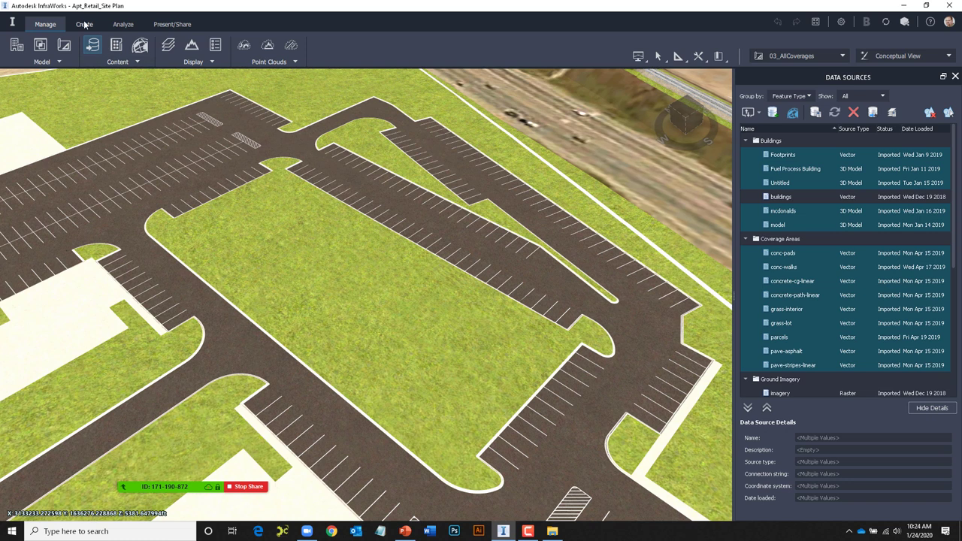
Draw an L-shaped building of about 19,400 sq ft in the Achilles Facade/Brick style on the large grass area between the parking rows
left_click(84, 24)
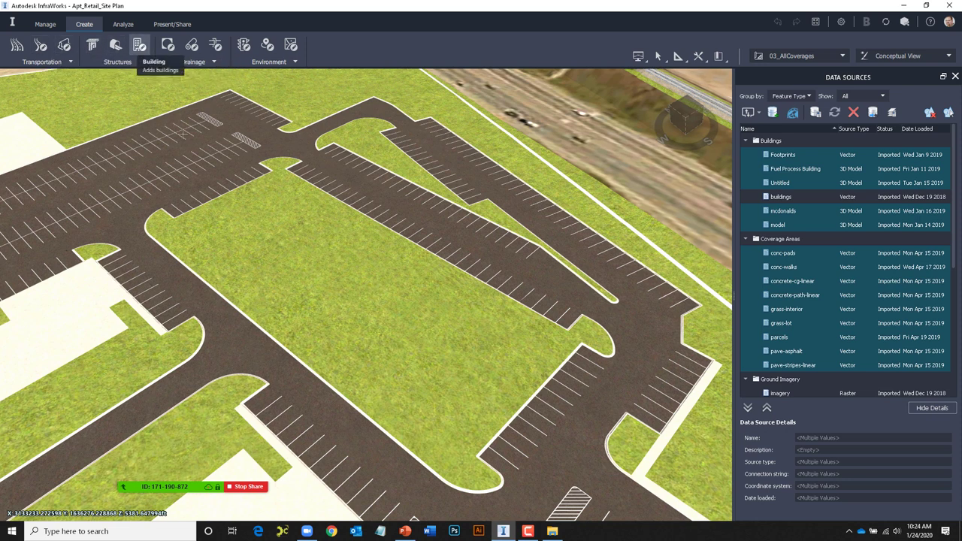
left_click(139, 45)
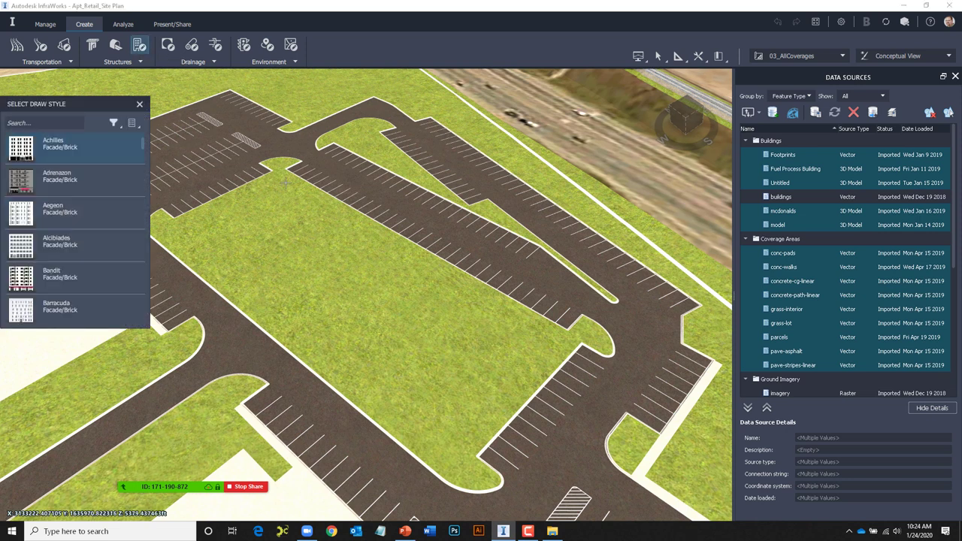
mouse_move(142, 143)
left_mouse_down()
mouse_move(143, 193)
mouse_move(149, 140)
left_mouse_up()
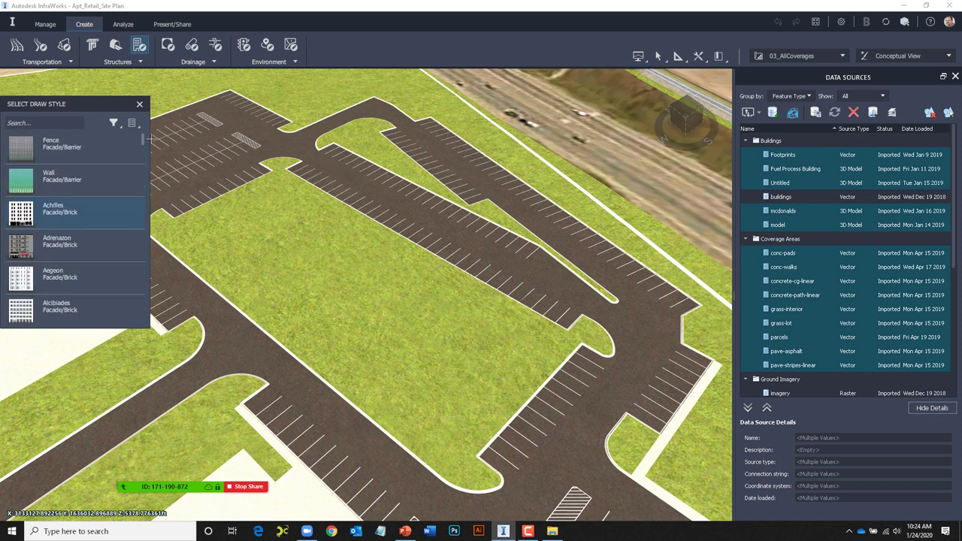
left_click(285, 182)
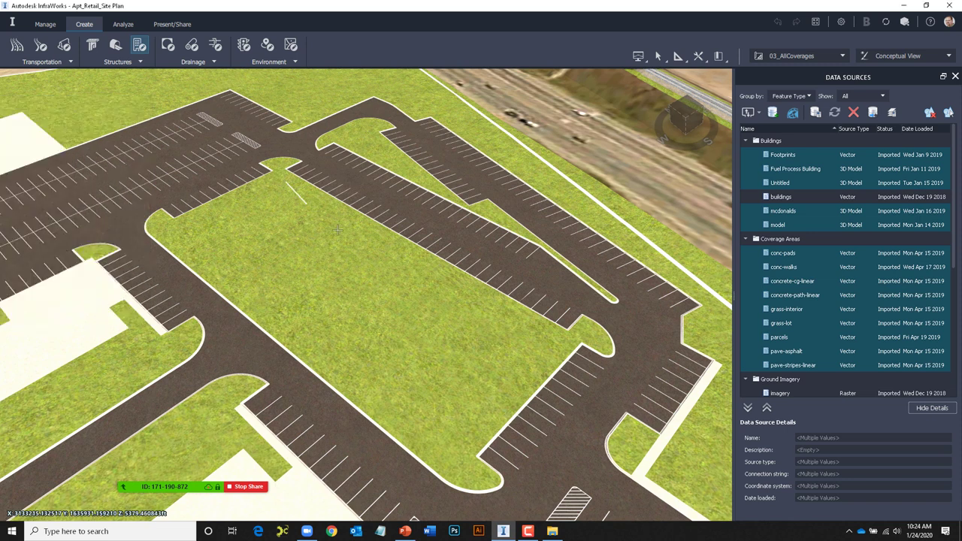
left_click(551, 340)
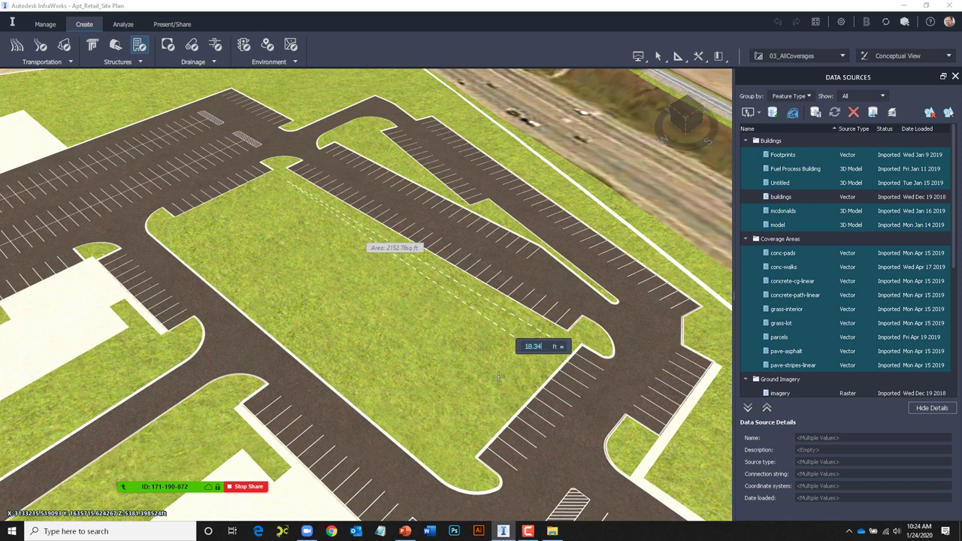
left_click(466, 435)
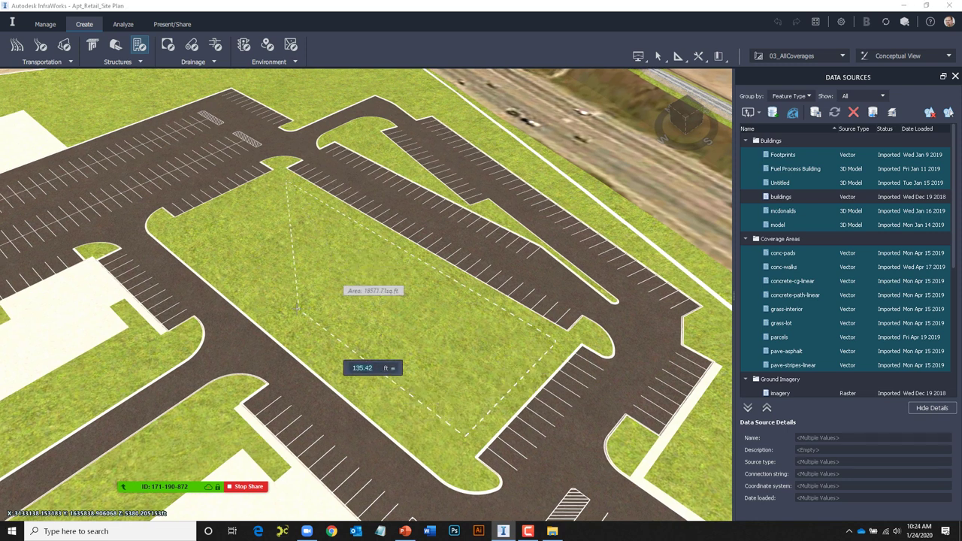
left_click(299, 308)
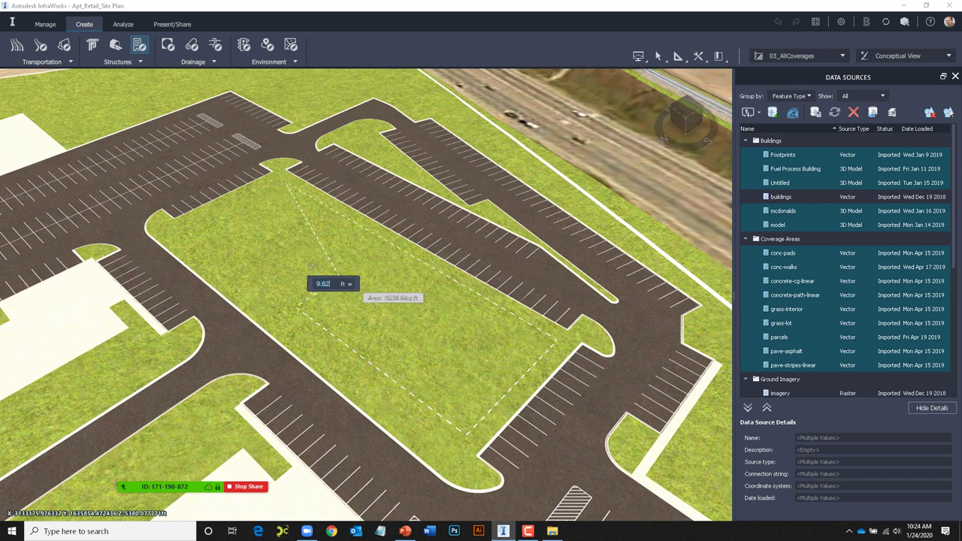
left_click(238, 210)
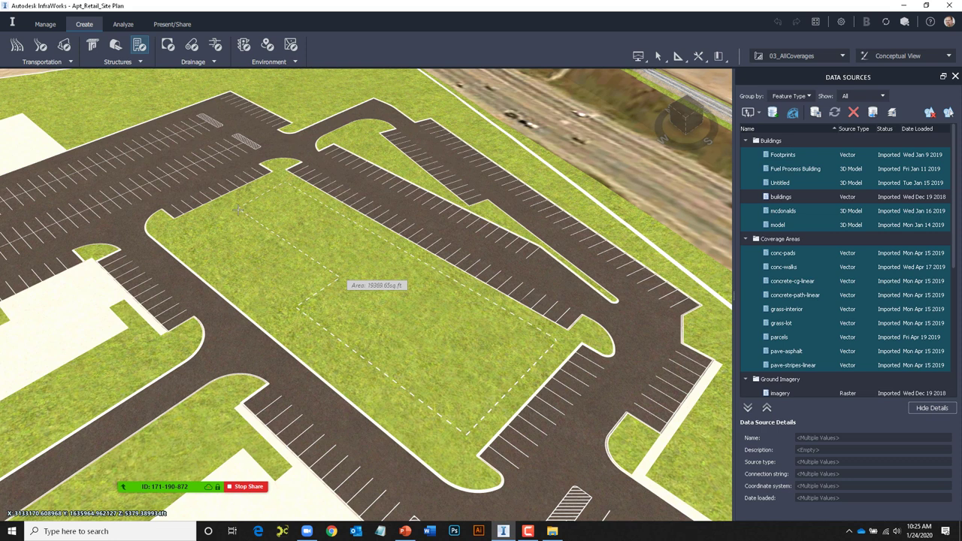
double_click(238, 210)
Raise the drawn building's roof height to about 82.5 ft and deselect it
middle_click_drag(305, 280, 660, 323, "shift")
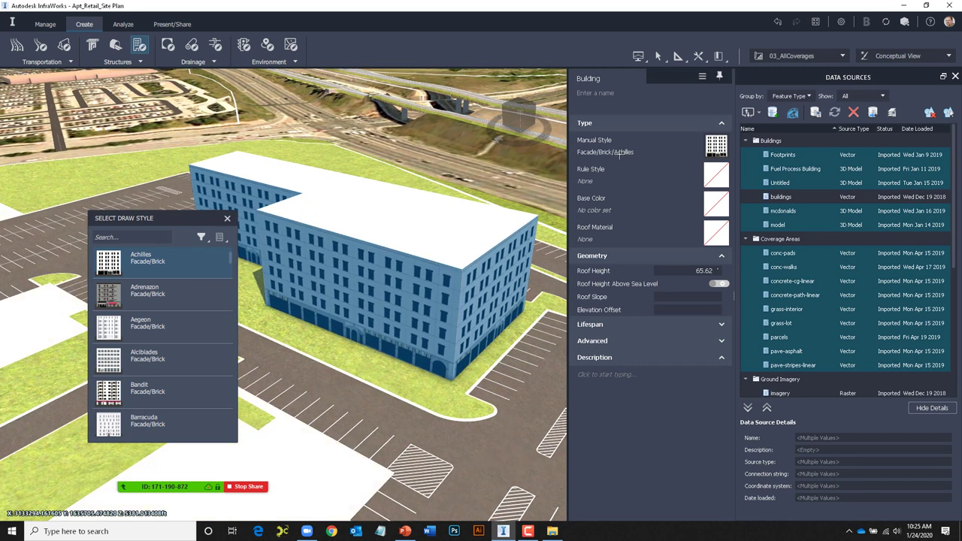
left_click(485, 217)
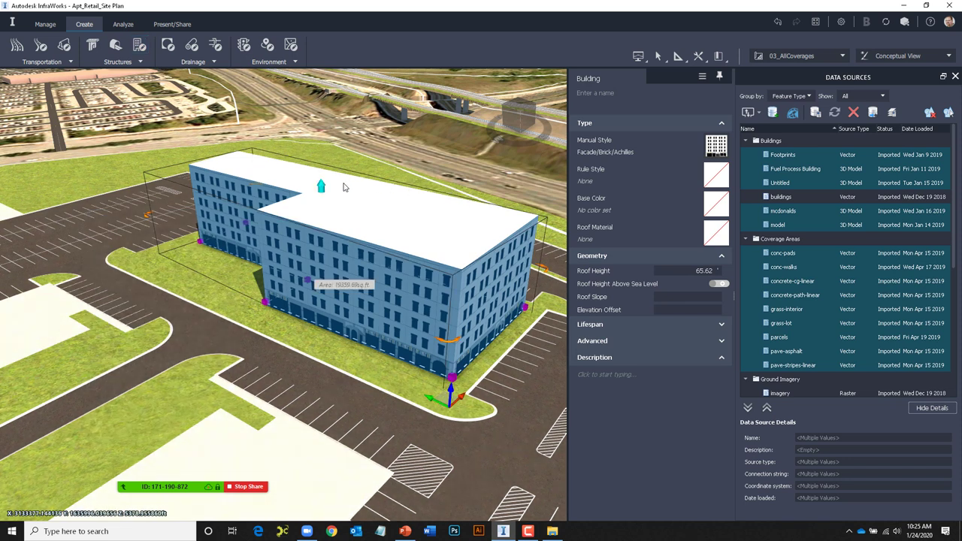
left_click_drag(328, 187, 334, 164)
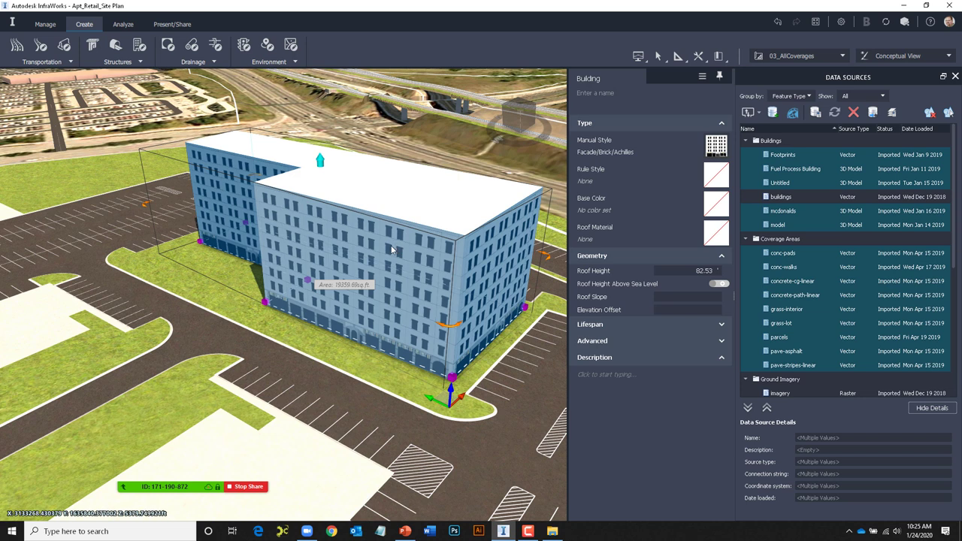
key("Escape")
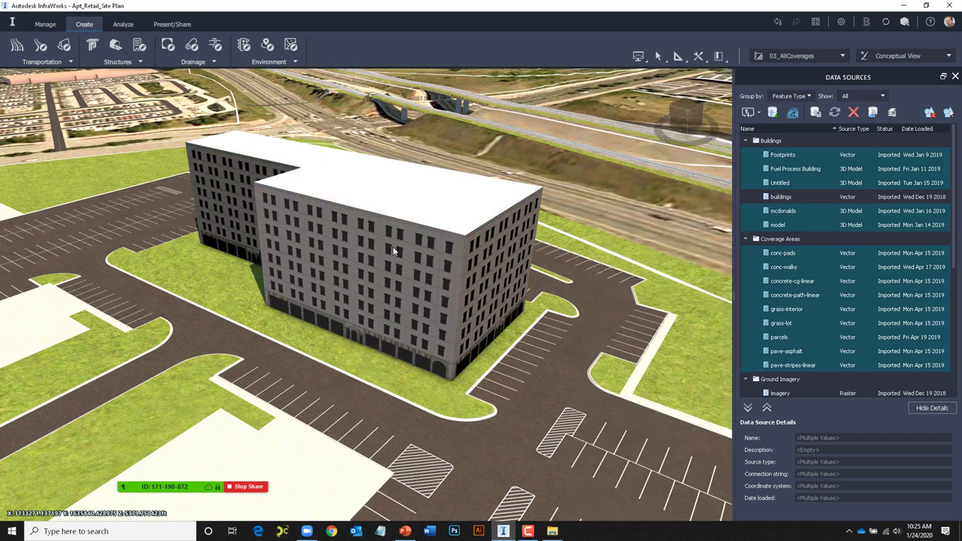
Delete the brick building from the grass area
left_click(378, 256)
key("Delete")
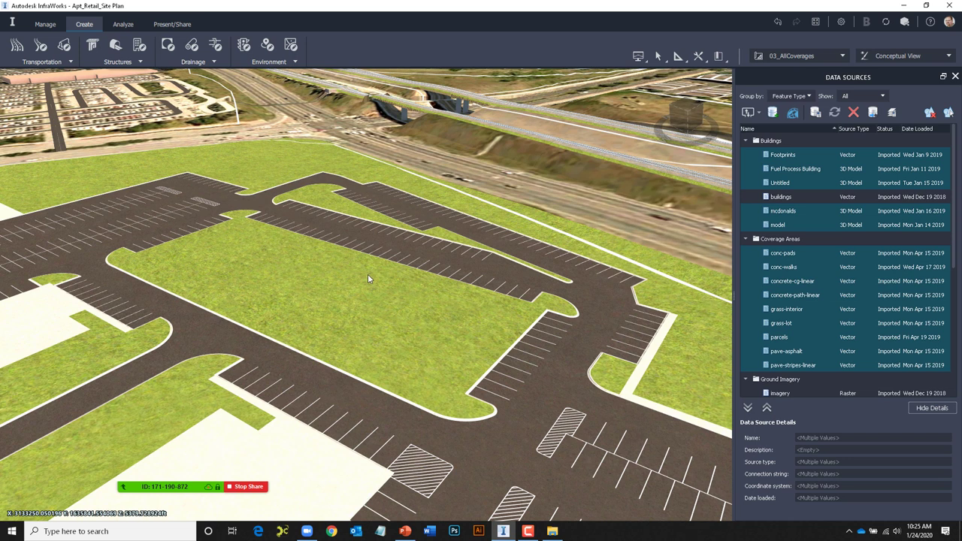
Add OfficeBuilding.fbx from the Presentation\models folder in File Explorer to the InfraWorks model as a 3D Model data source
left_click(757, 111)
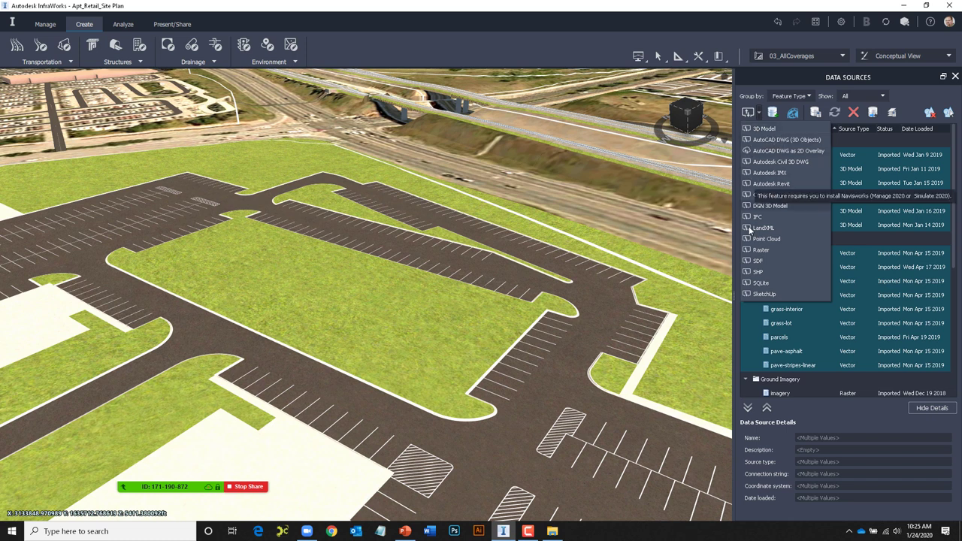
left_click(599, 197)
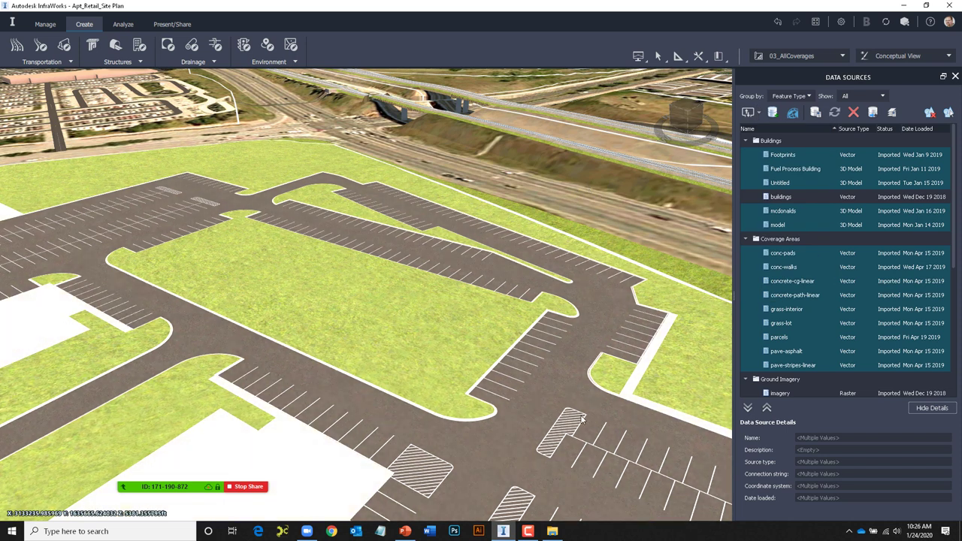
left_click(552, 530)
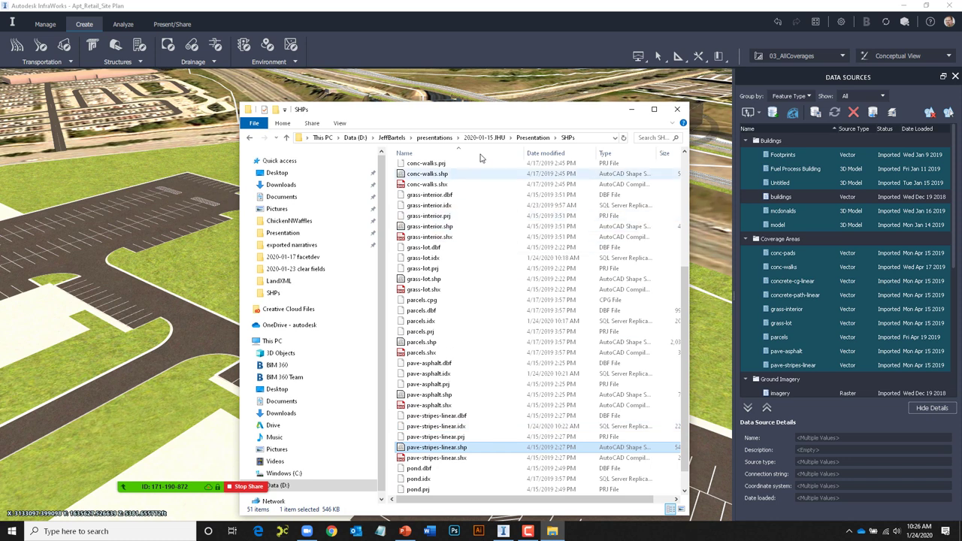
left_click(530, 139)
double_click(424, 199)
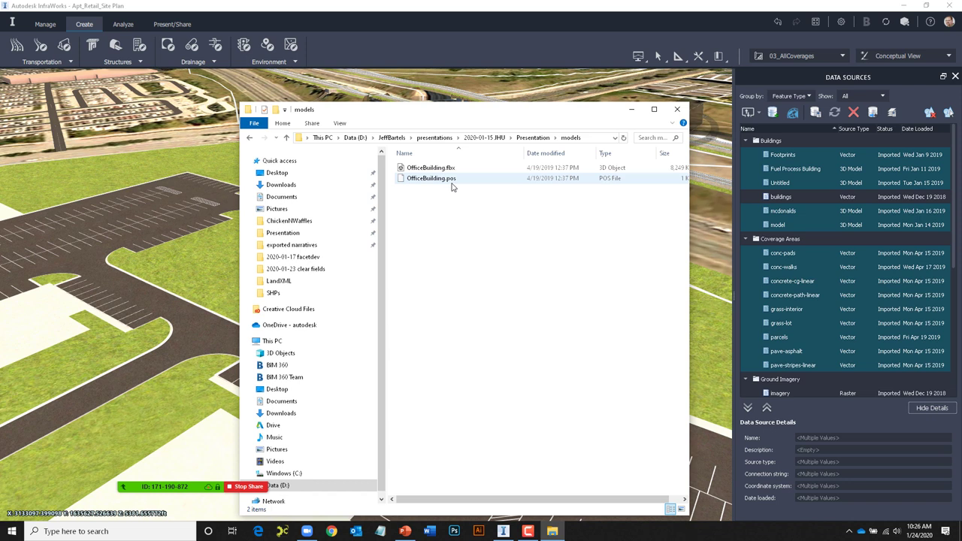
left_click(432, 171)
left_click_drag(432, 171, 215, 179)
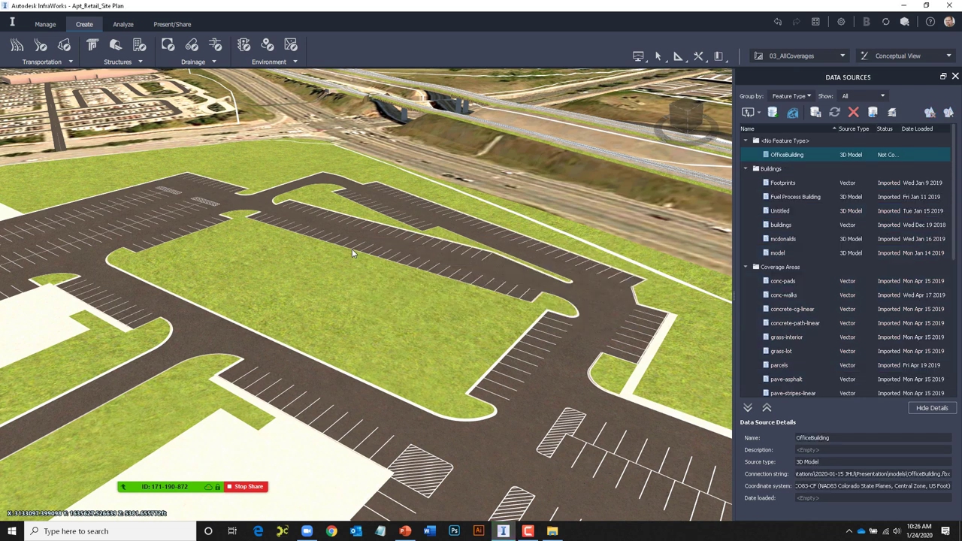
Configure the OfficeBuilding data source with the Buildings type, preview its 3D model, and close and refresh it into the site
left_click(555, 92)
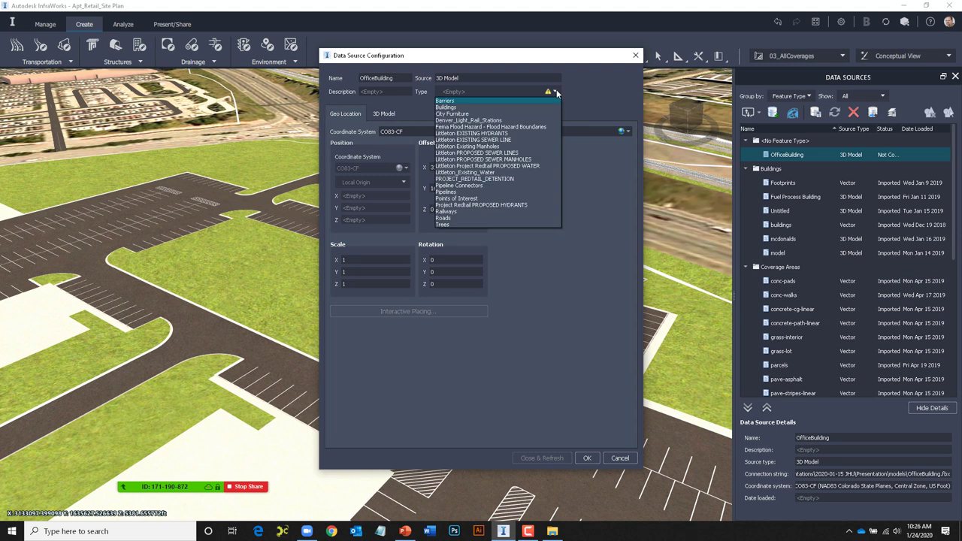
left_click(504, 108)
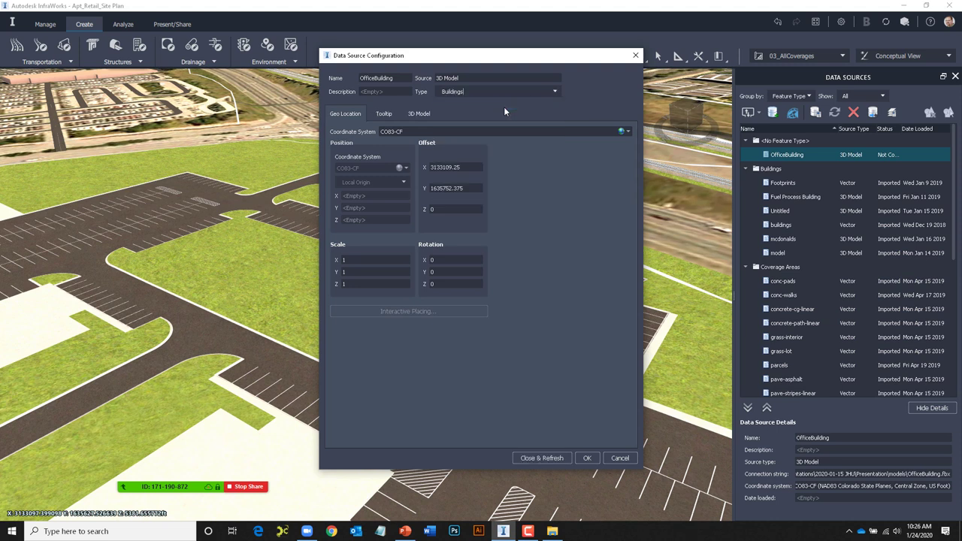
left_click(420, 113)
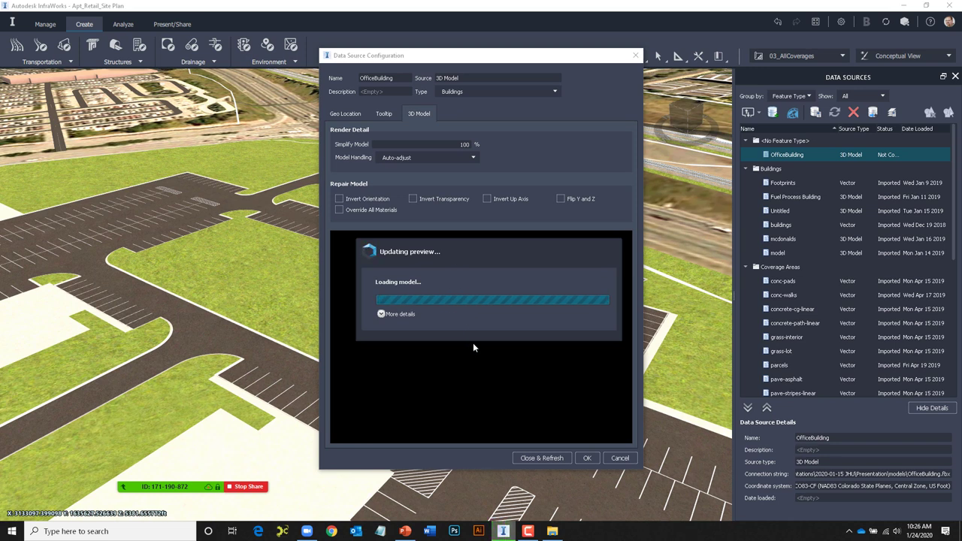
left_click_drag(483, 354, 503, 390)
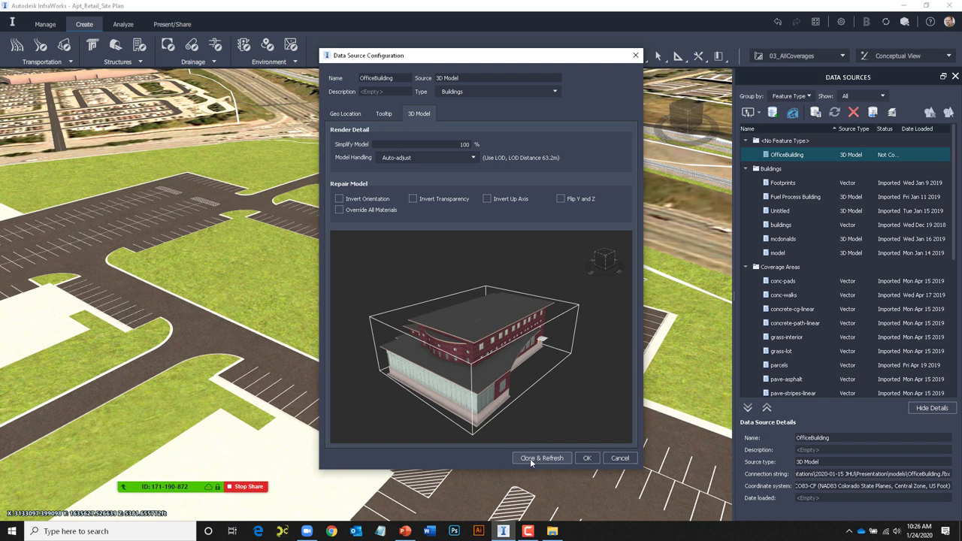
left_click(541, 458)
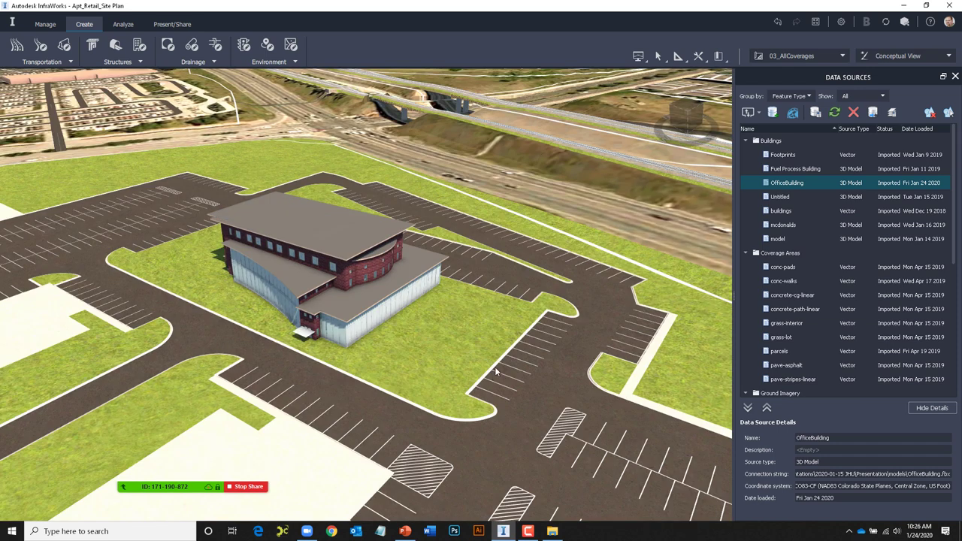
Examine the imported office building's brick and glass facade up close and walk through its interior rooms and glazed corridor
middle_click_drag(496, 372, 260, 315)
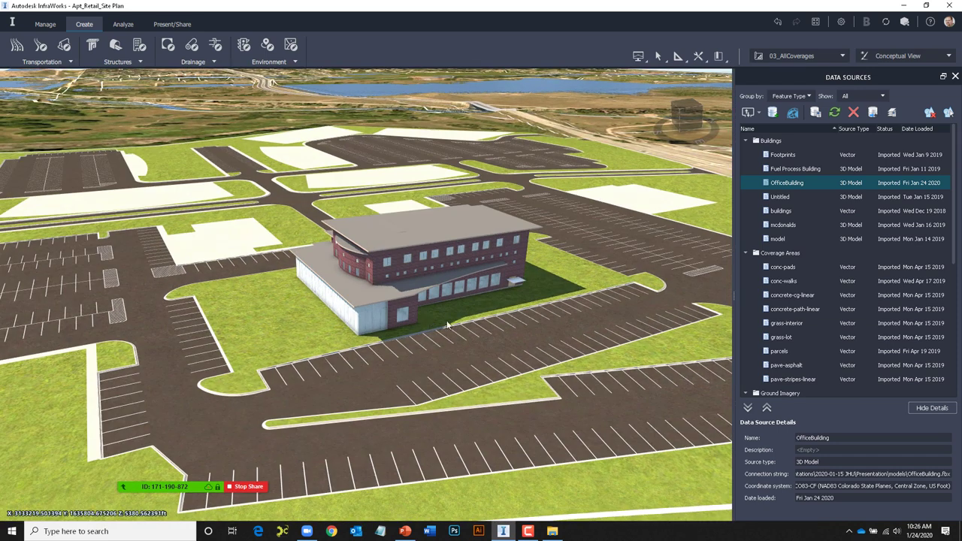
scroll(430, 319, "up", 5)
middle_click_drag(445, 326, 299, 344)
scroll(293, 343, "up", 5)
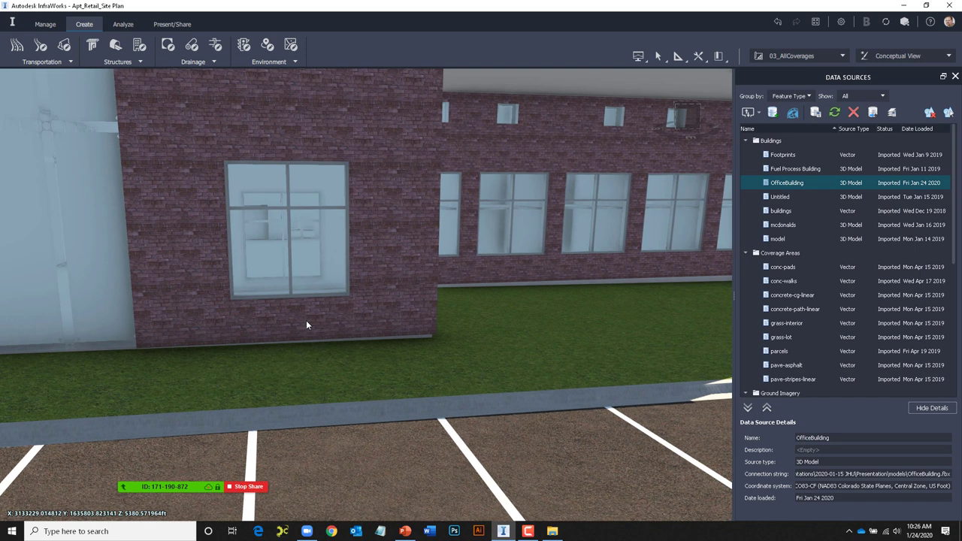
scroll(327, 323, "up", 2)
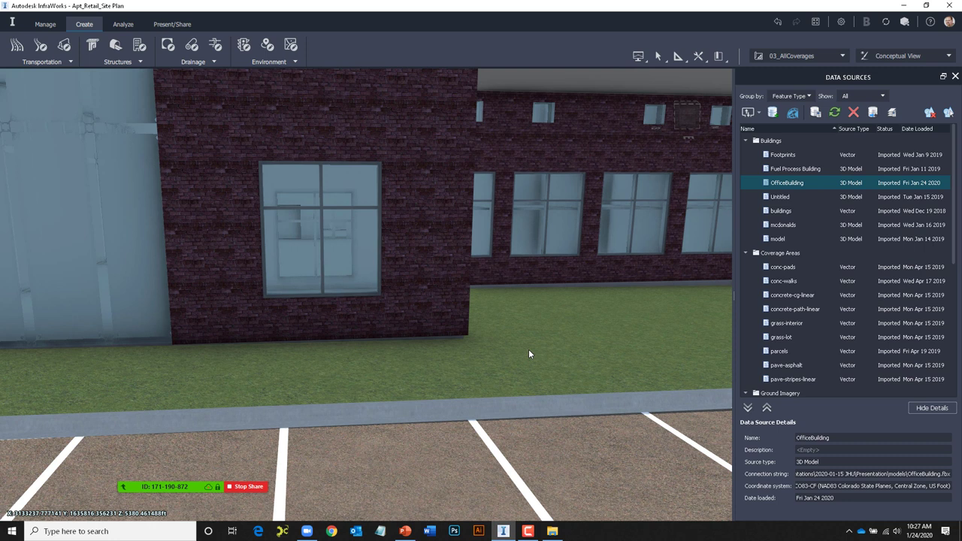
key("Up")
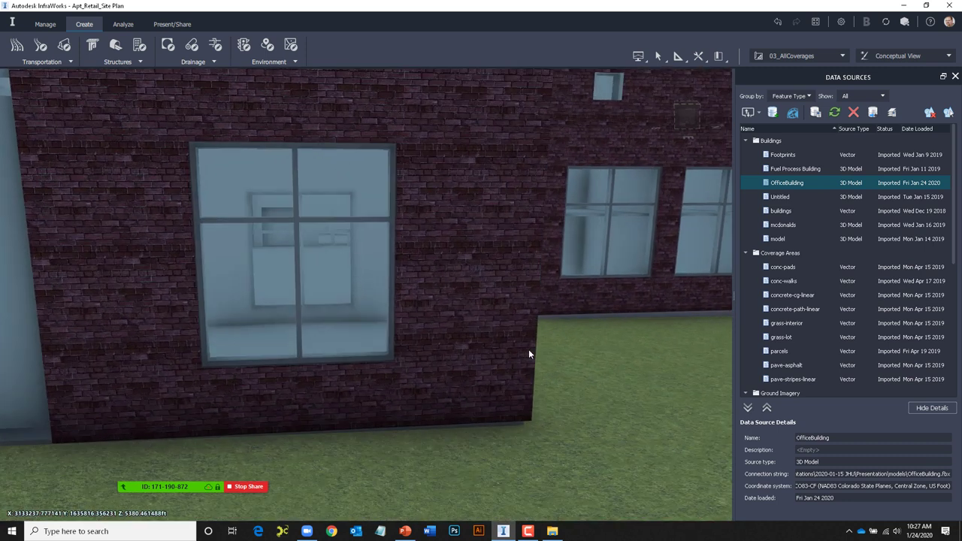
key("Up")
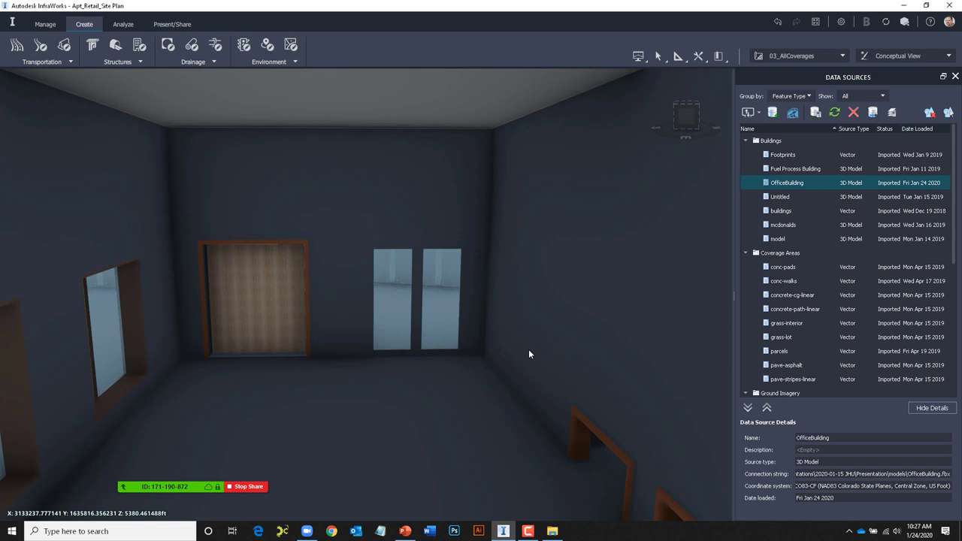
key("Up")
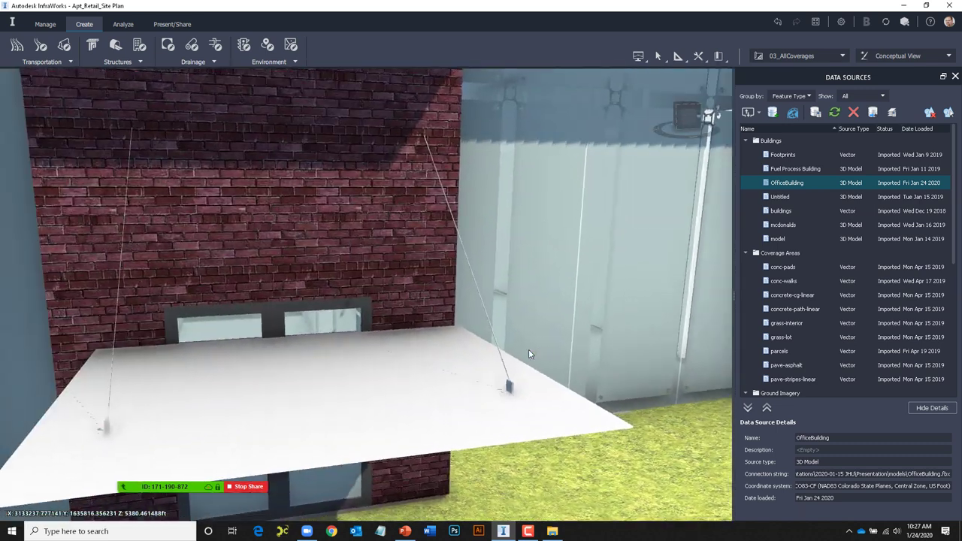
key("Right")
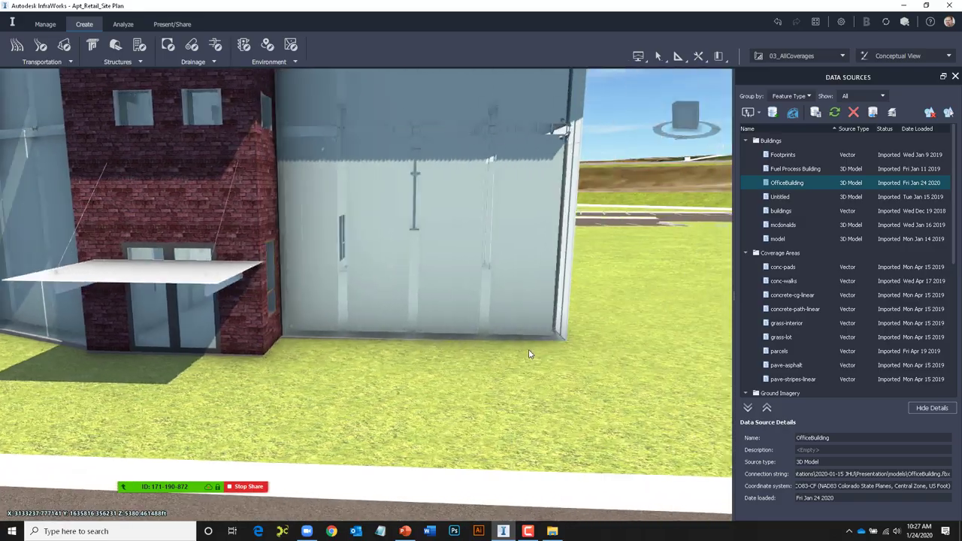
key("Left")
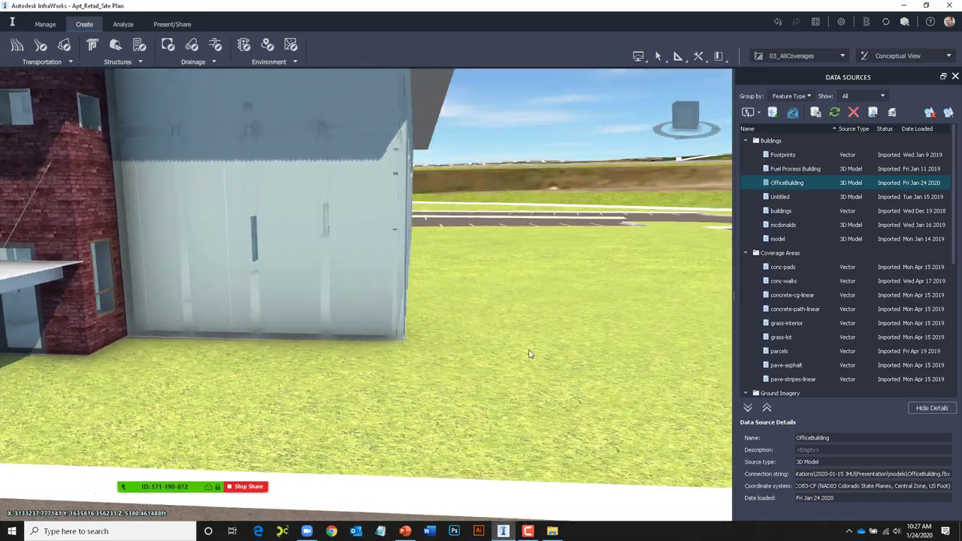
key("Up")
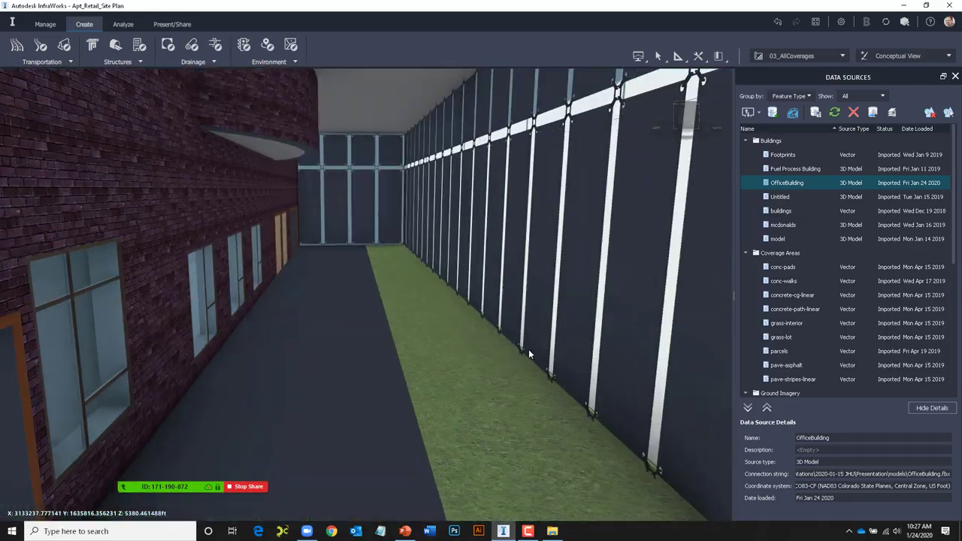
key("Right")
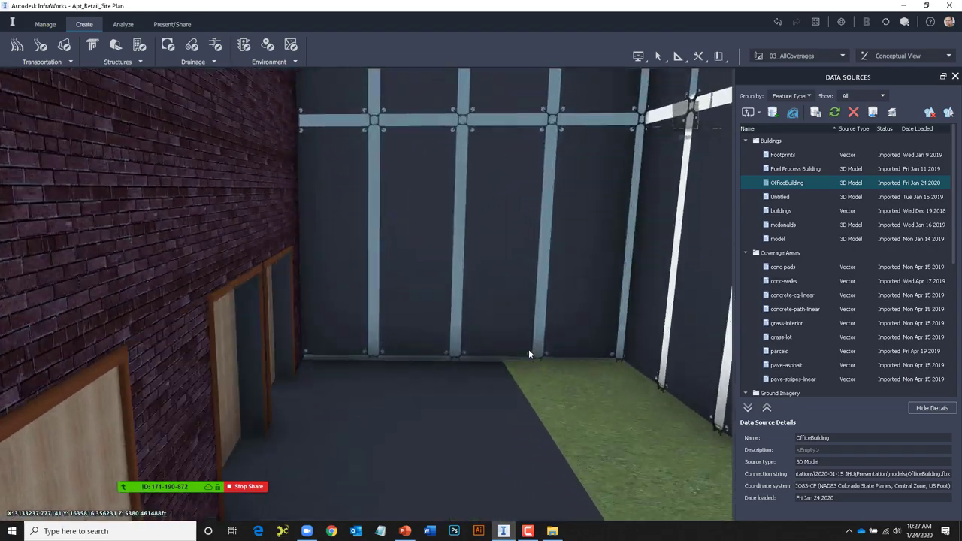
key("Down")
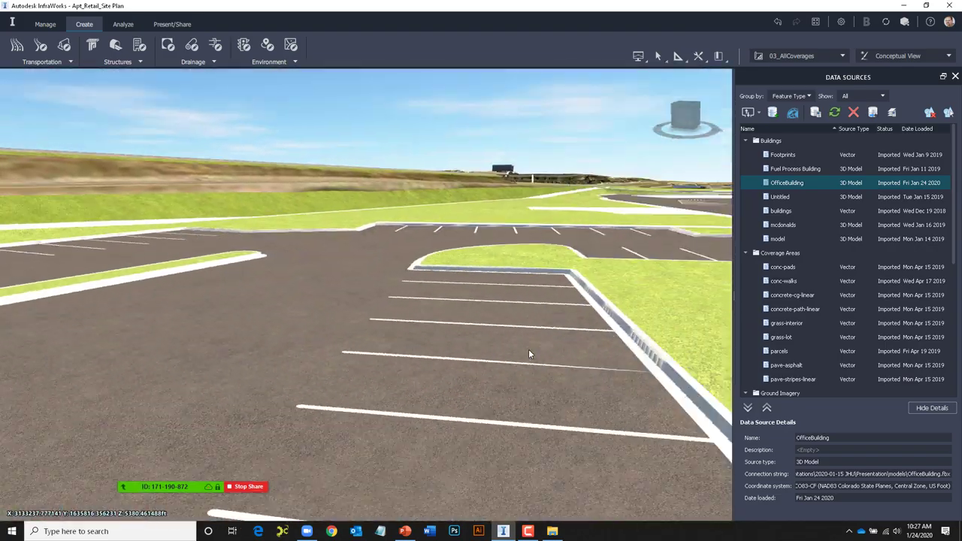
key("Right")
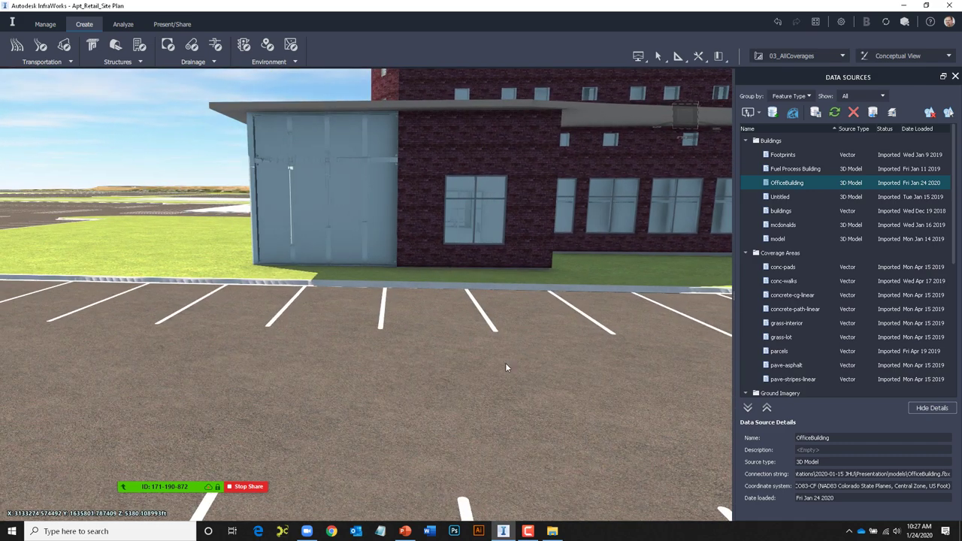
Switch the model to the 04_Buildings proposal
scroll(499, 360, "down", 5)
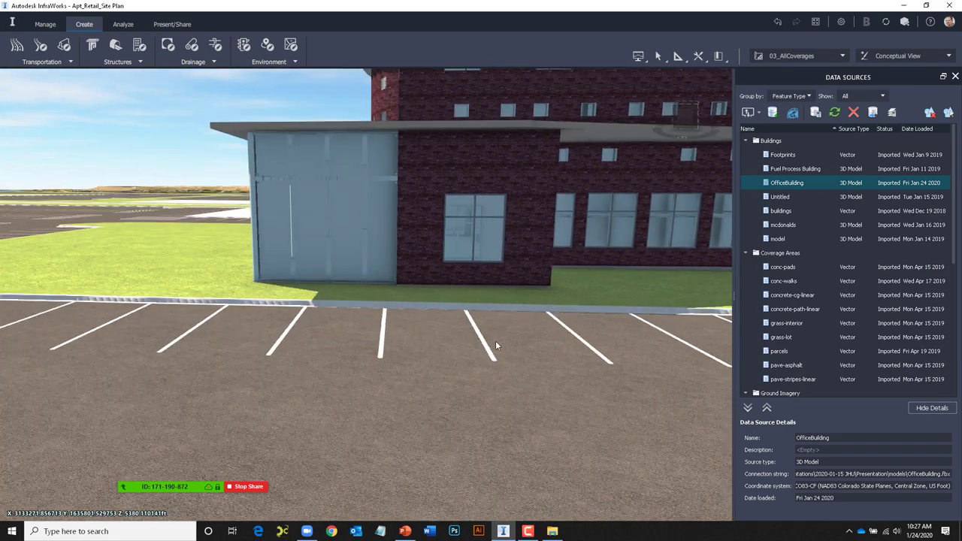
key("Left")
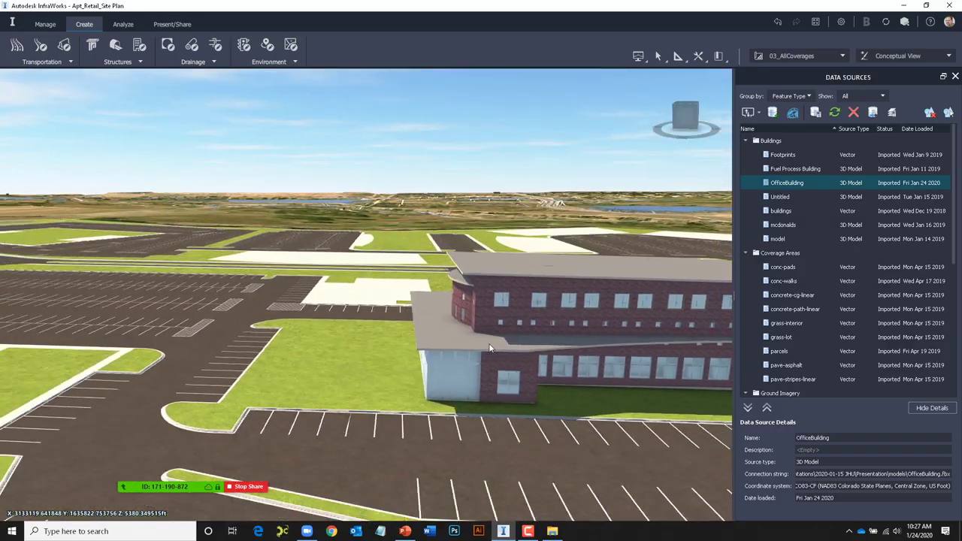
key("Down")
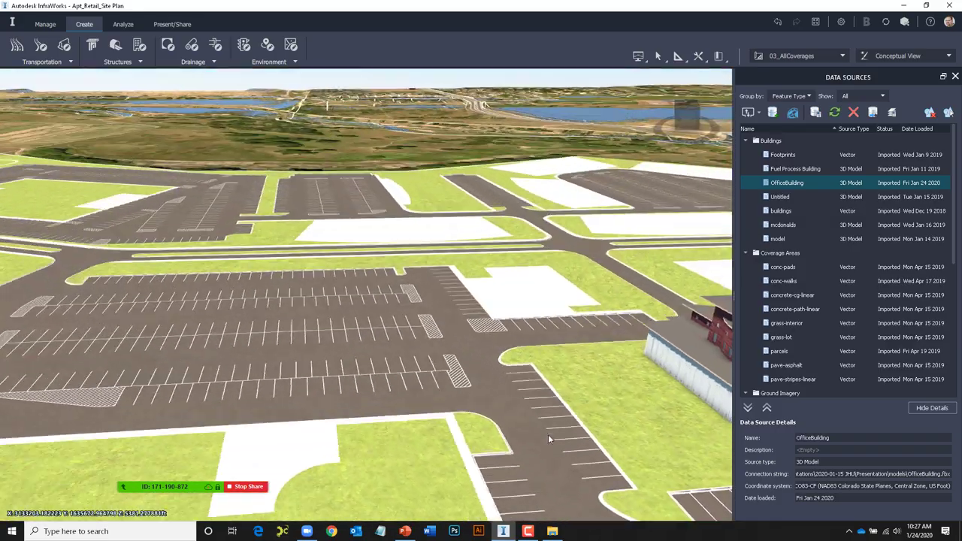
key("Right")
key("Right")
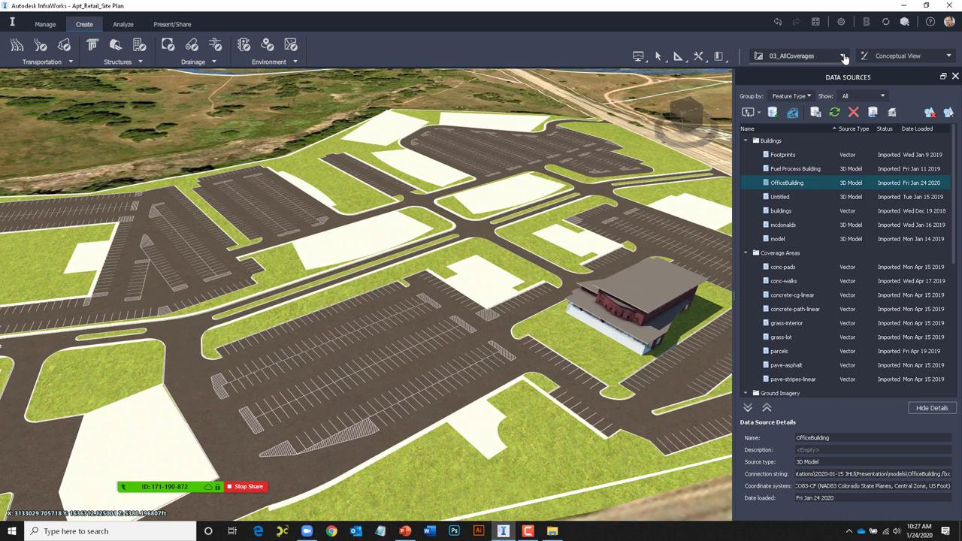
left_click(844, 58)
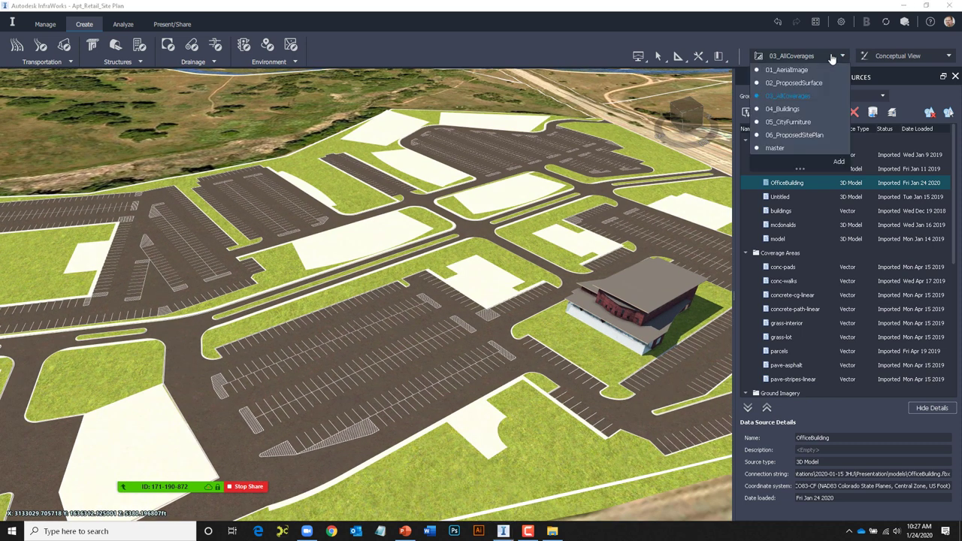
left_click(781, 109)
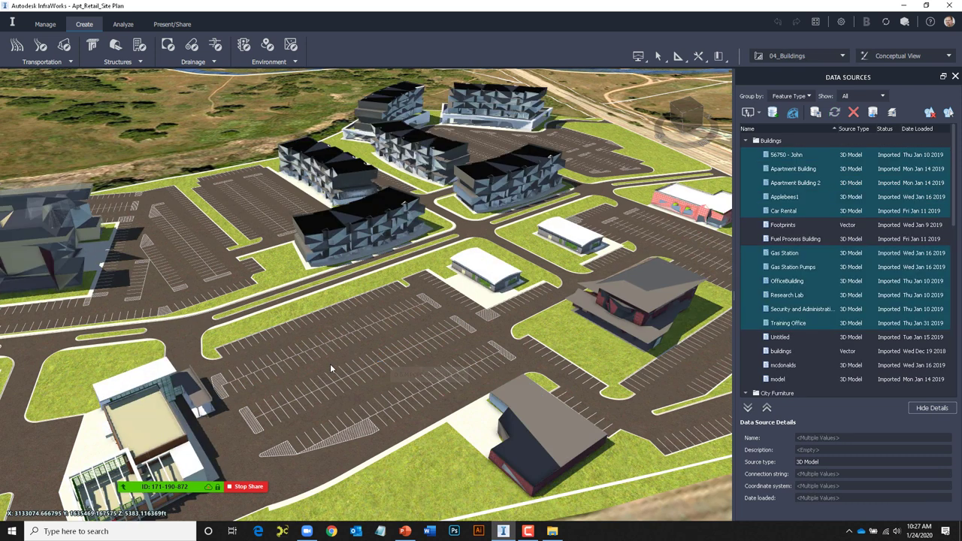
Start a stand of trees near the grass median by the apartments, filtering draw styles by "veg" and choosing T02-V02 Light Green
scroll(447, 319, "down", 5)
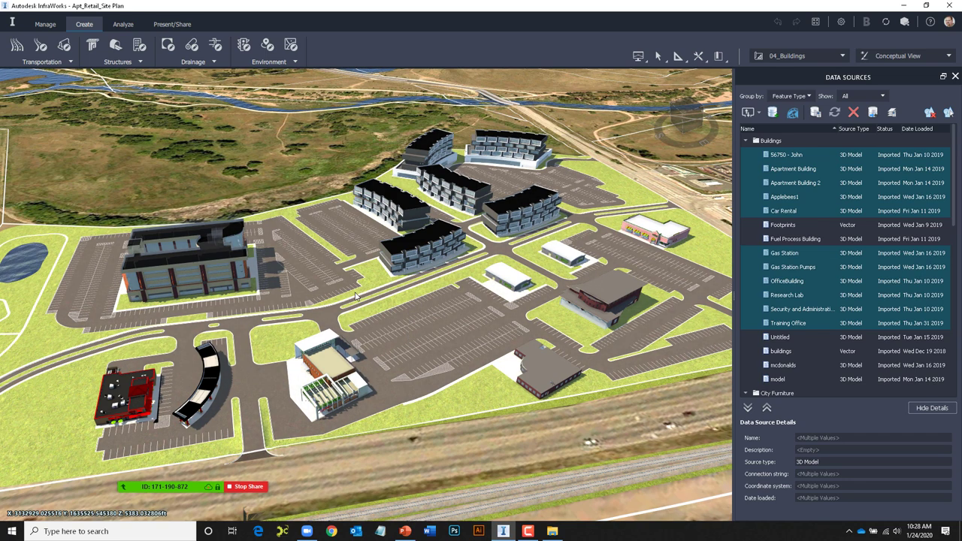
scroll(360, 297, "up", 3)
scroll(351, 316, "up", 5)
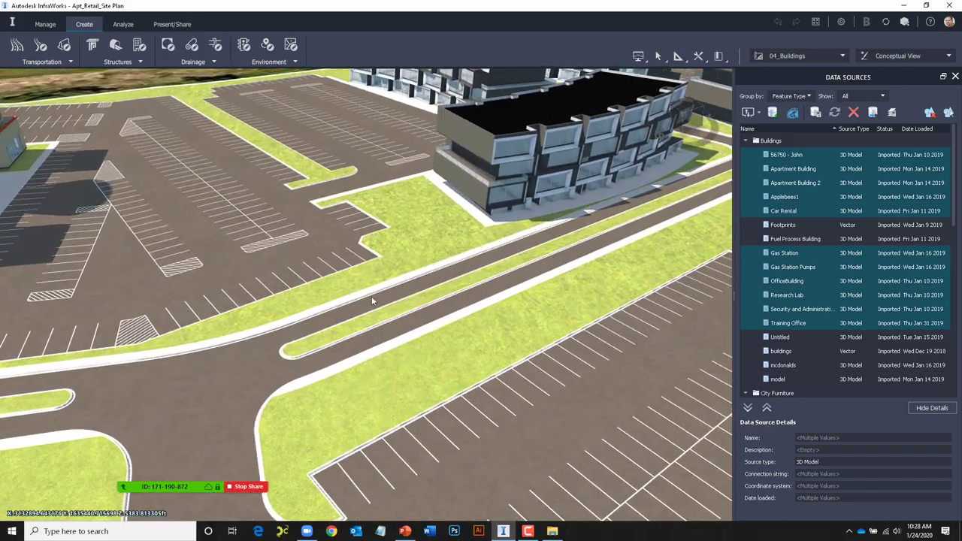
middle_click_drag(372, 300, 384, 316, "shift")
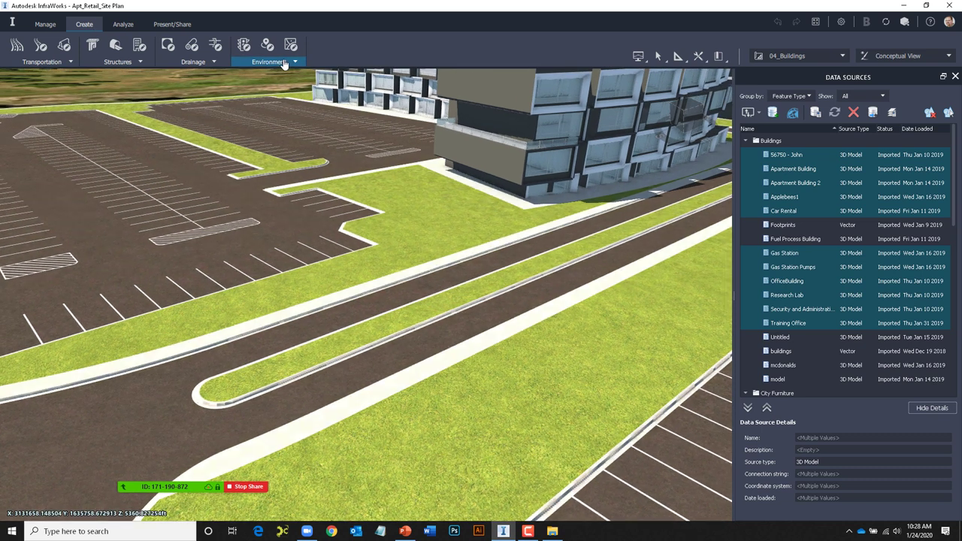
left_click(284, 63)
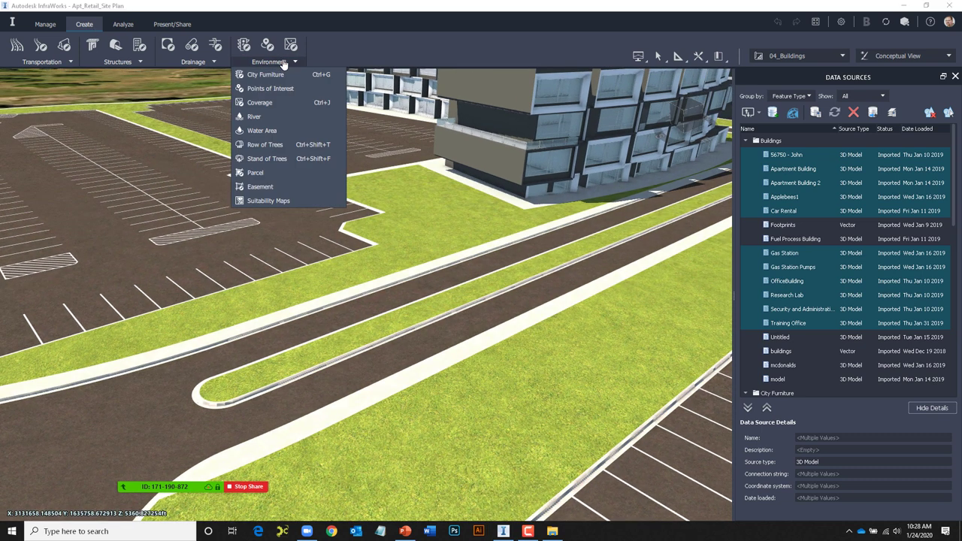
left_click(256, 159)
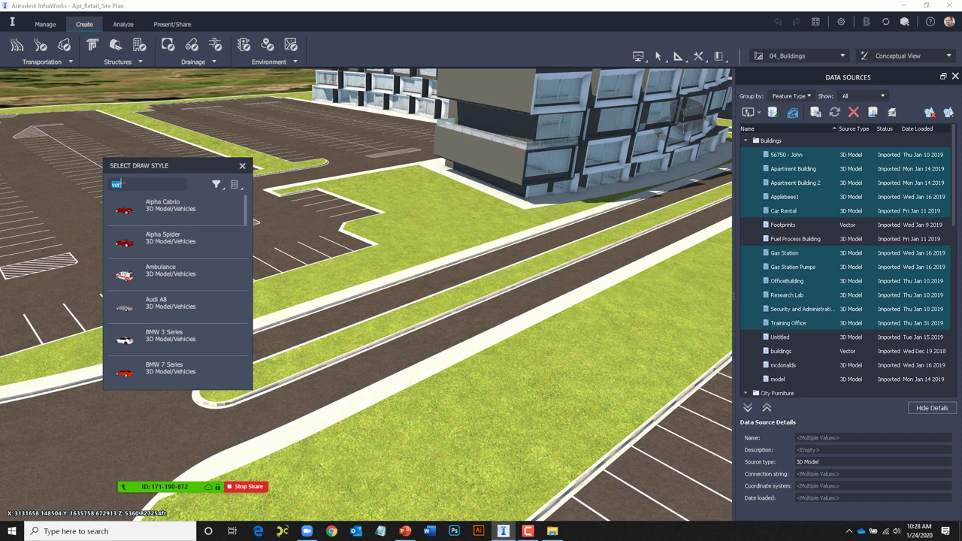
type("veg")
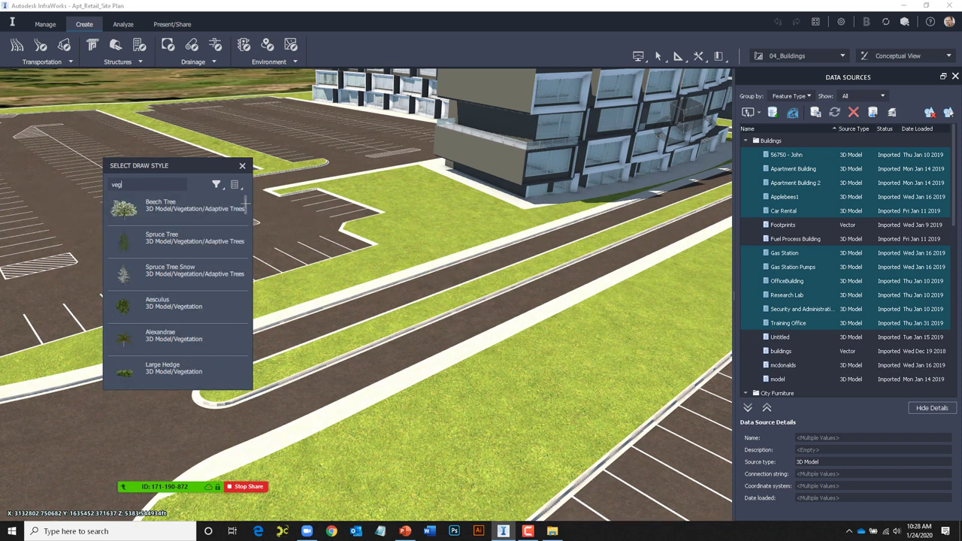
mouse_move(246, 203)
left_mouse_down()
mouse_move(241, 331)
mouse_move(251, 282)
left_mouse_up()
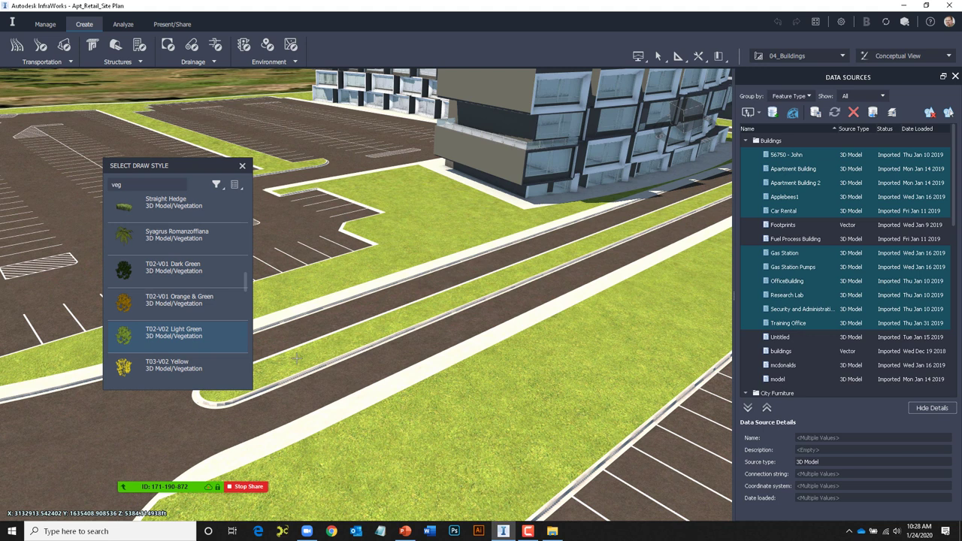
Place a T02-V02 Light Green tree near the rounded end of the grass median and slightly adjust its height
left_click(297, 359)
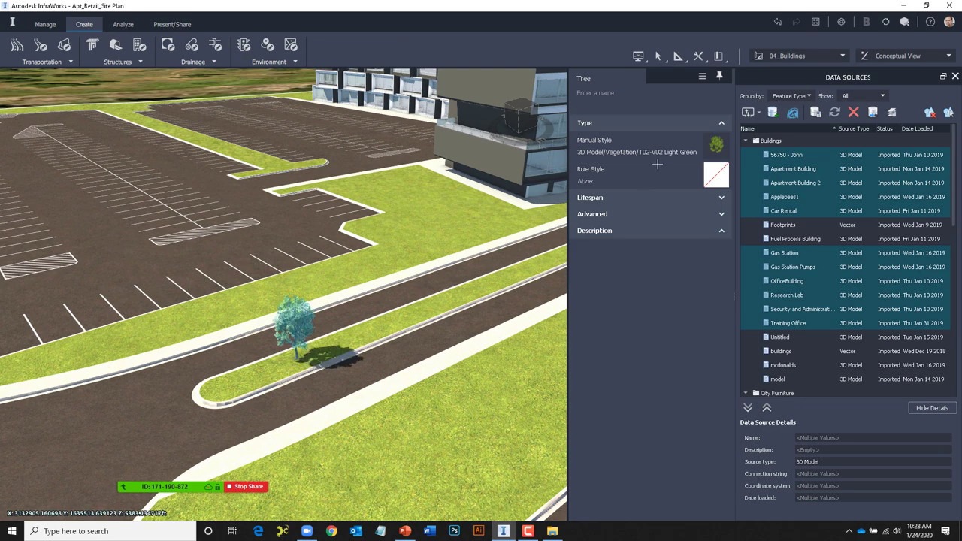
scroll(290, 327, "up", 5)
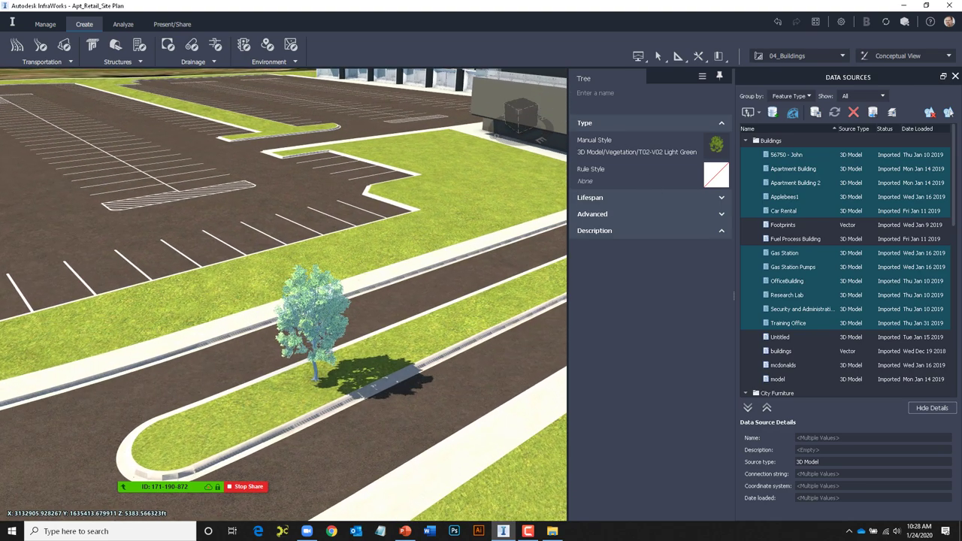
left_click(312, 271)
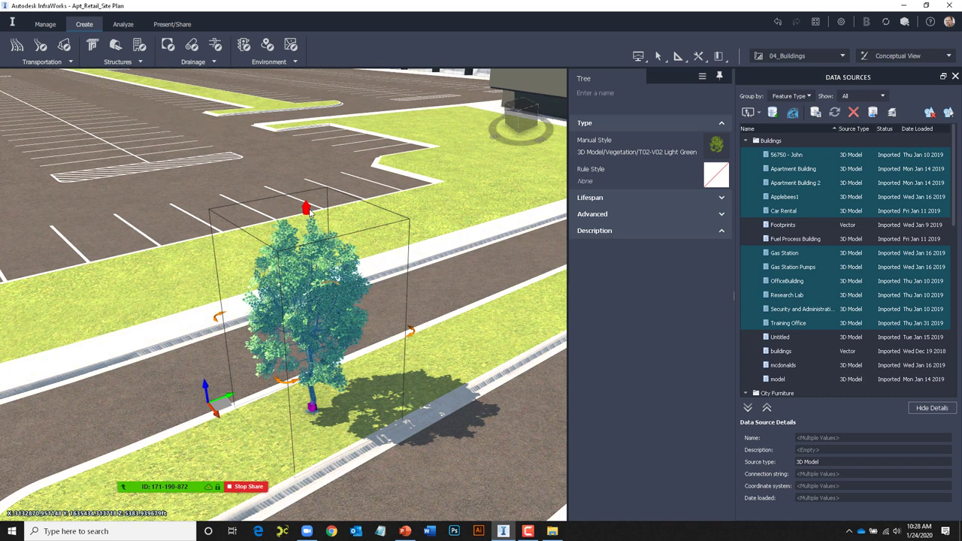
left_click_drag(304, 209, 305, 240)
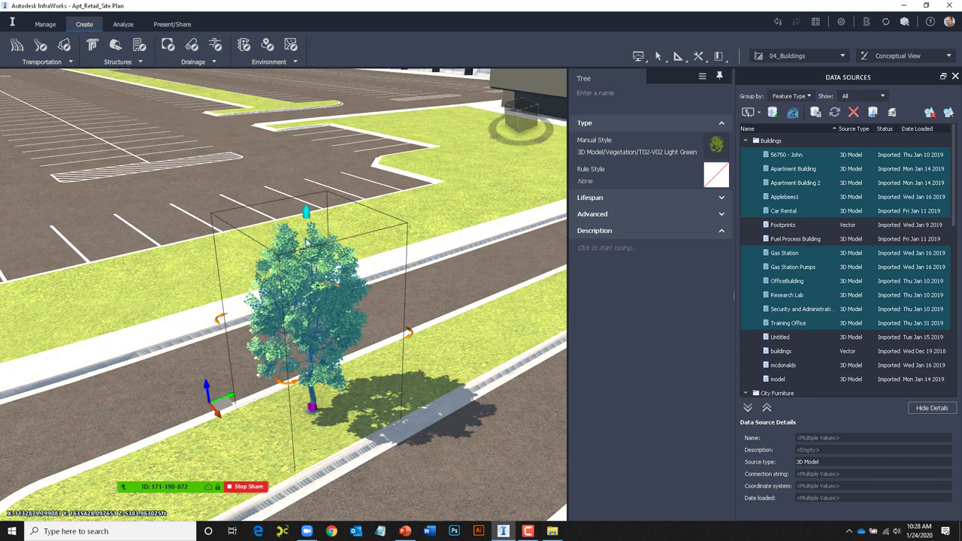
left_click(449, 284)
Start a row of trees, filtering draw styles by "veg" and choosing T02-V01 Orange & Green
scroll(454, 295, "down", 5)
scroll(469, 304, "up", 3)
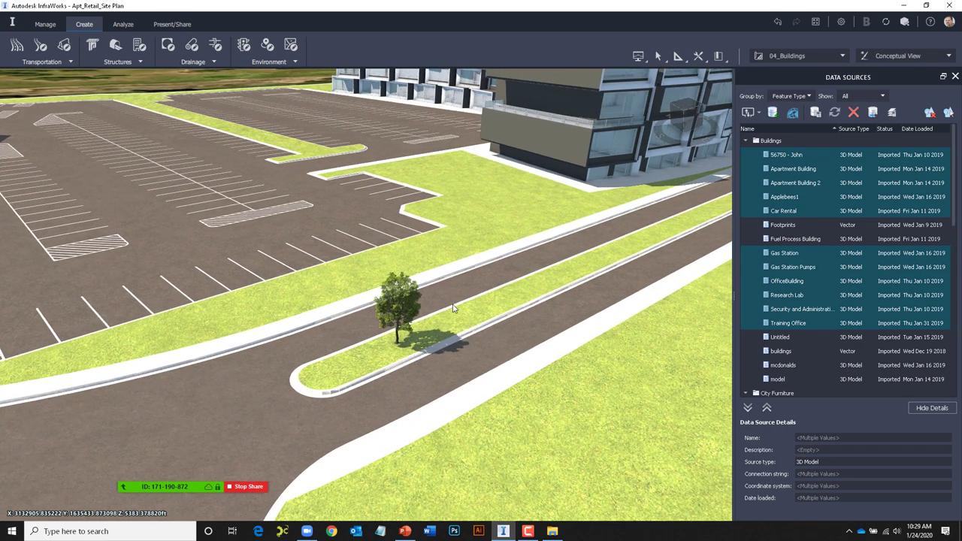
scroll(467, 313, "up", 1)
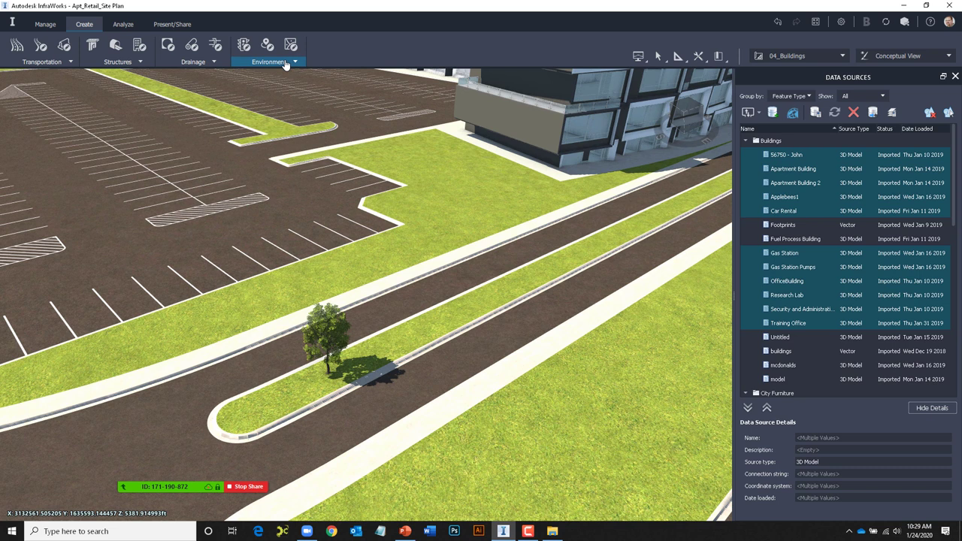
left_click(268, 62)
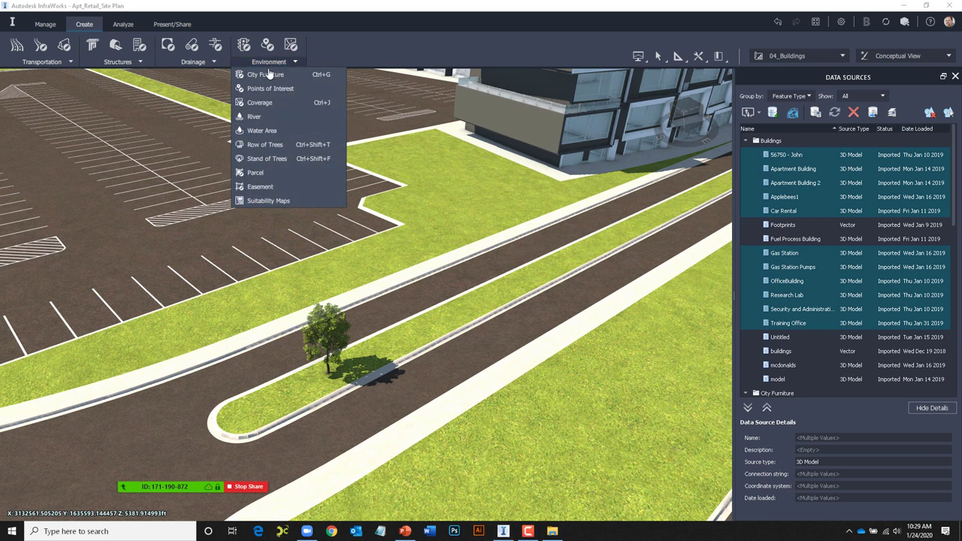
left_click(265, 148)
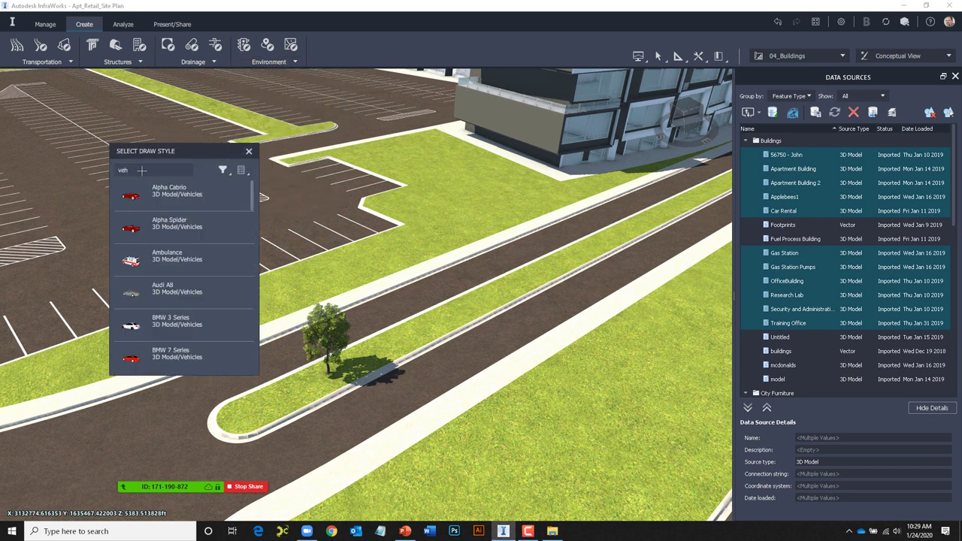
type("veg")
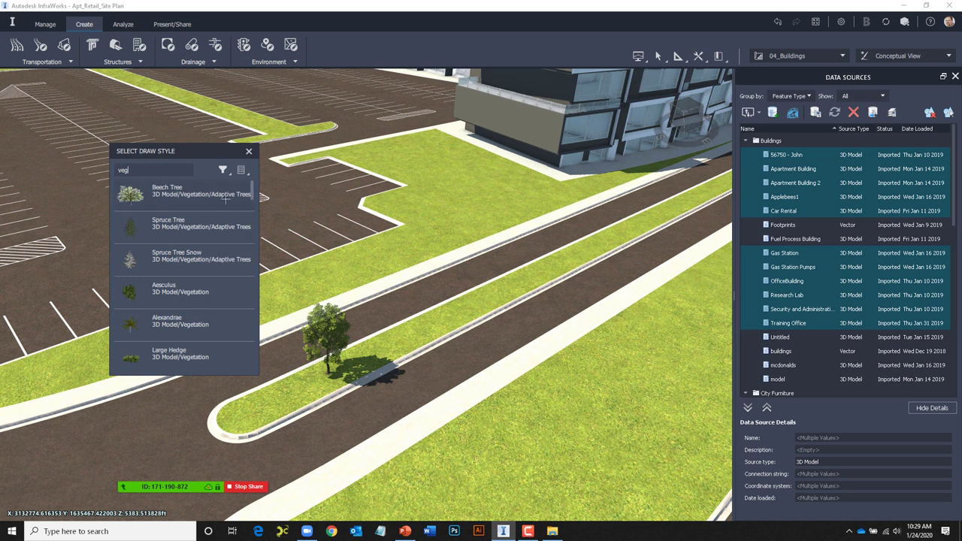
left_click_drag(258, 194, 243, 272)
left_click(199, 245)
Draw the tree row about 133 ft long through the grass strip between the road and parking lot, starting near the apartment building
left_click(508, 197)
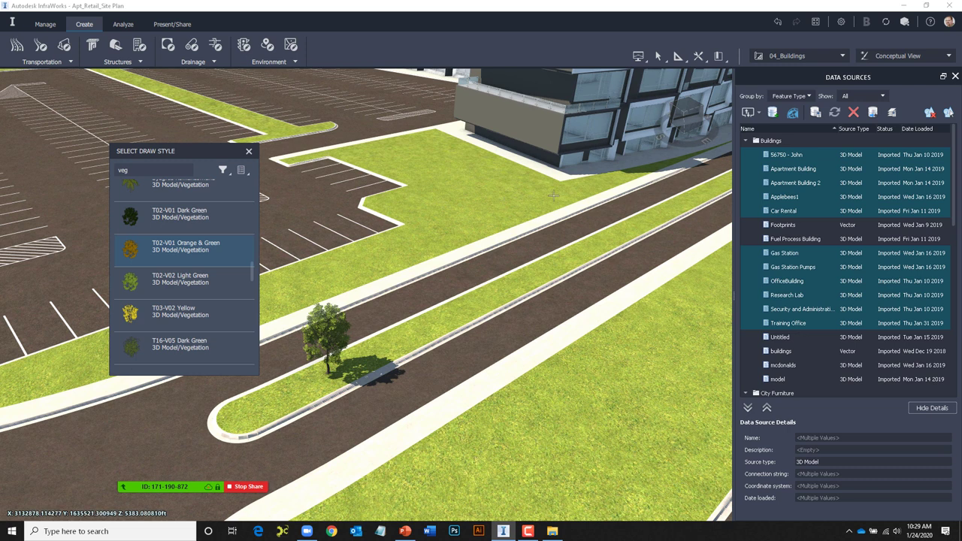
left_click(405, 254)
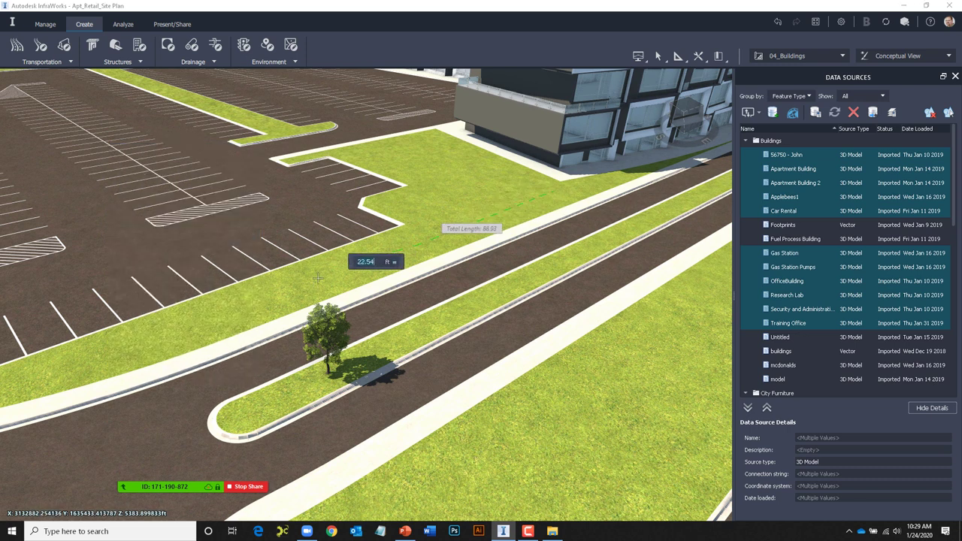
left_click(279, 302)
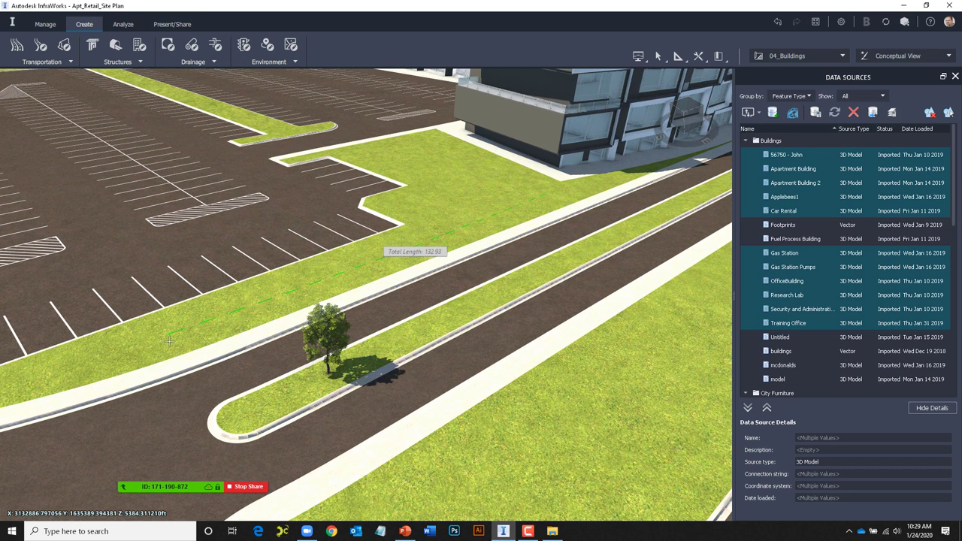
double_click(169, 340)
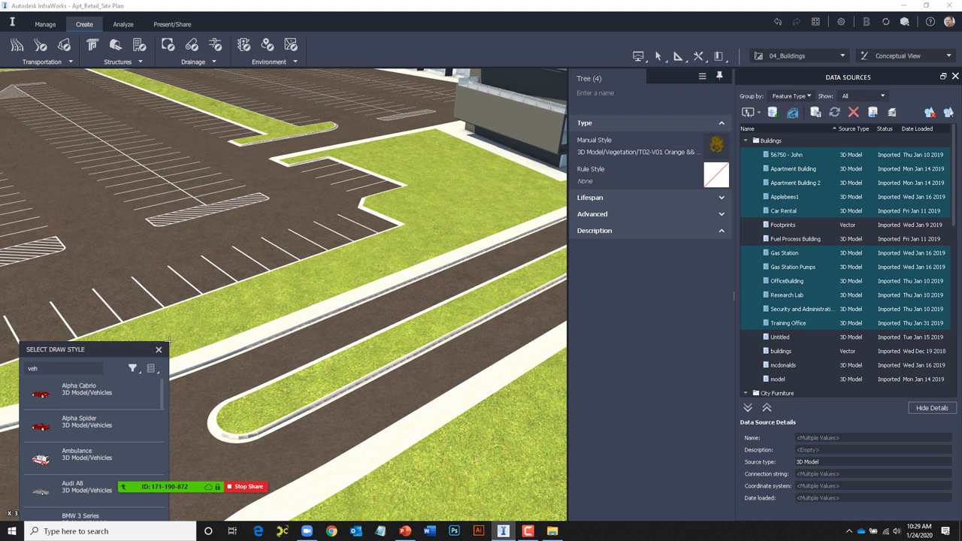
middle_click_drag(169, 339, 470, 230)
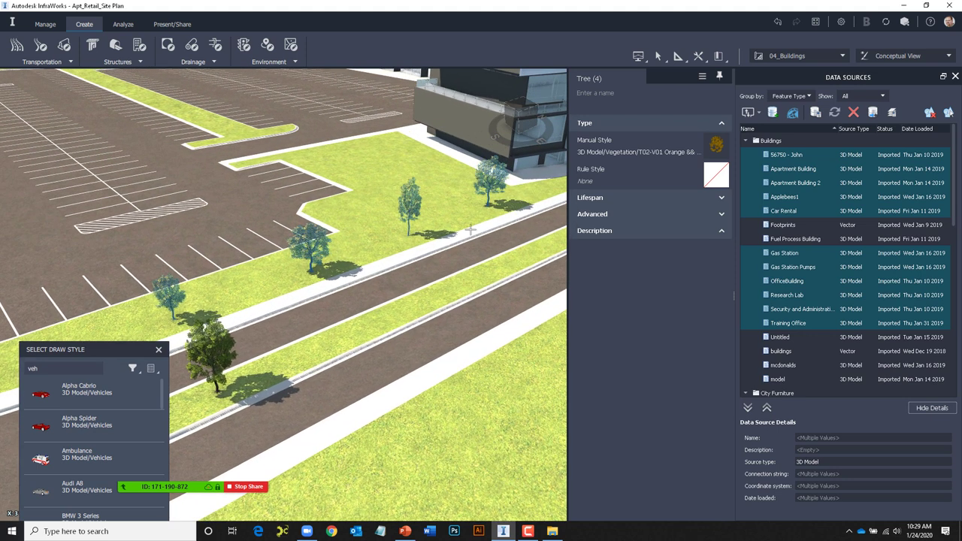
Increase the density of the new tree row and deselect it
left_click(386, 253)
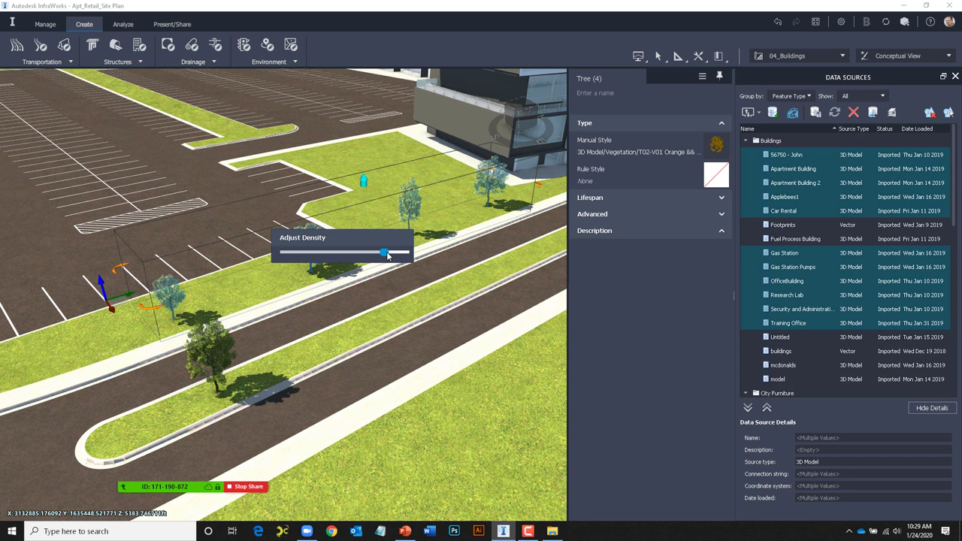
left_click_drag(399, 255, 395, 254)
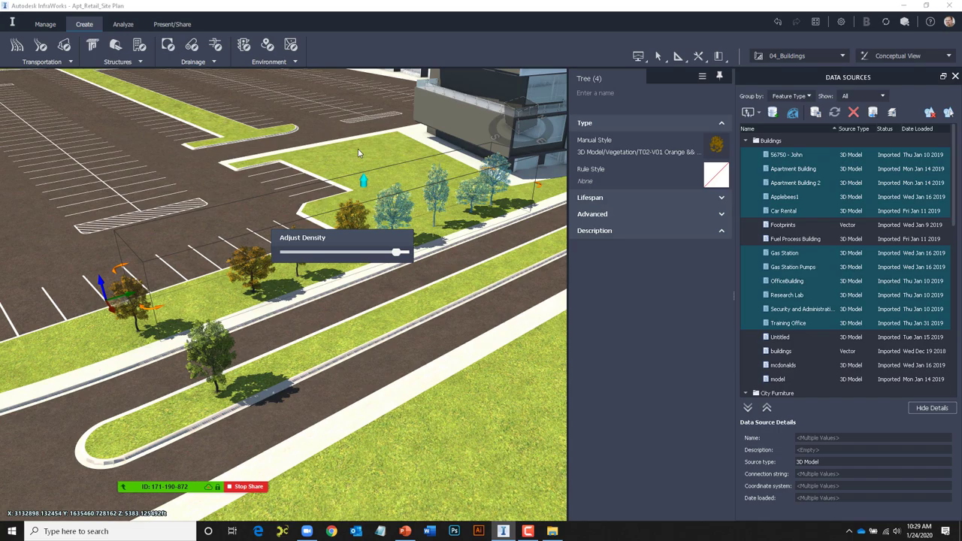
left_click(319, 154)
Inspect the tree row by selecting one of its trees, selecting the entire row, and clearing the selection
middle_click_drag(320, 154, 257, 235)
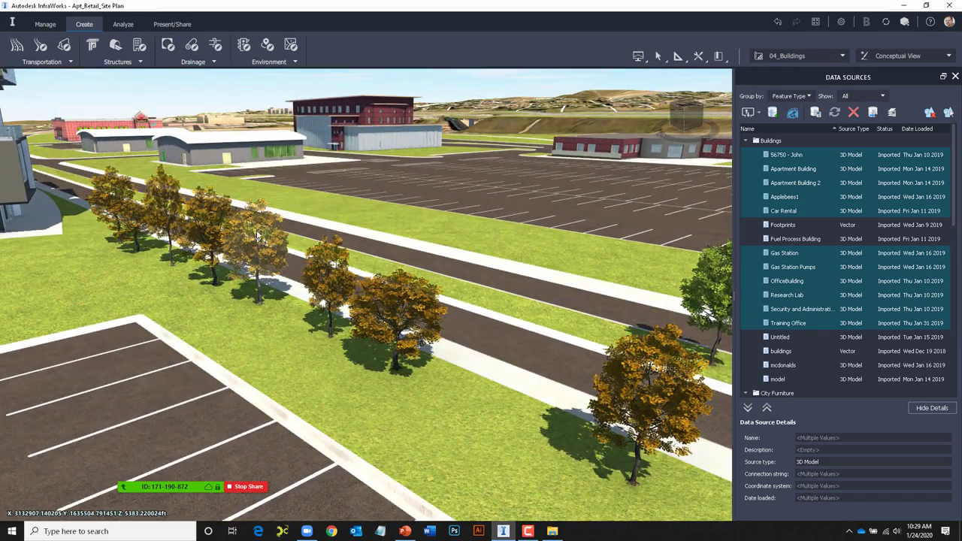
left_click(258, 235)
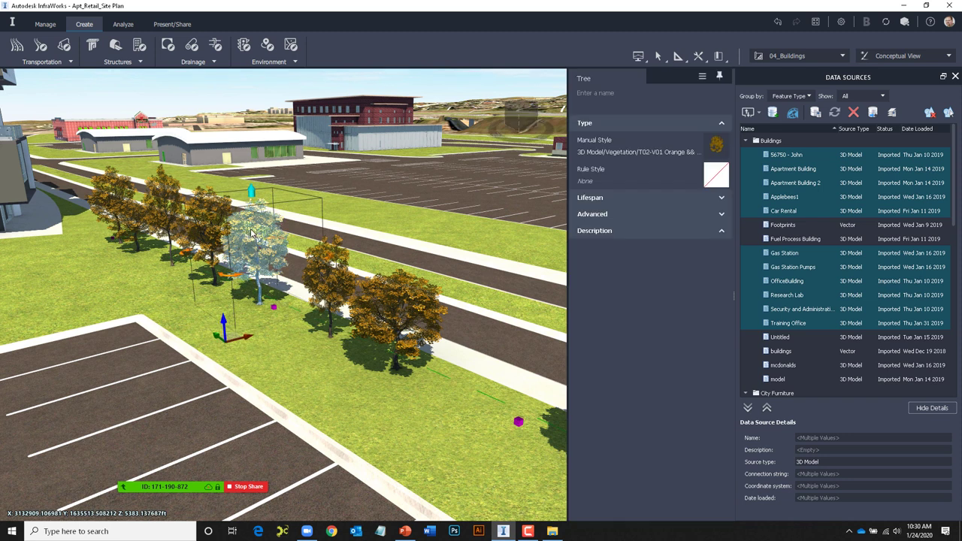
double_click(251, 234)
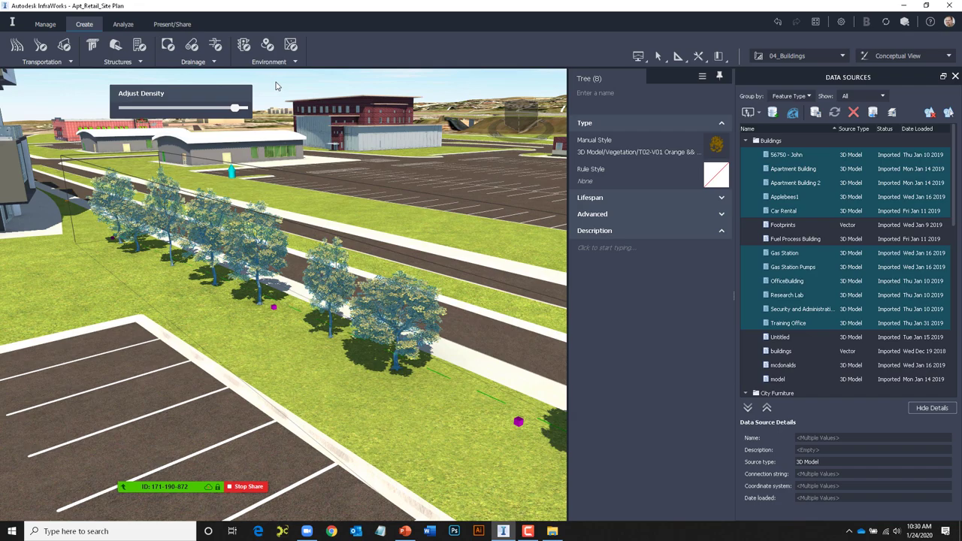
key("Escape")
Place a BMW 7 Series car as city furniture in a parking stall beside the tree row
scroll(317, 232, "down", 3)
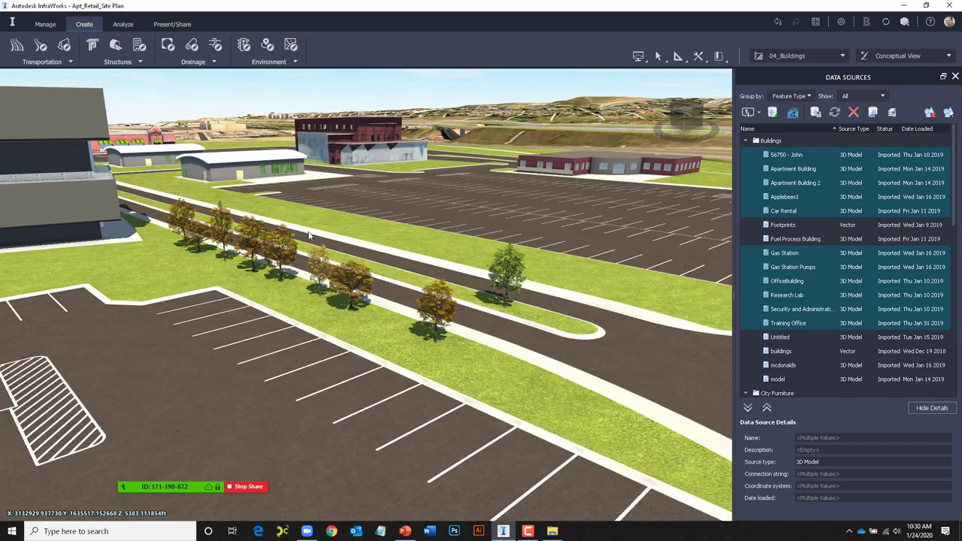
scroll(281, 367, "up", 2)
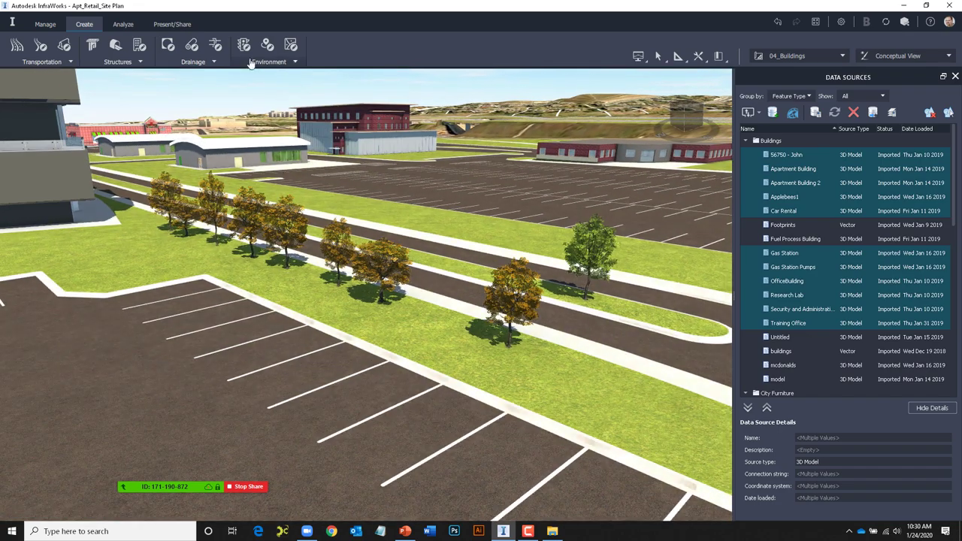
left_click(244, 46)
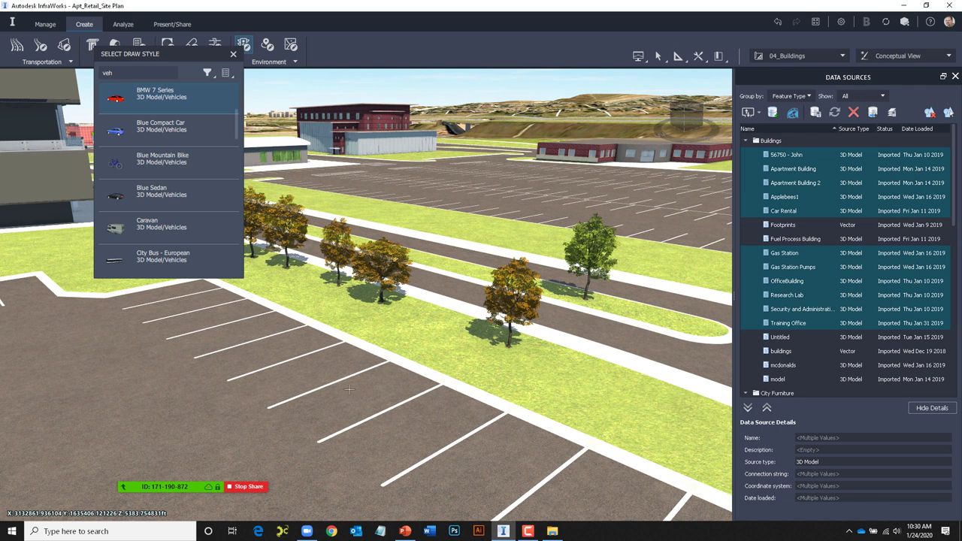
left_click(381, 363)
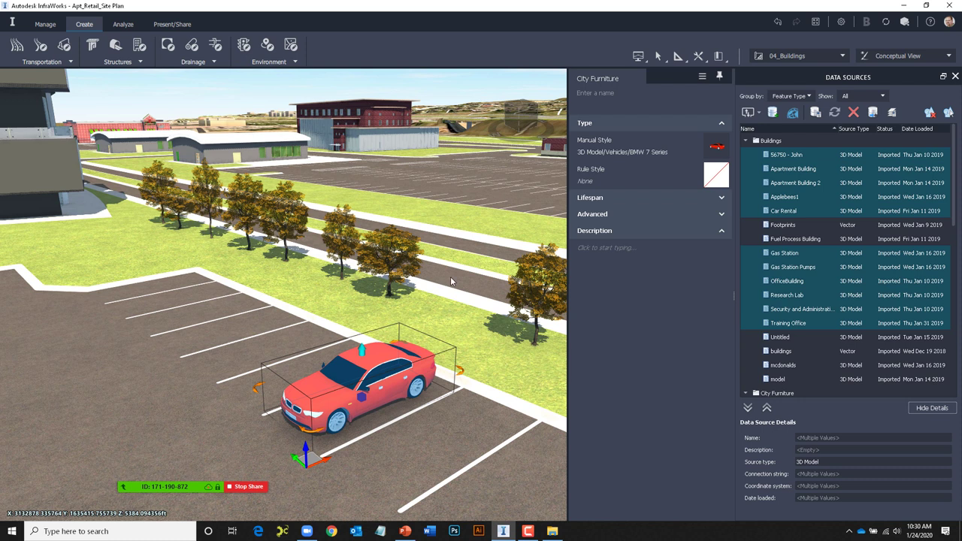
left_click(443, 87)
Switch the model to the 06_ProposedSitePlan proposal
middle_click_drag(505, 170, 493, 217)
scroll(493, 216, "down", 5)
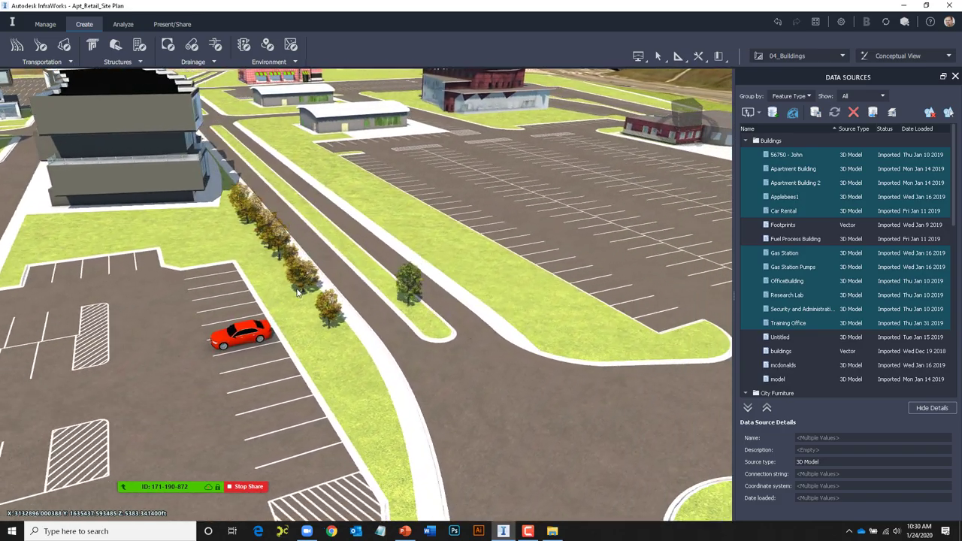
middle_click_drag(297, 293, 482, 279, "shift")
scroll(482, 279, "down", 5)
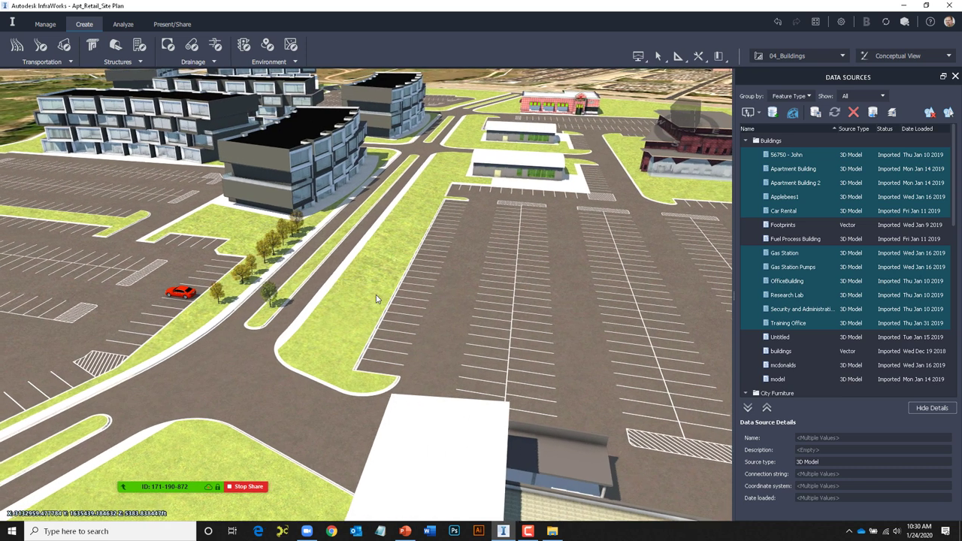
middle_click_drag(376, 299, 466, 295, "shift")
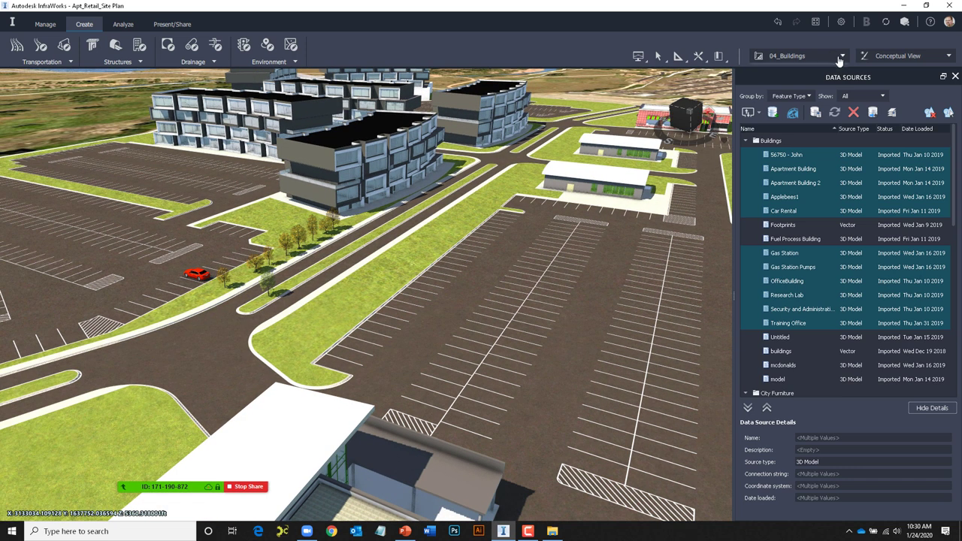
left_click(833, 63)
left_click(789, 138)
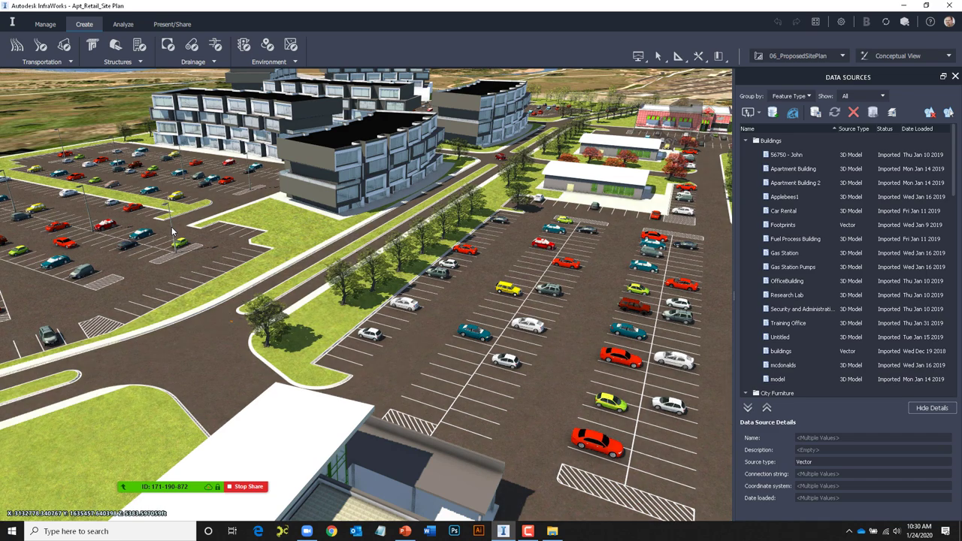
Inspect a street lamp and the parked cars around it in the apartment parking lot, and clear the selection
double_click(171, 226)
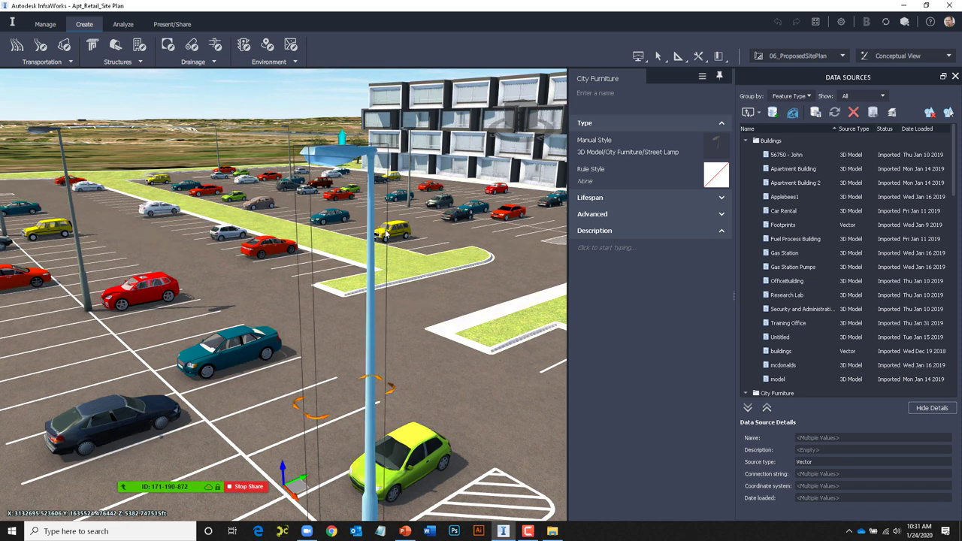
scroll(424, 253, "down", 1)
scroll(425, 253, "down", 2)
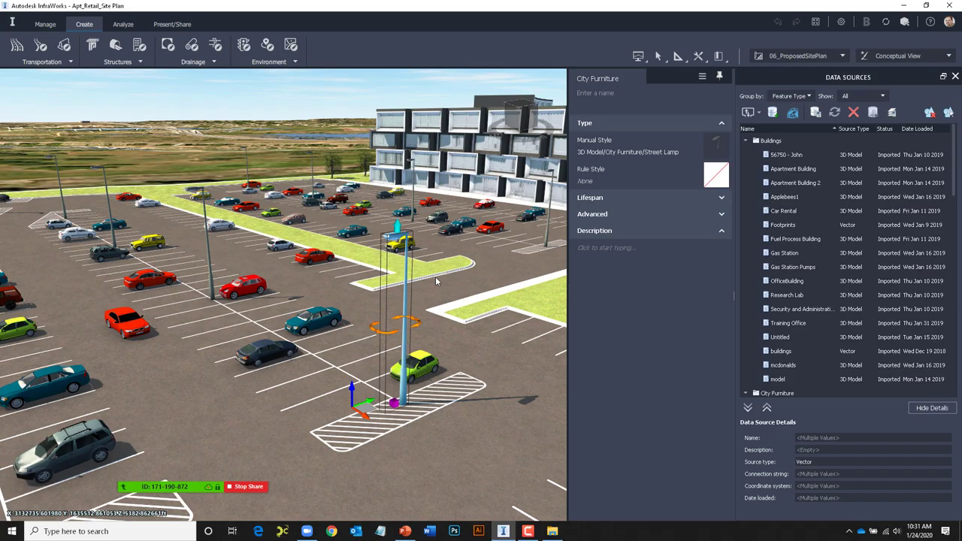
left_click(460, 314)
Open the Standards Manual link attached to the Urgent Care building, view the standards.pdf document, and close it
left_click_drag(460, 314, 533, 240)
scroll(307, 382, "up", 5)
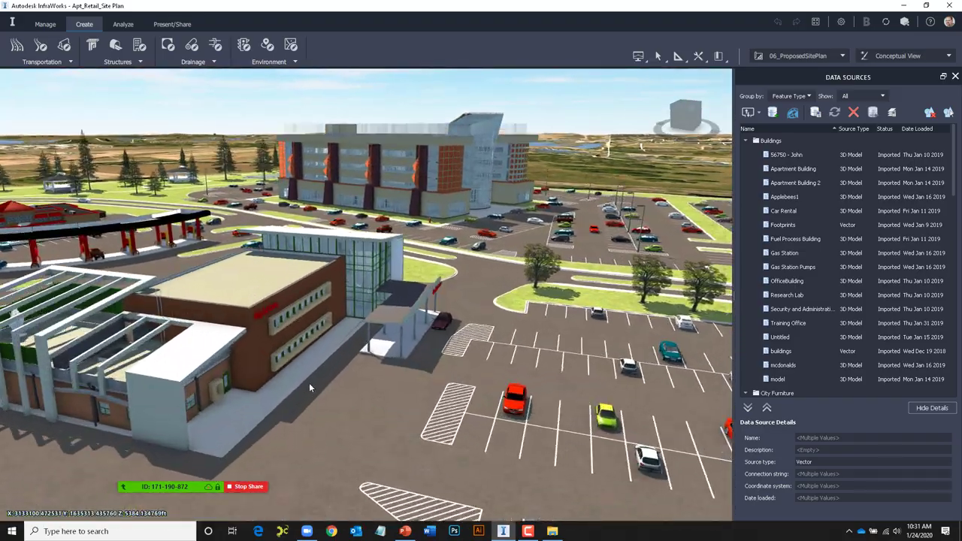
scroll(317, 389, "up", 5)
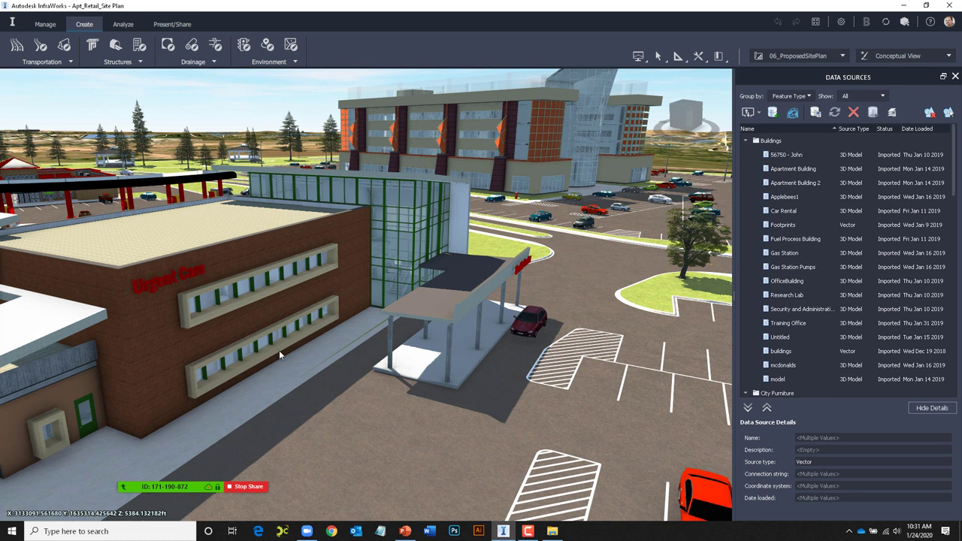
mouse_move(215, 263)
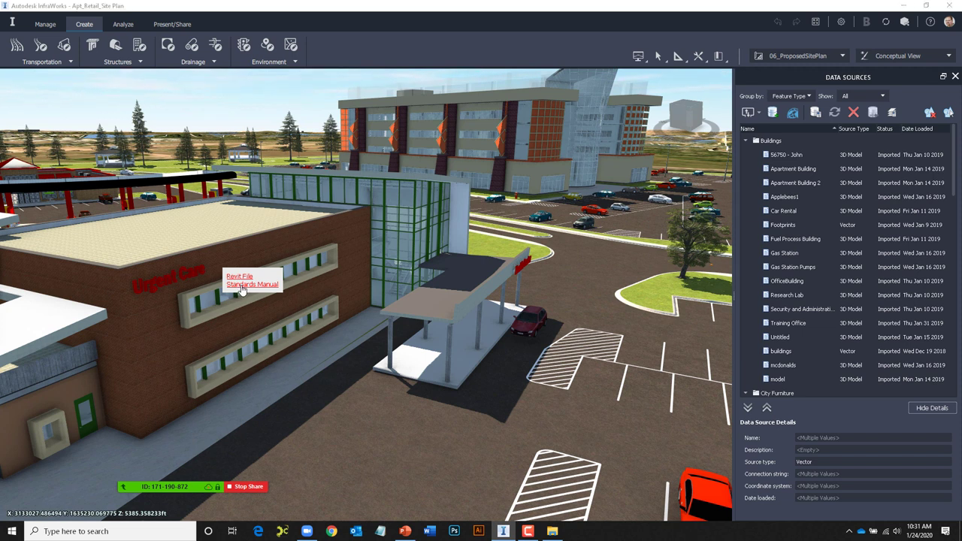
left_click(242, 286)
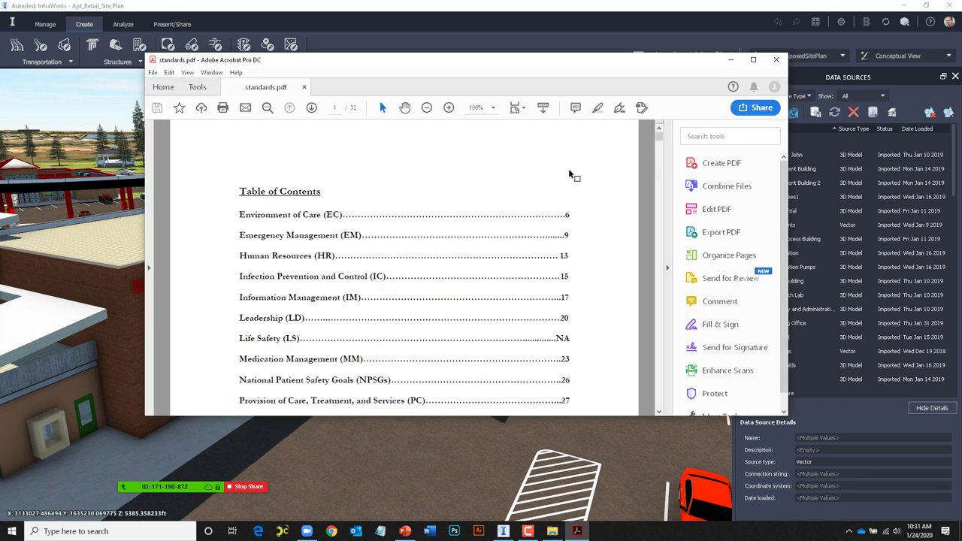
mouse_move(660, 137)
left_mouse_down()
mouse_move(660, 165)
mouse_move(660, 134)
left_mouse_up()
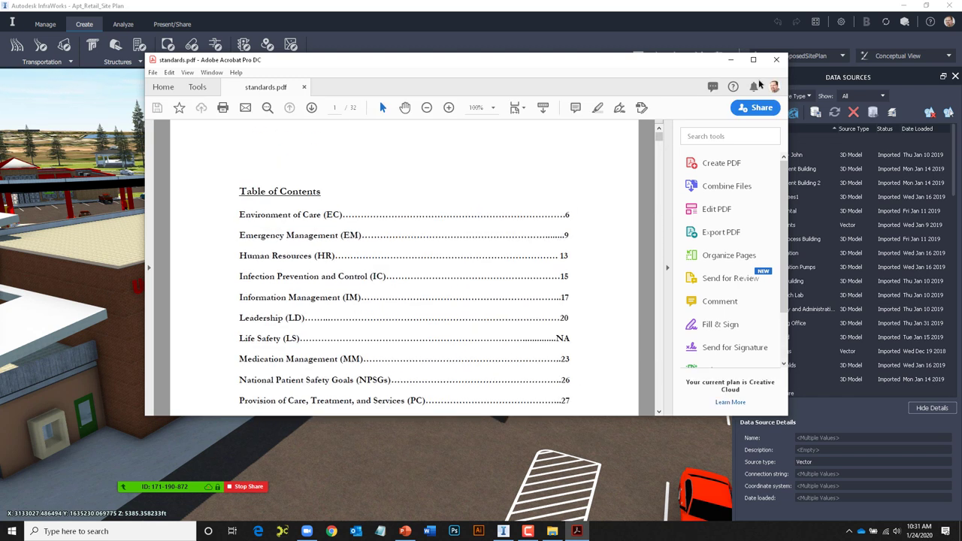
left_click(776, 59)
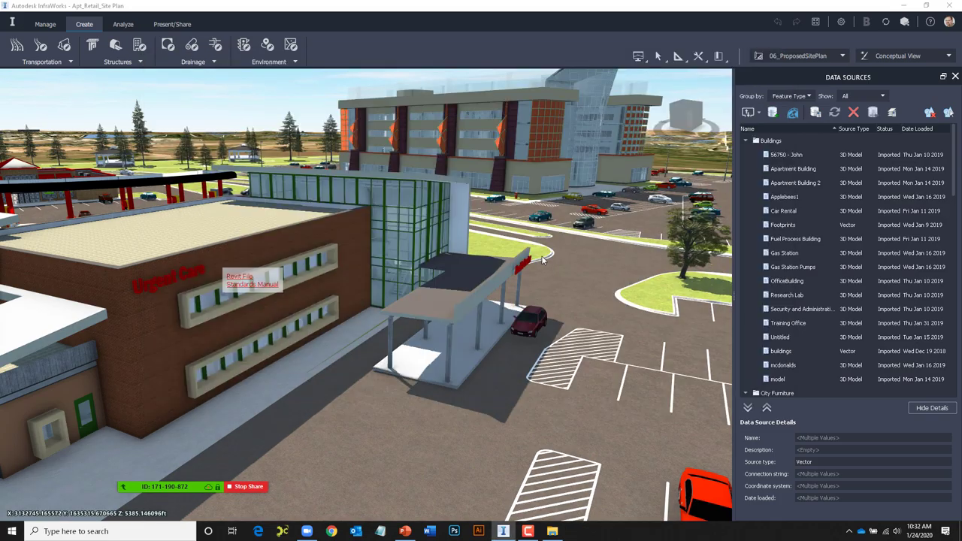
Switch the model to Engineering View and look below the road surface at the underground utility pipes
middle_click_drag(548, 265, 662, 328, "shift")
middle_click_drag(400, 354, 493, 316, "shift")
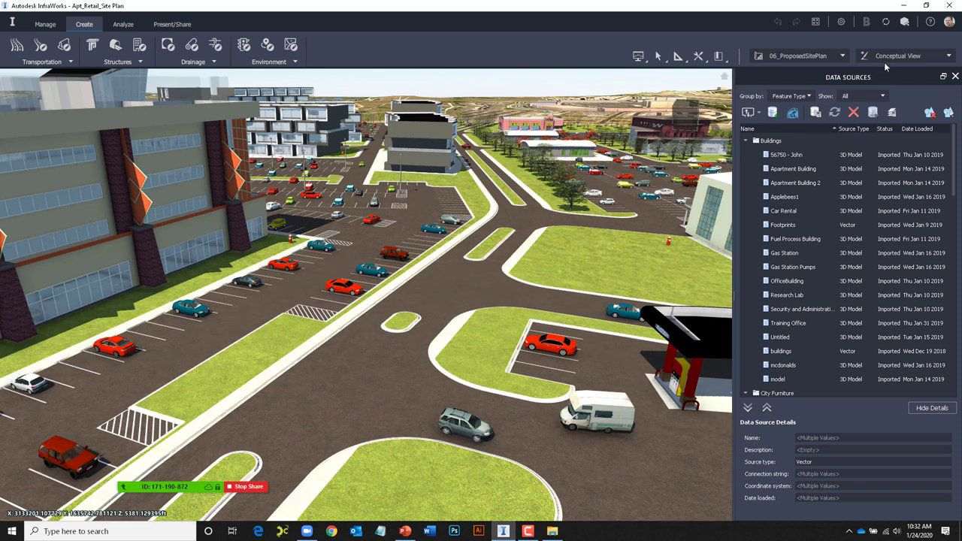
left_click(950, 58)
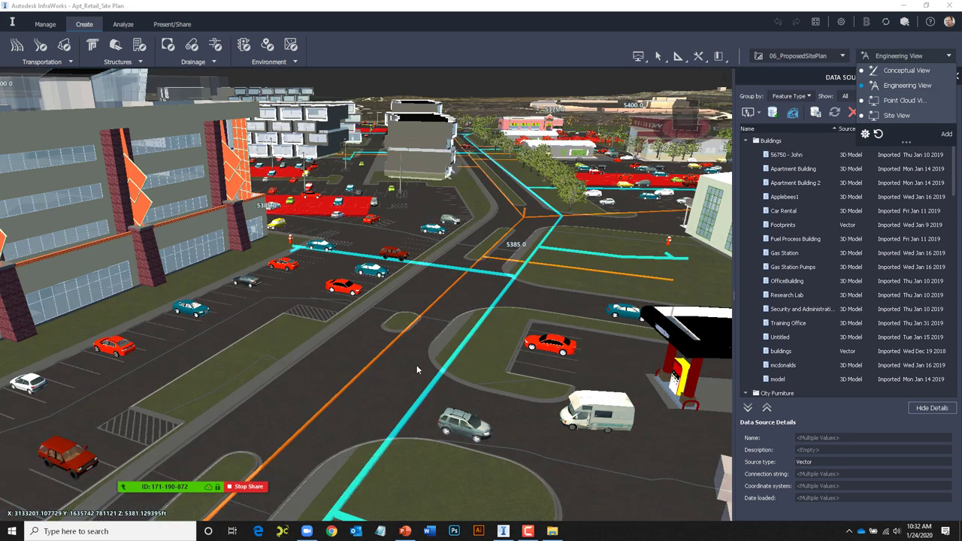
scroll(416, 364, "up", 3)
middle_click_drag(415, 366, 367, 359)
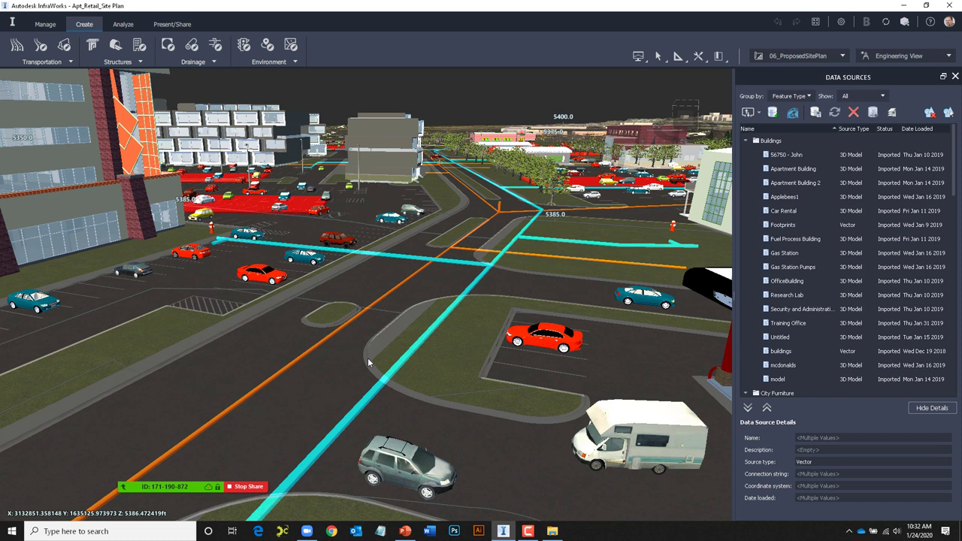
middle_click_drag(368, 358, 380, 319, "shift")
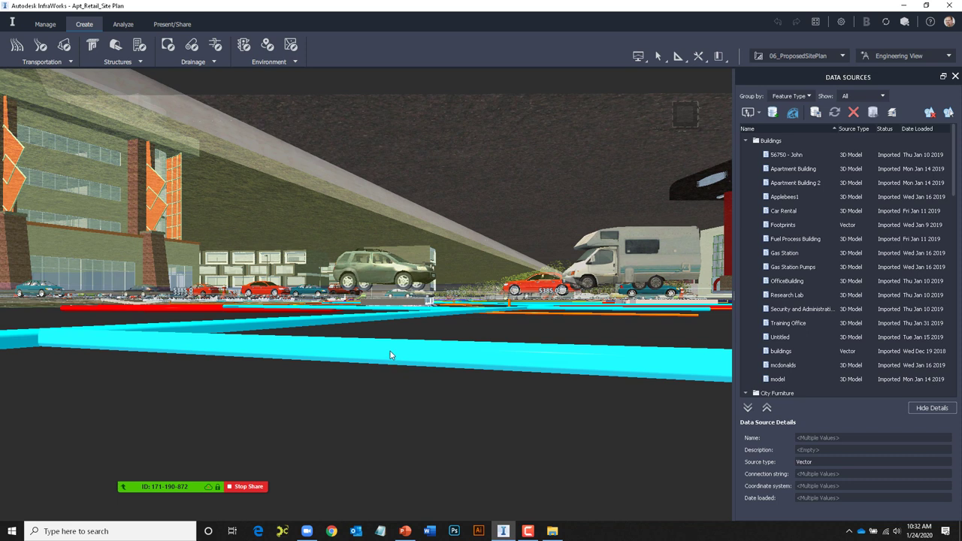
Inspect the properties of the light blue pipeline under the road, including its elevation offset and ArcGIS attributes, and clear the selection
left_click(390, 351)
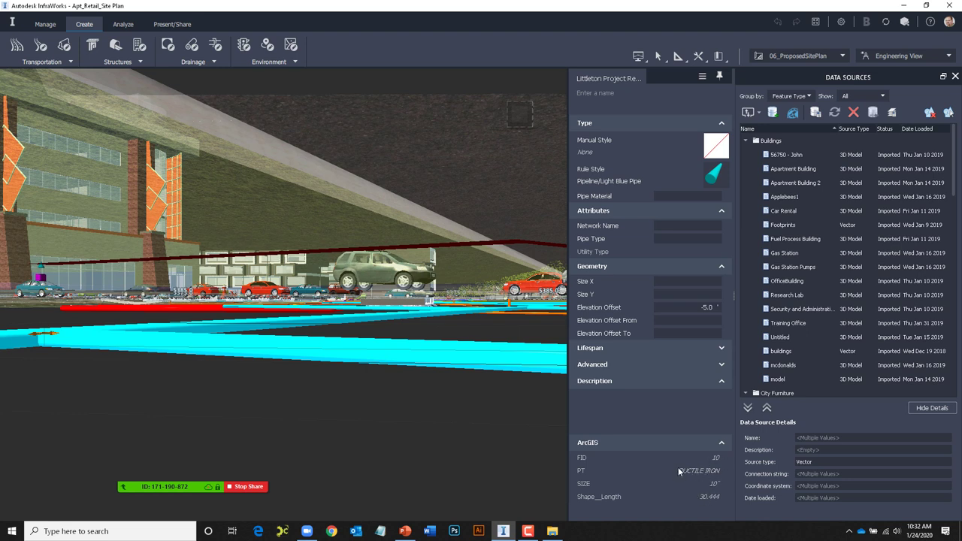
left_click(475, 428)
scroll(466, 423, "down", 5)
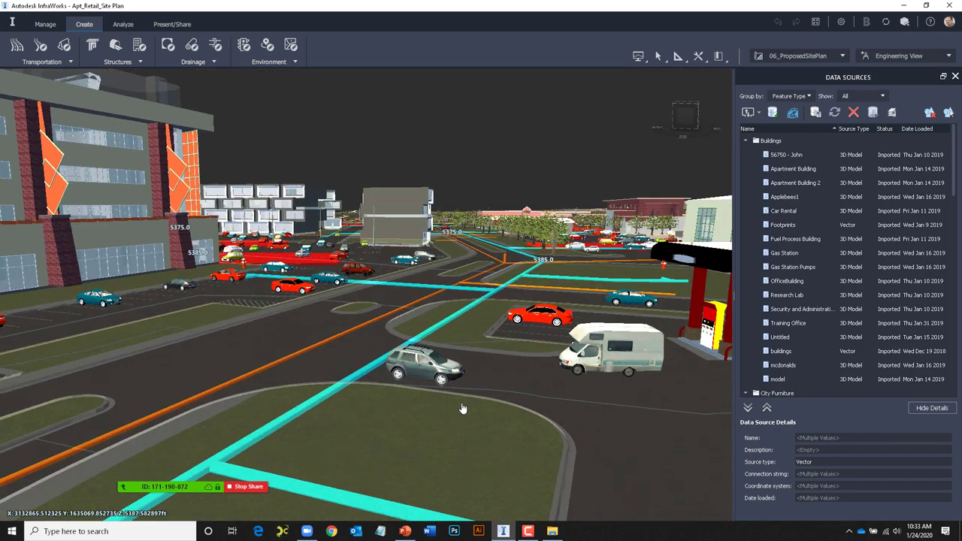
Return the model to Conceptual View over the road and parking area
middle_click_drag(462, 408, 466, 297)
left_click(948, 56)
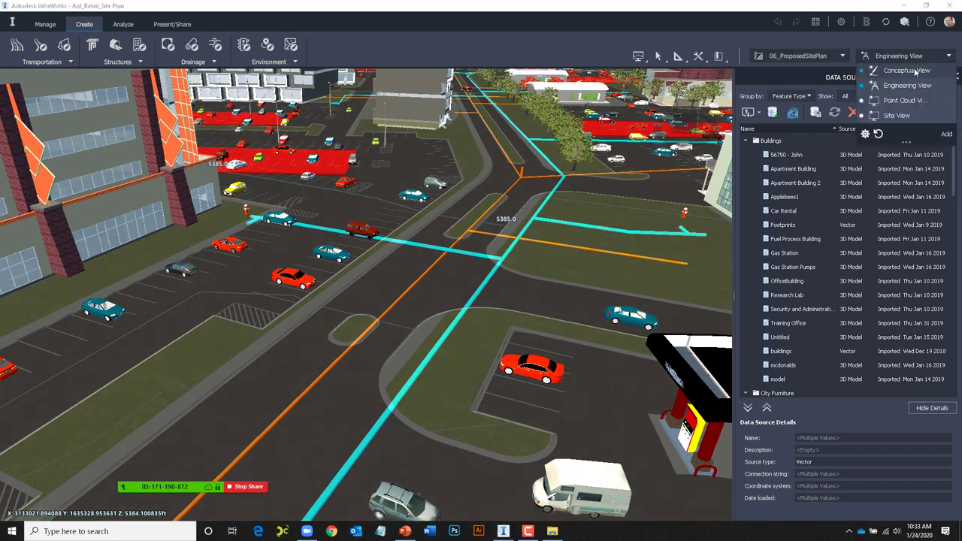
left_click(906, 70)
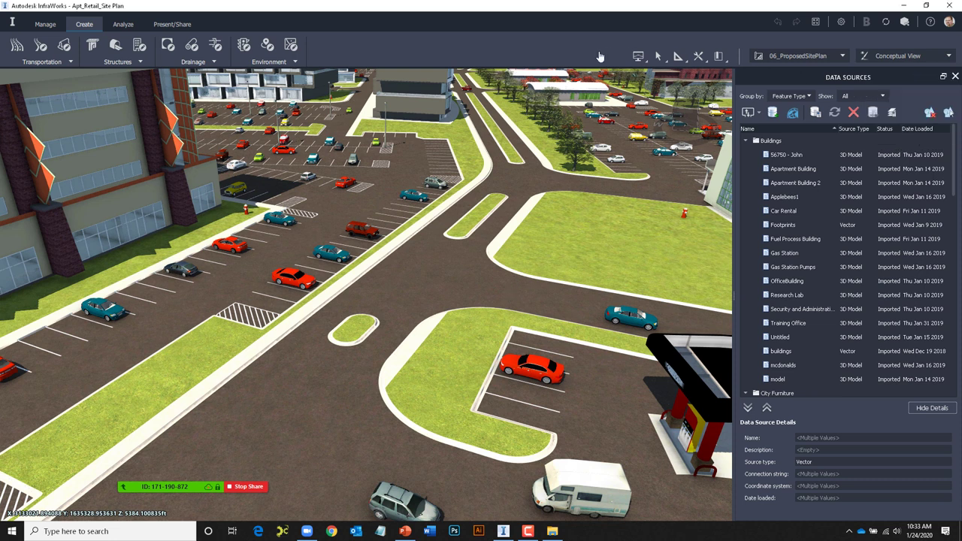
Close the Data Sources list and frame the whole proposed site from above
scroll(569, 251, "down", 3)
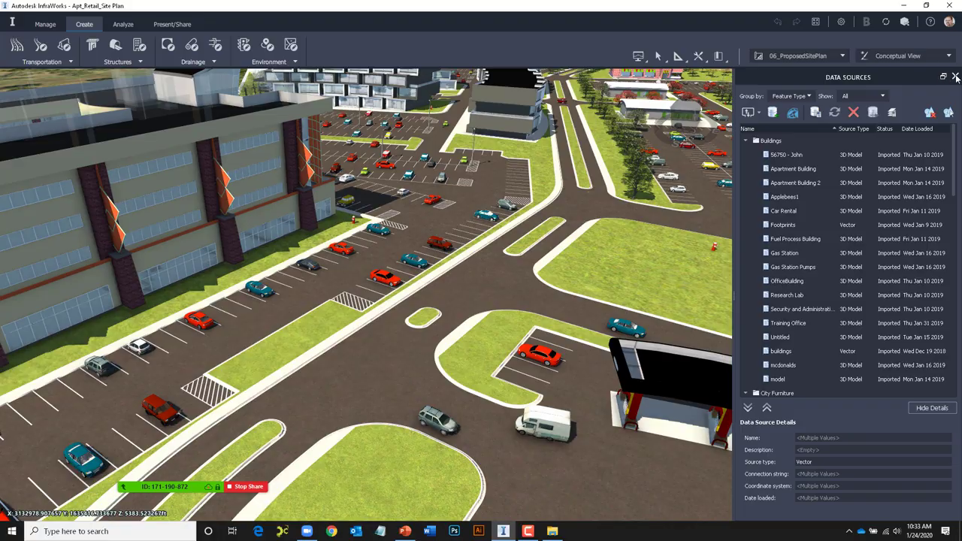
left_click(955, 77)
scroll(562, 272, "down", 4)
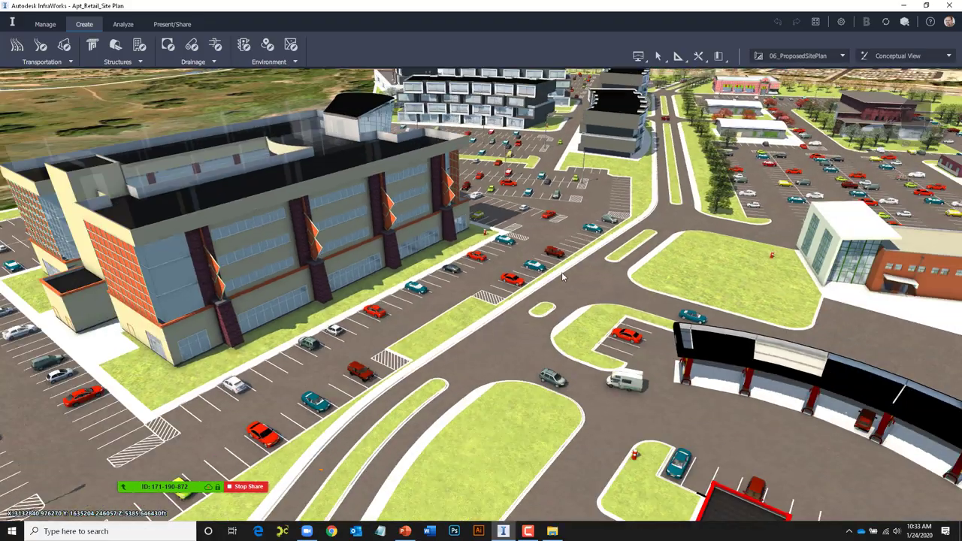
scroll(563, 282, "down", 5)
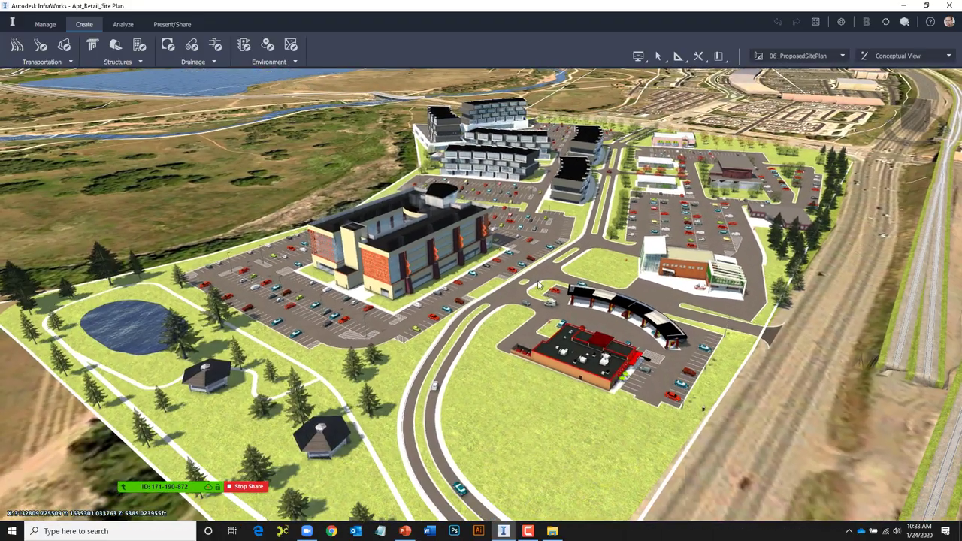
scroll(568, 300, "up", 2)
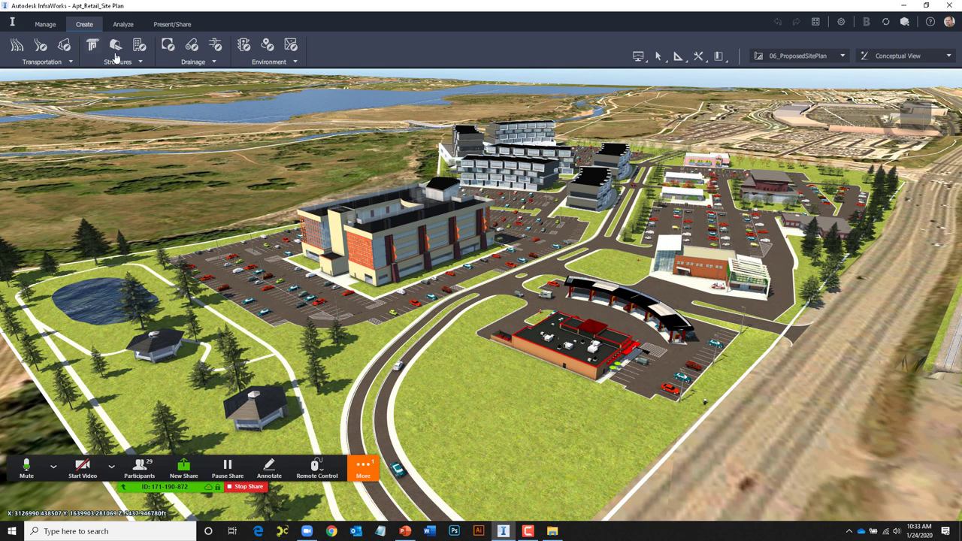
Set the Sun & Sky time of day to 13:41 and close the settings
left_click(46, 25)
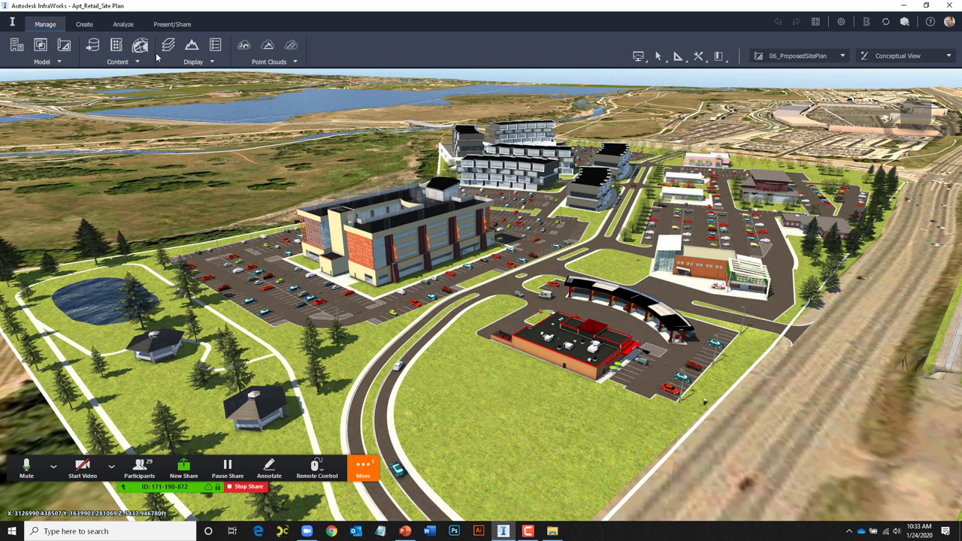
left_click(197, 65)
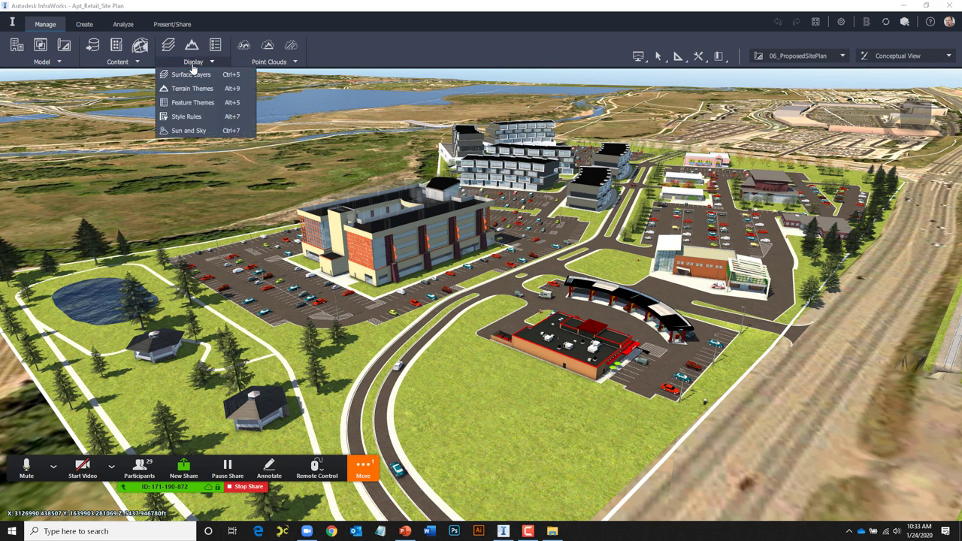
left_click(189, 129)
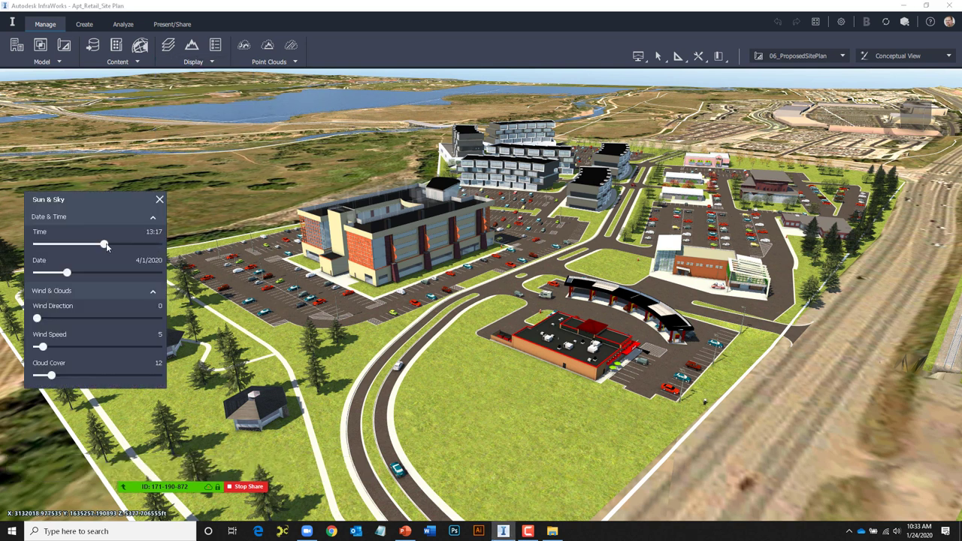
mouse_move(108, 248)
left_mouse_down()
mouse_move(129, 248)
mouse_move(108, 248)
left_mouse_up()
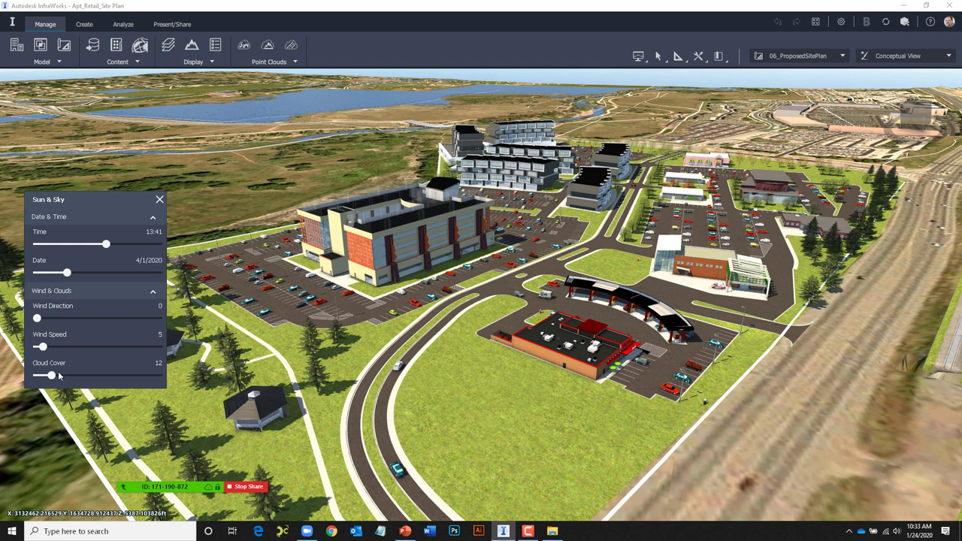
left_click(160, 200)
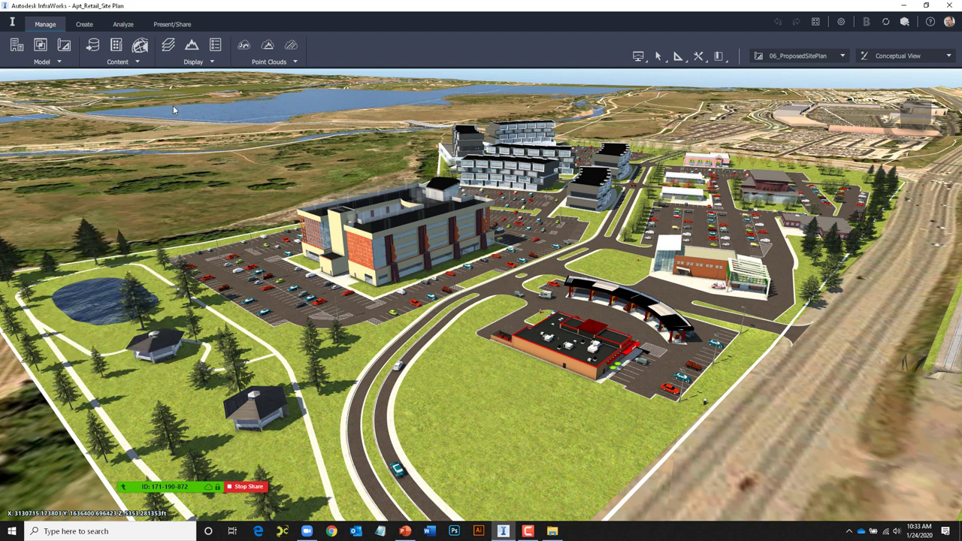
Review the camera snapshot's file name and resolution options over the site overview, and close them without saving
left_click(176, 25)
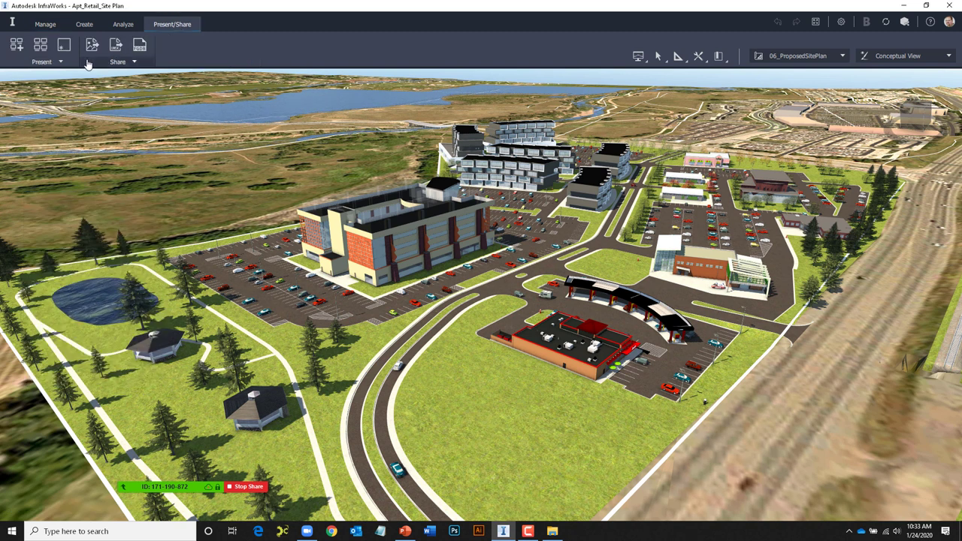
left_click(61, 63)
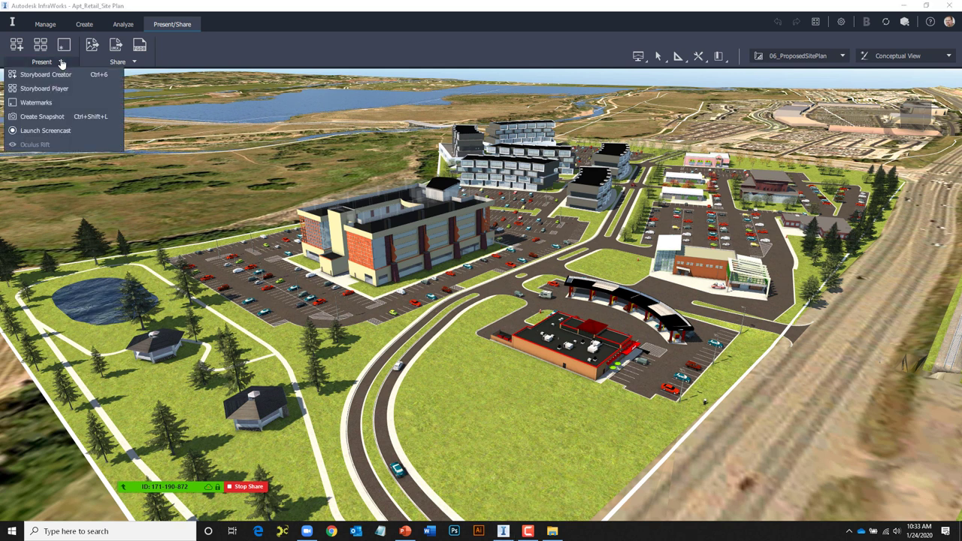
left_click(39, 119)
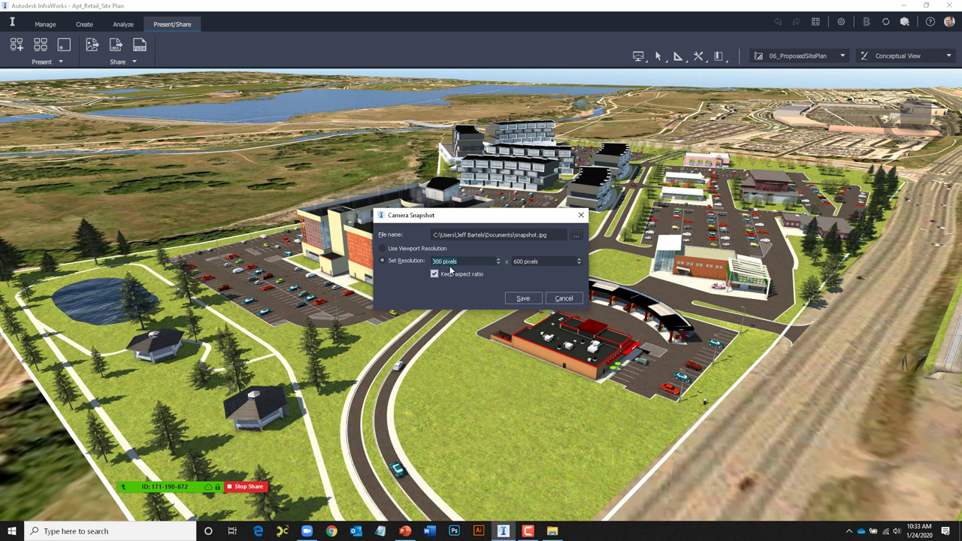
type("800")
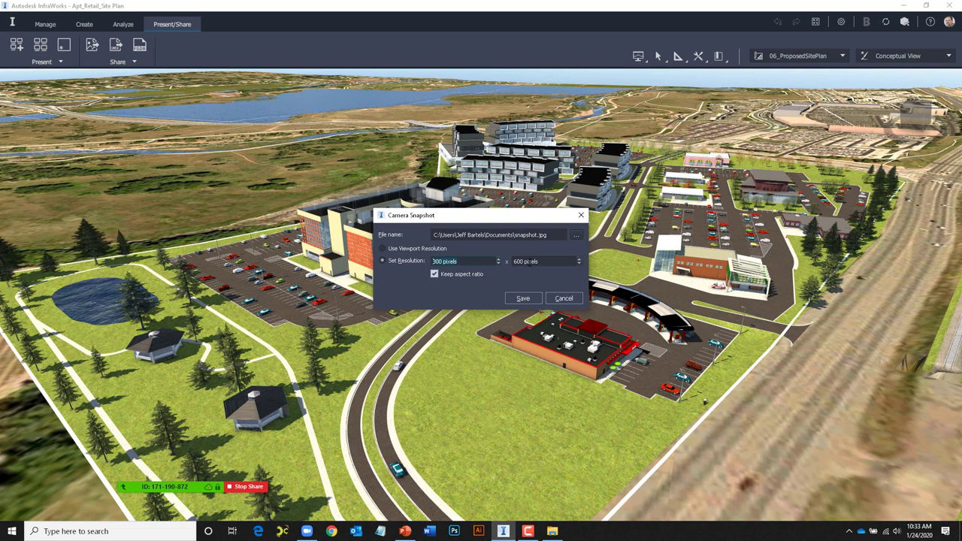
left_click_drag(505, 221, 508, 385)
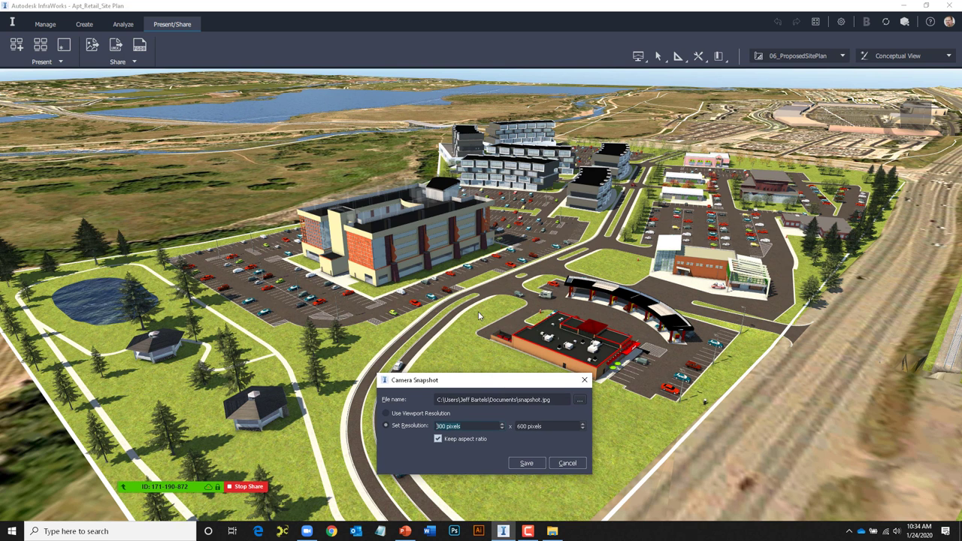
left_click(584, 382)
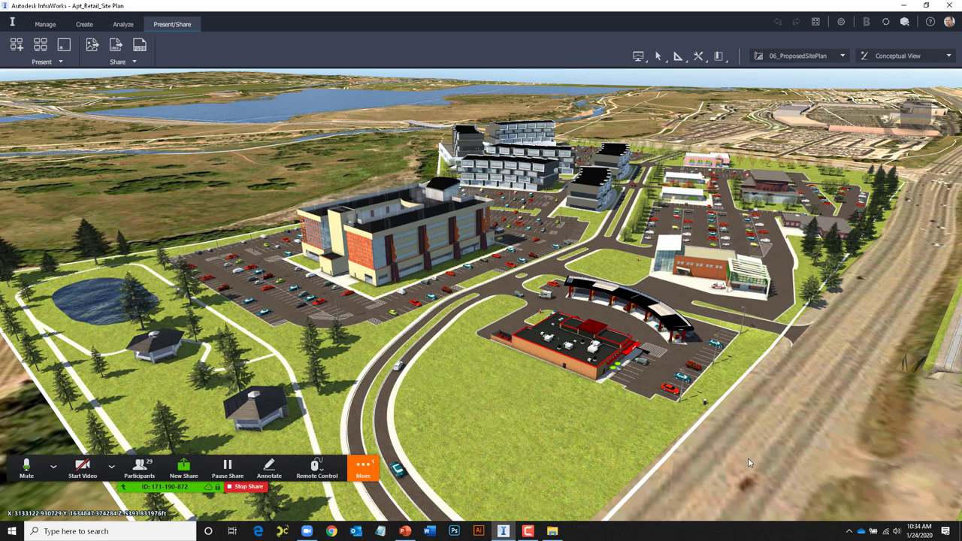
Open the Storyboard Creator and add a camera path animation starting from a wide overview of the entire site
left_click_drag(748, 458, 646, 356)
scroll(723, 391, "down", 3)
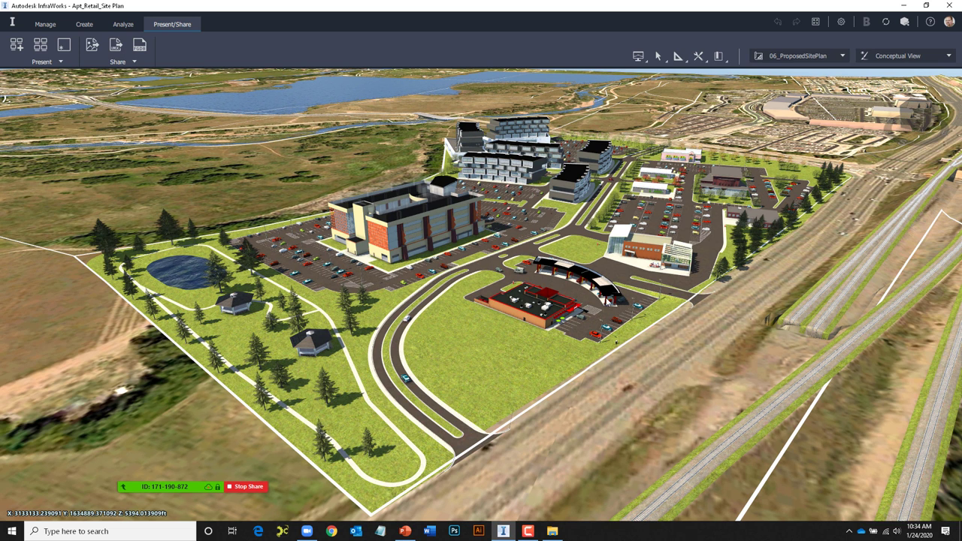
left_click(16, 45)
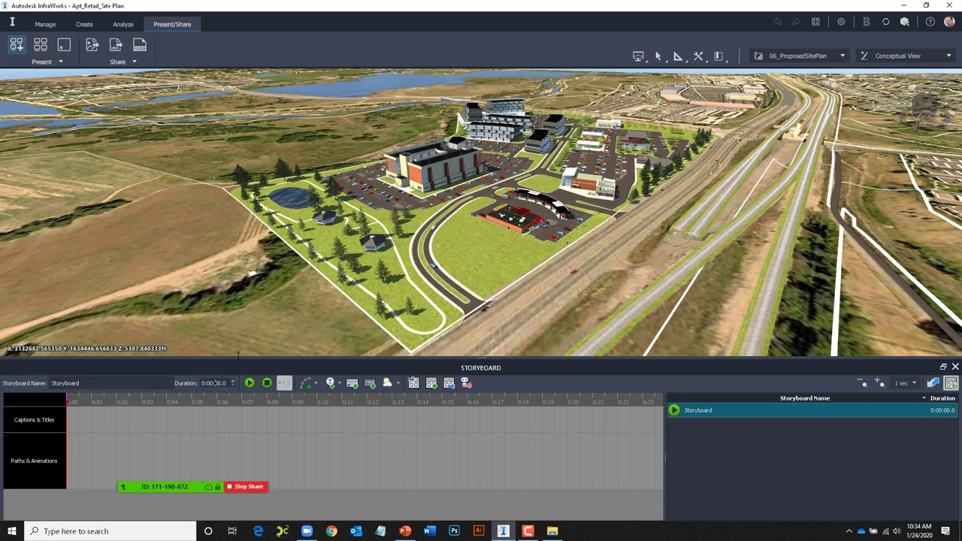
left_click(316, 385)
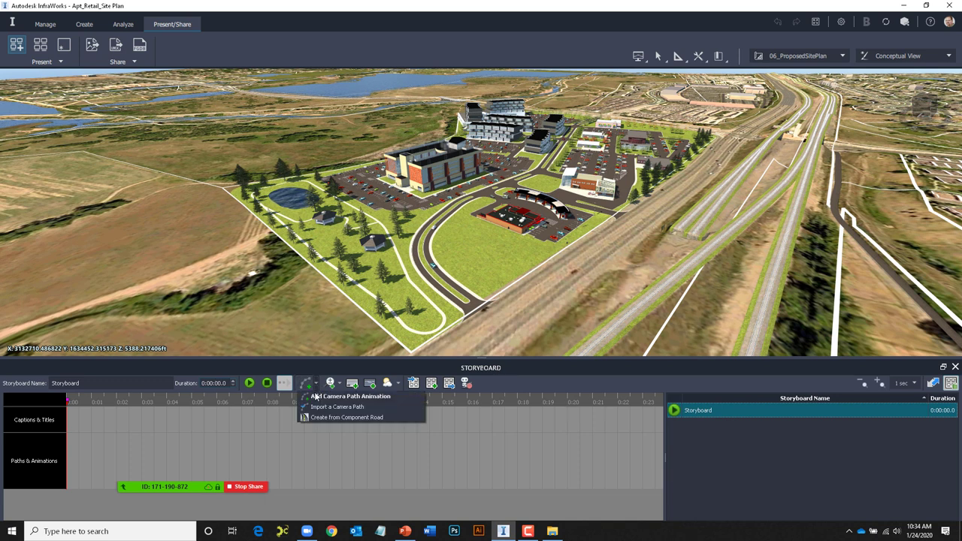
left_click(338, 397)
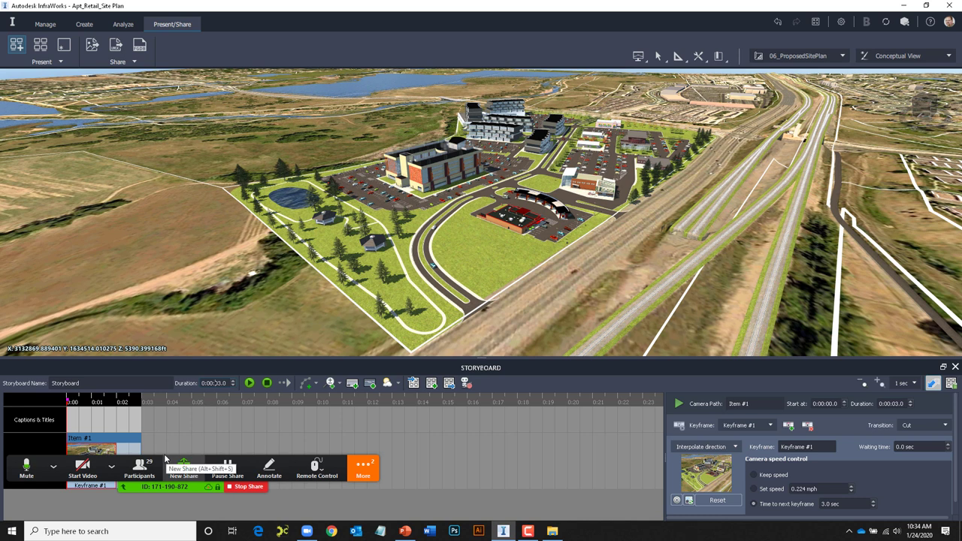
left_click_drag(163, 454, 165, 490)
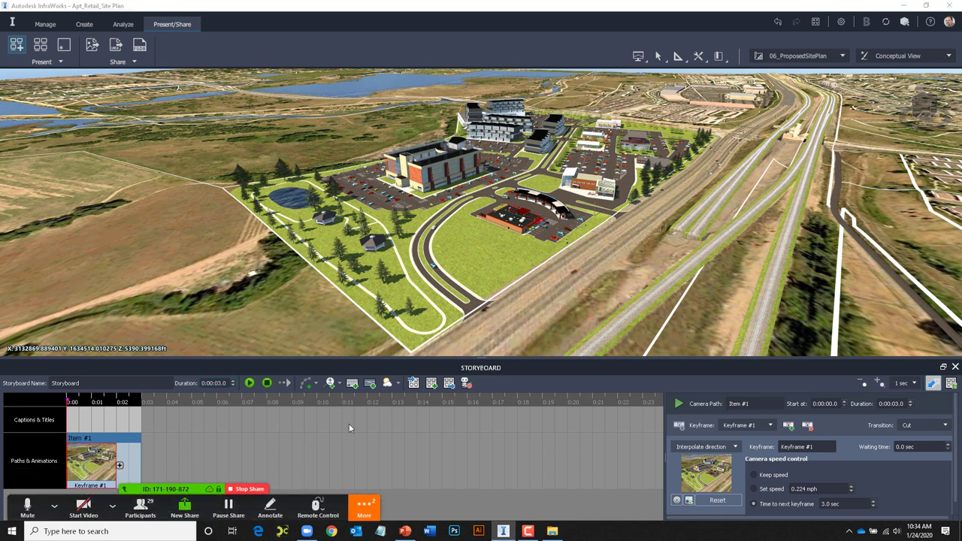
Frame a low view along the main road between the parking lot and the Urgent Care building, and add it as the path's second keyframe
left_click(315, 384)
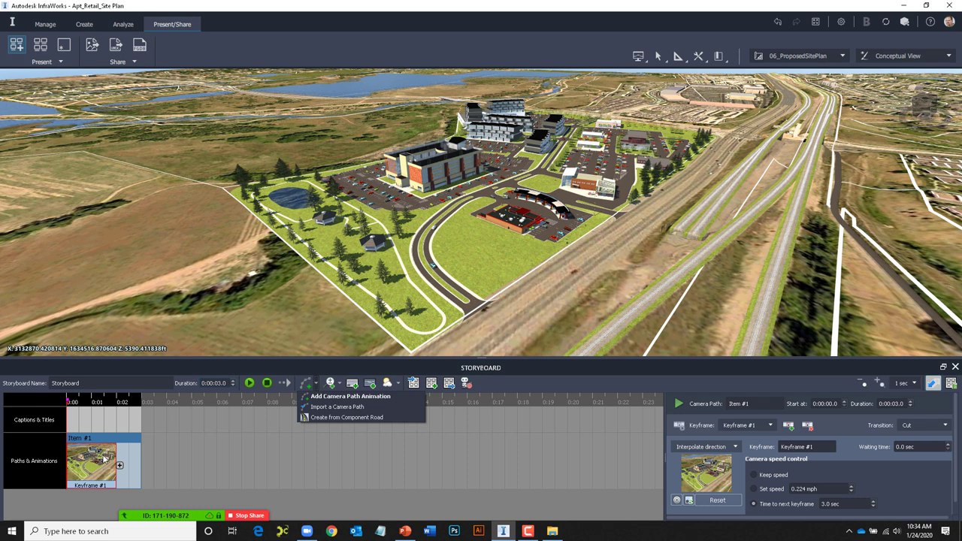
left_click(496, 192)
scroll(510, 215, "up", 6)
scroll(510, 215, "down", 4)
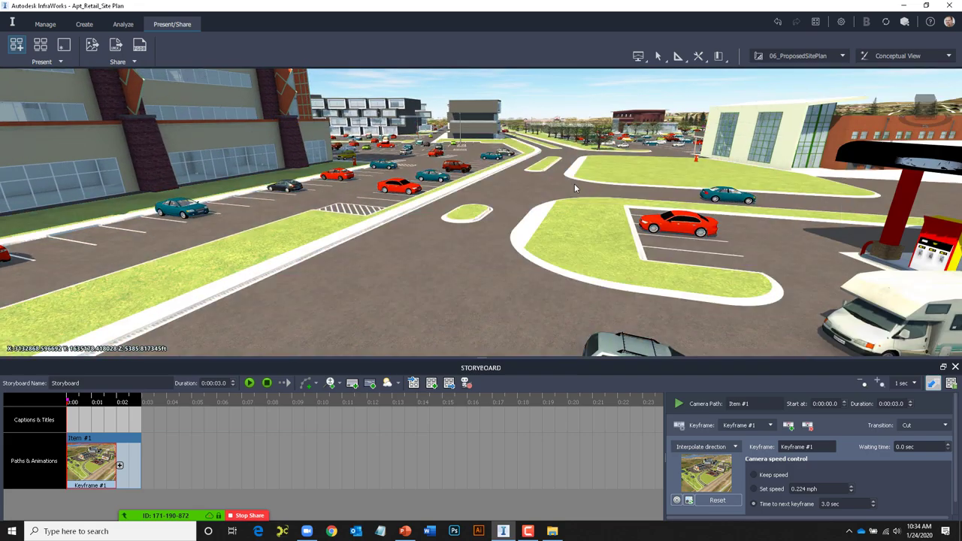
left_click(547, 194)
middle_click_drag(548, 195, 569, 177, "shift")
left_click(569, 177)
scroll(568, 177, "up", 6)
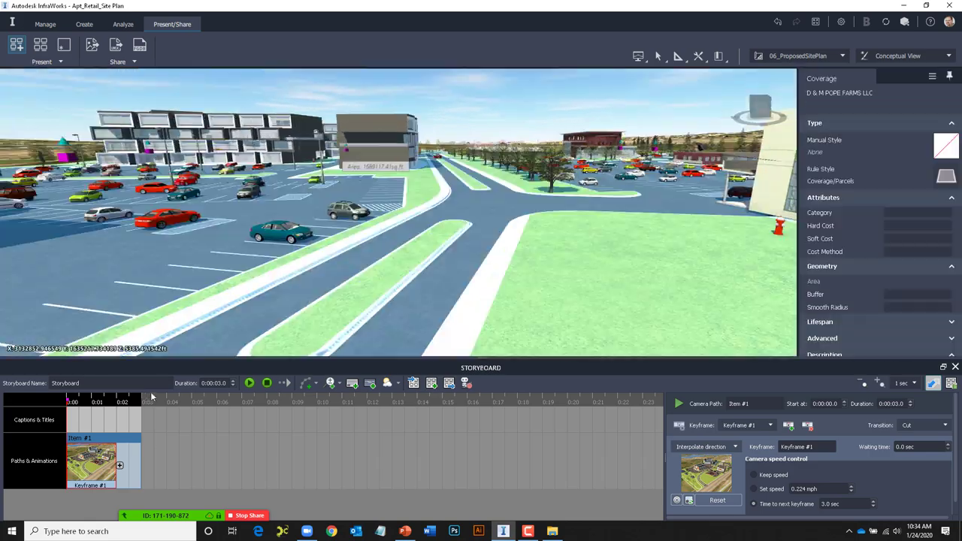
scroll(387, 261, "down", 6)
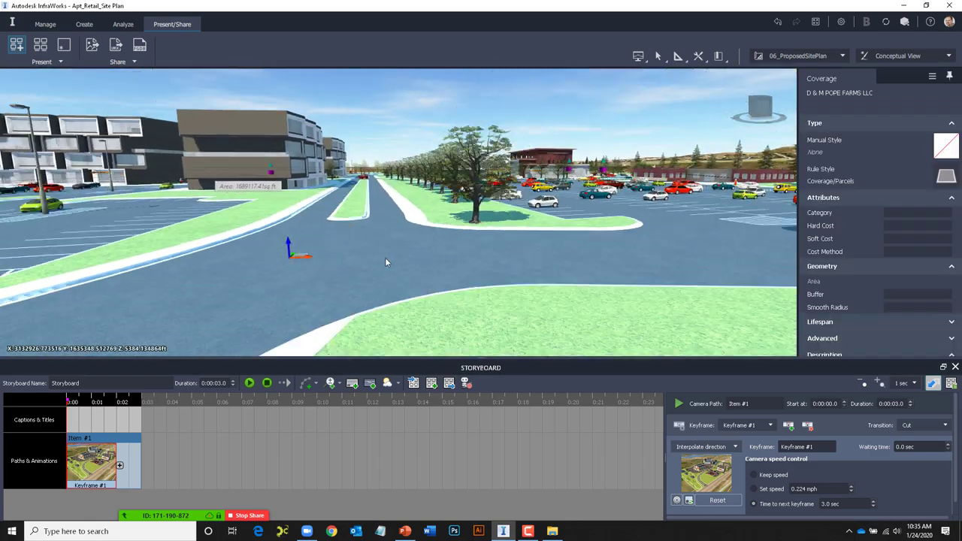
scroll(385, 262, "down", 5)
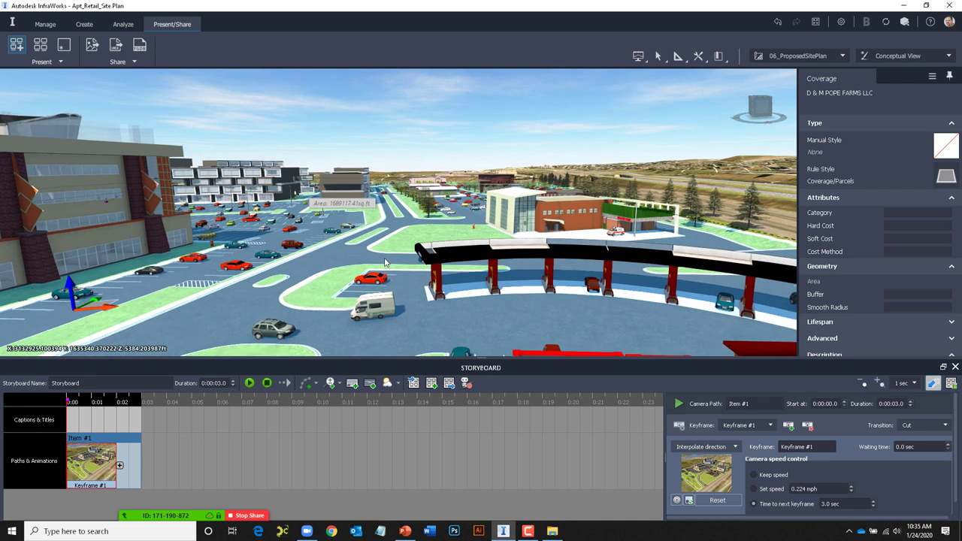
scroll(412, 232, "up", 3)
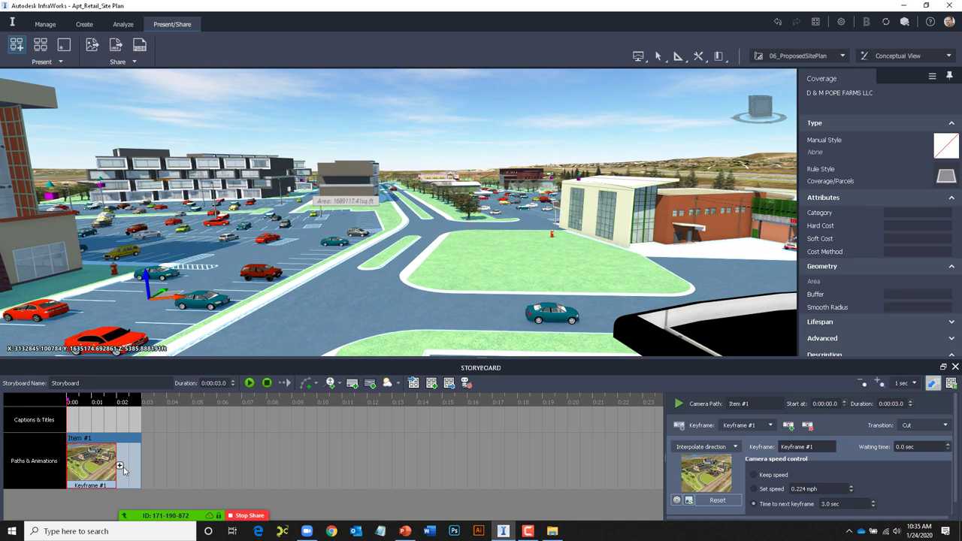
left_click(201, 455)
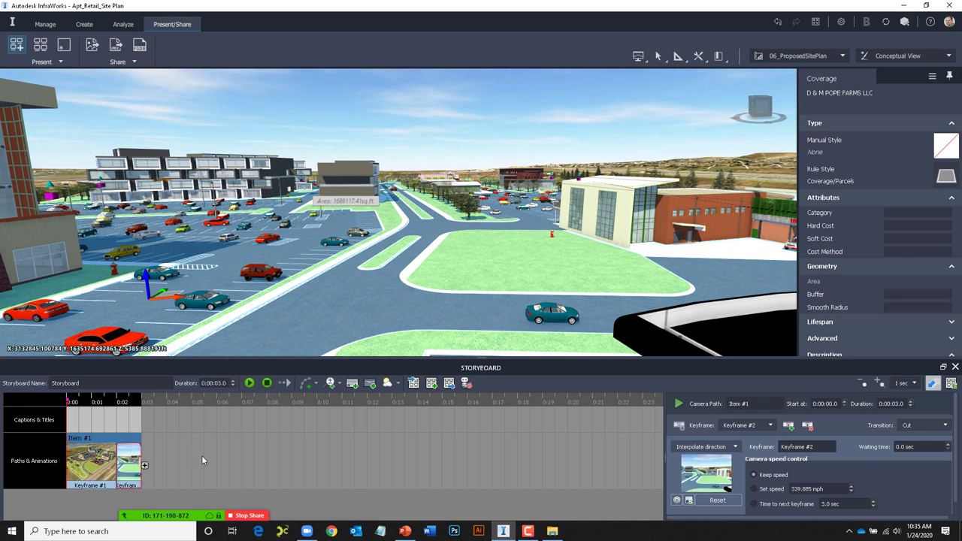
Frame the road intersection near the red van and the dark apartment buildings, and add the view as the path's third keyframe
left_click(417, 154)
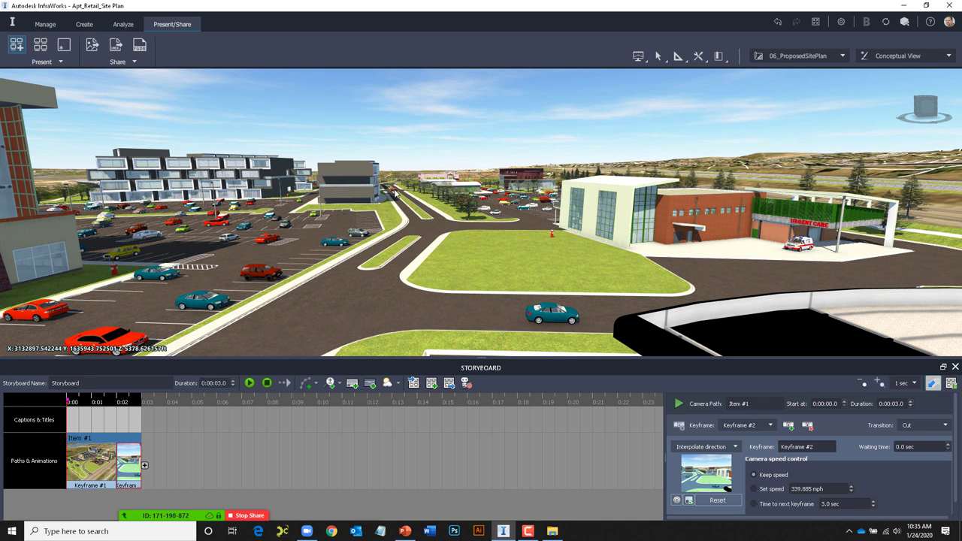
left_click(396, 193)
double_click(396, 193)
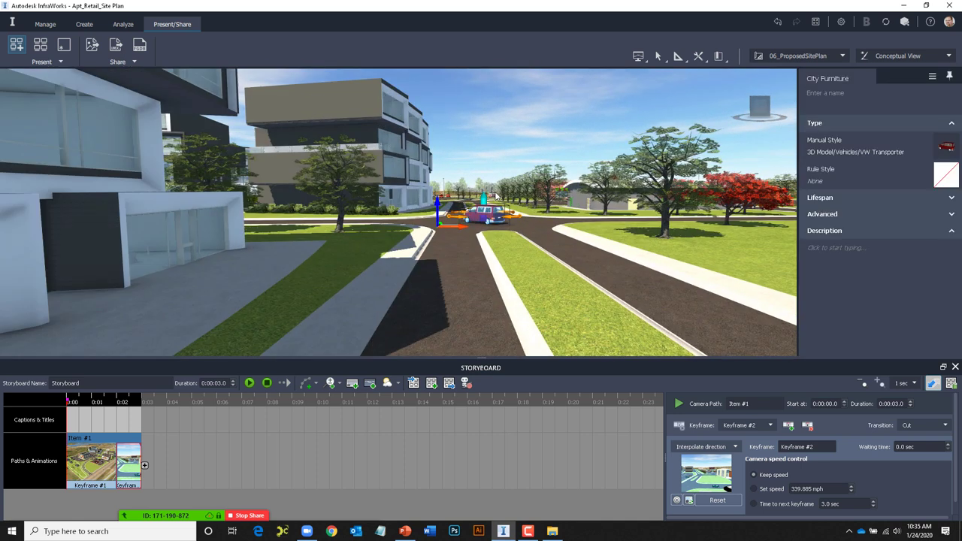
scroll(473, 201, "down", 5)
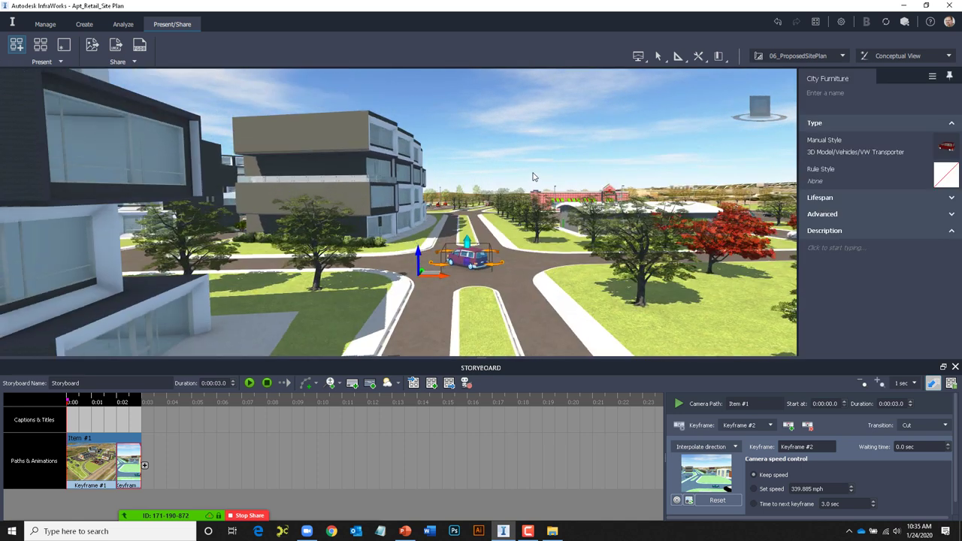
middle_click_drag(578, 174, 459, 218, "shift")
key("Escape")
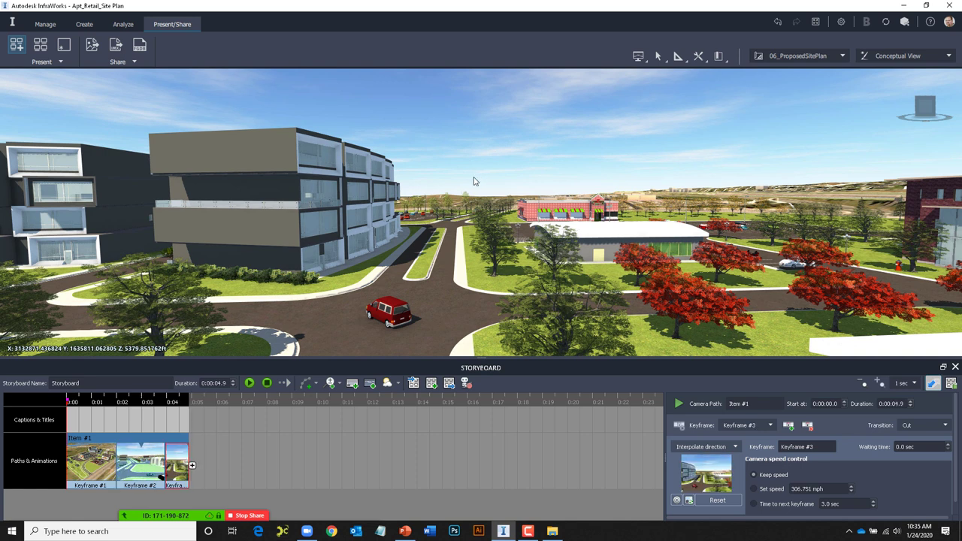
Frame an elevated view back along the divided entrance road toward the apartments, and add it as the path's fourth keyframe
double_click(433, 209)
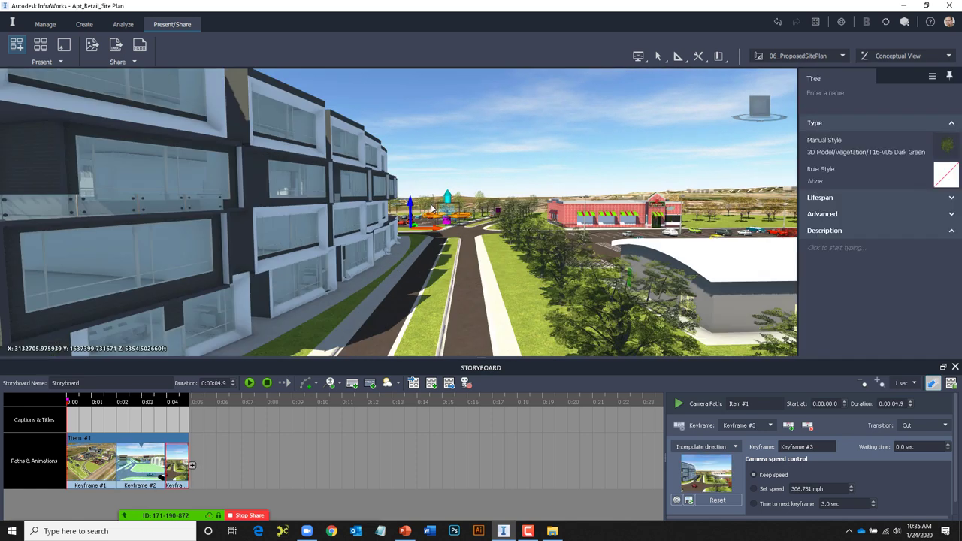
key("Escape")
middle_click_drag(607, 121, 569, 272, "shift")
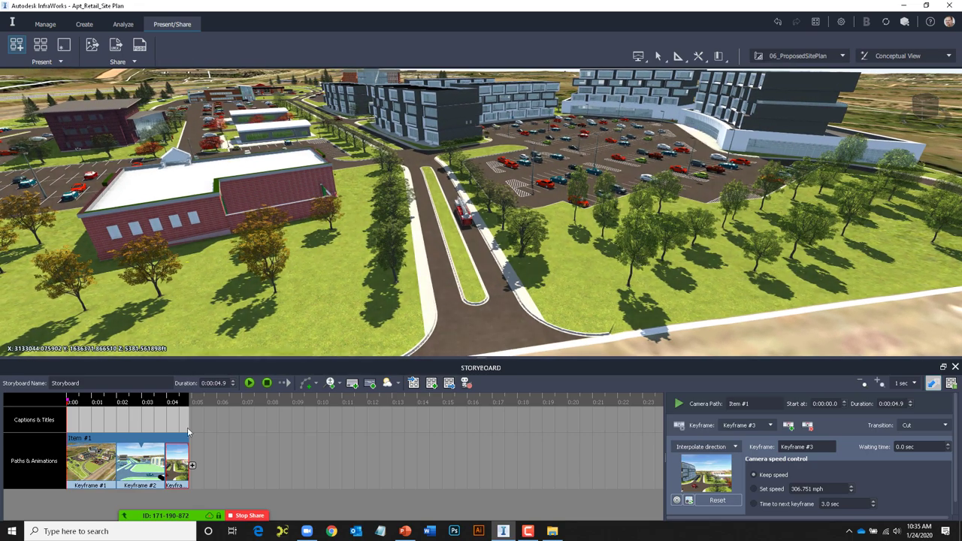
left_click(192, 465)
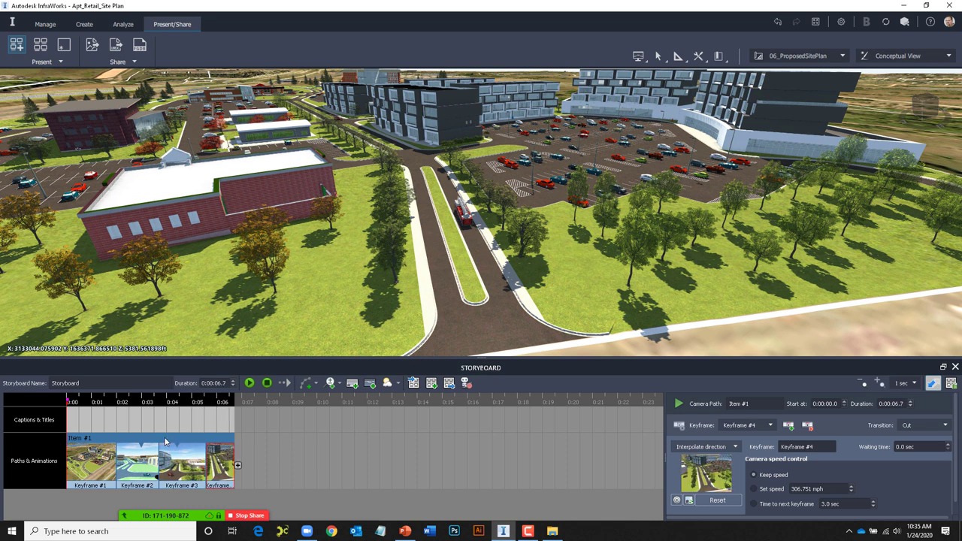
Review the camera animation types that can be added to the storyboard without adding one
left_click(339, 384)
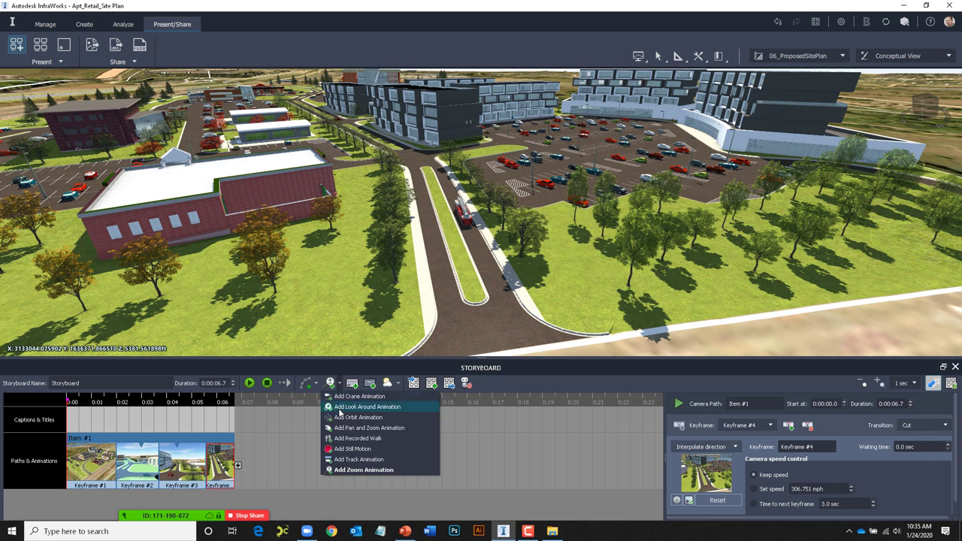
left_click(508, 381)
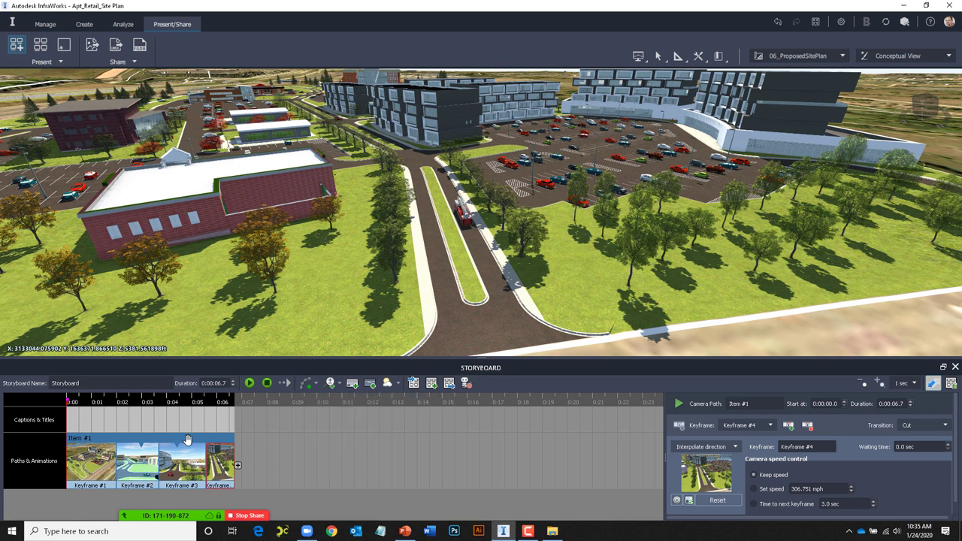
Set the camera speed of Keyframe #1 to 25 mph, then play the storyboard and pause it
left_click(770, 426)
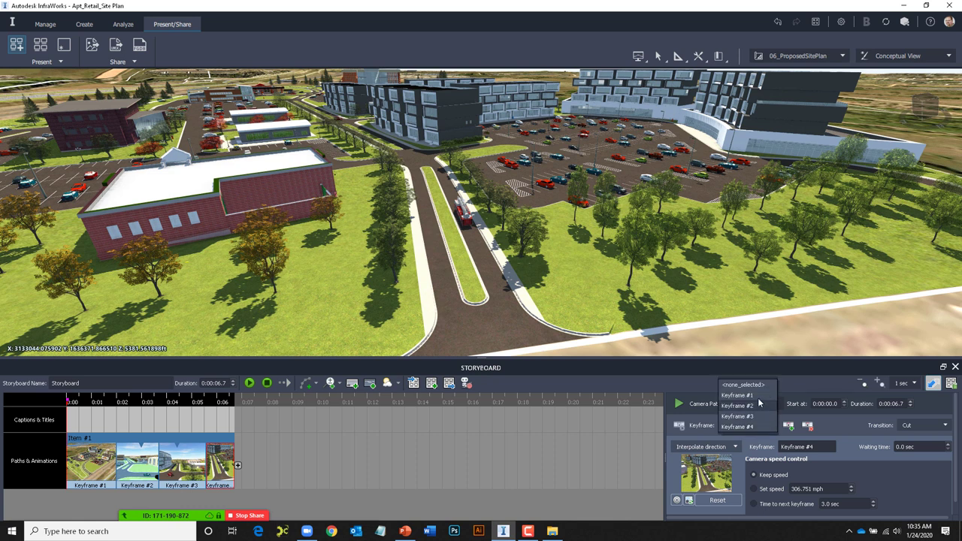
left_click(750, 402)
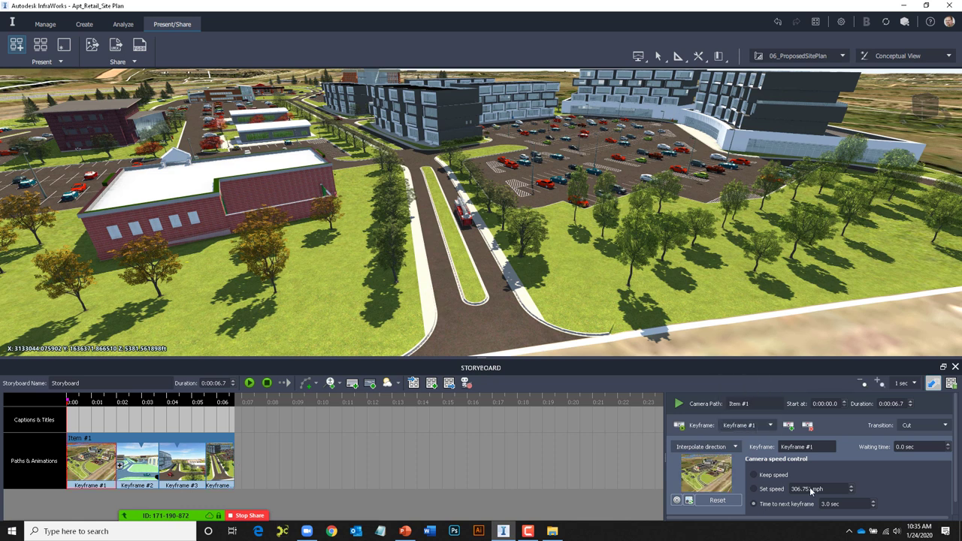
left_click(754, 490)
double_click(824, 488)
type("2")
key("Return")
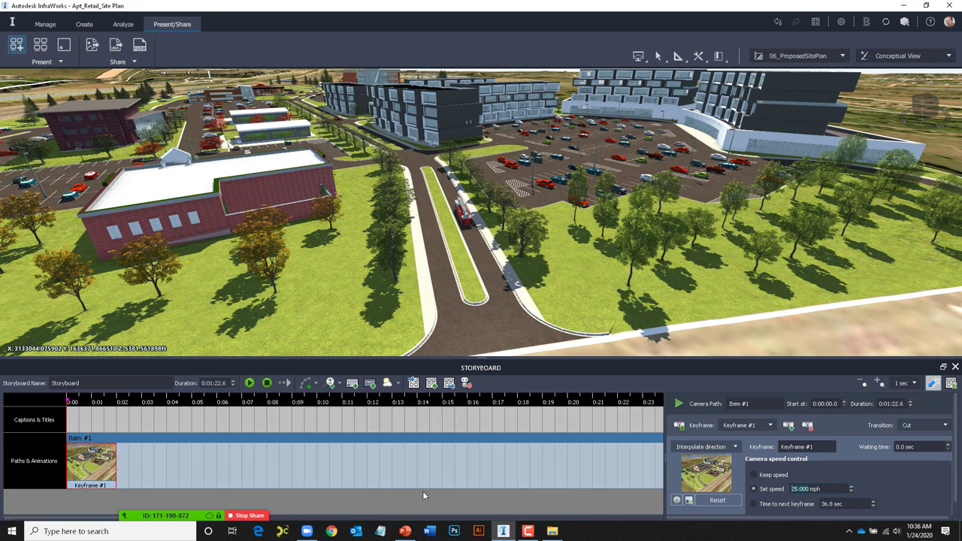
left_click(249, 384)
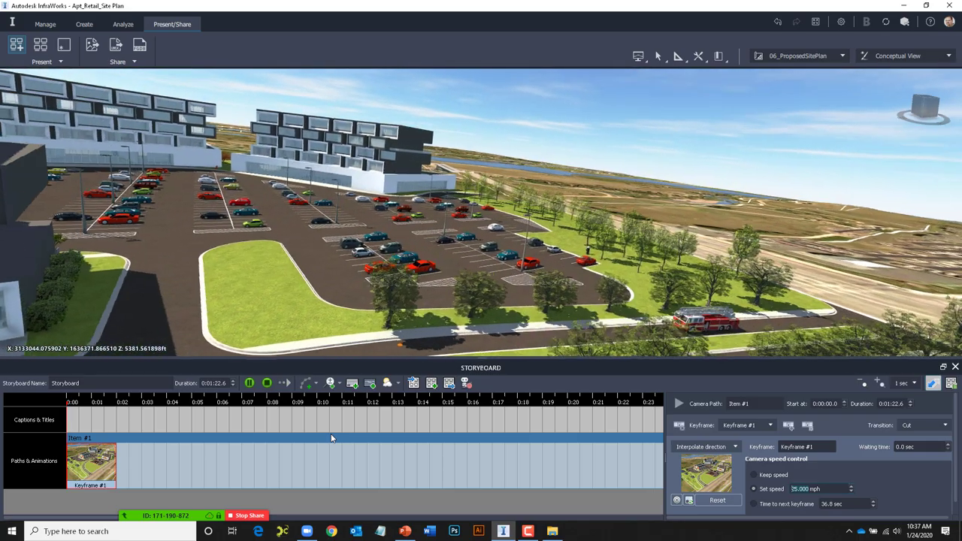
left_click(249, 383)
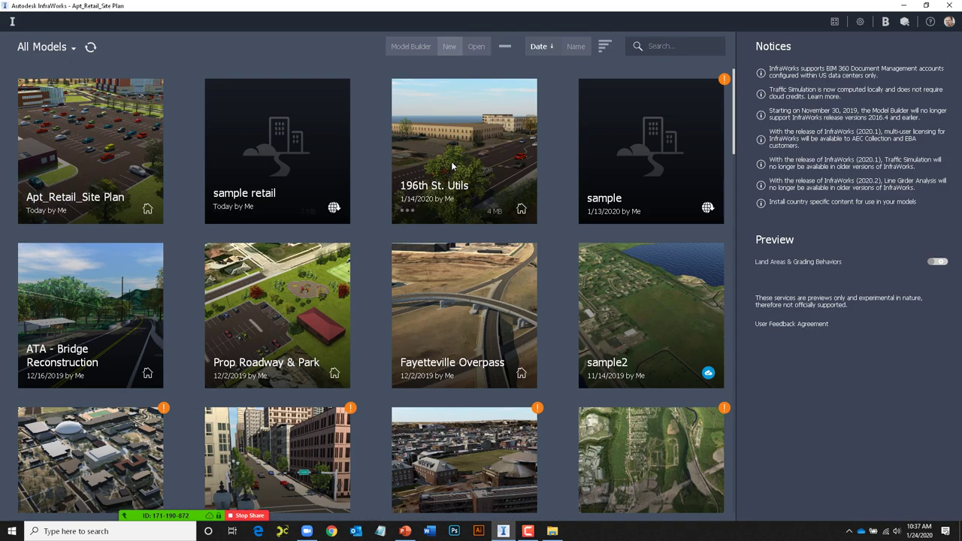
Open the 196th St. Utils model and inspect the main road between the buildings and the large parking lot
left_click(470, 209)
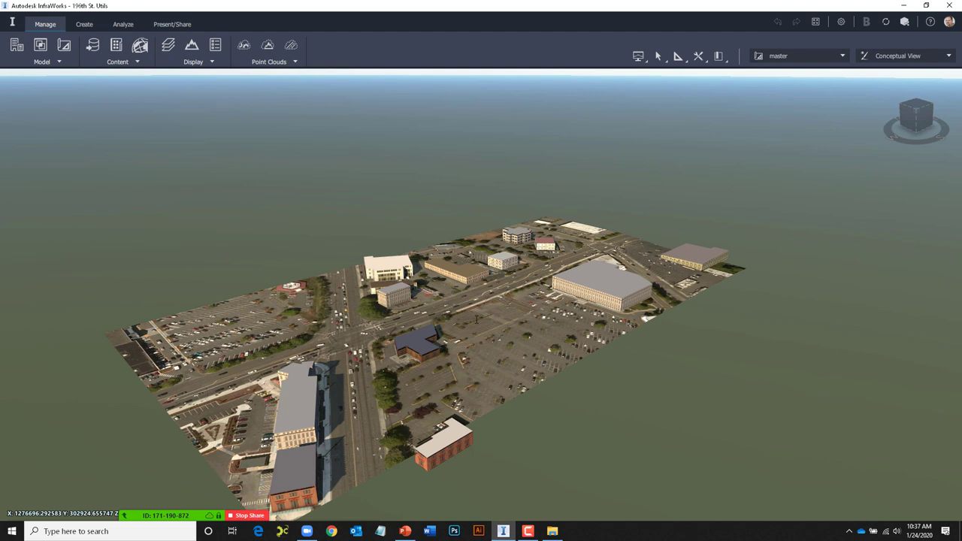
scroll(478, 320, "up", 5)
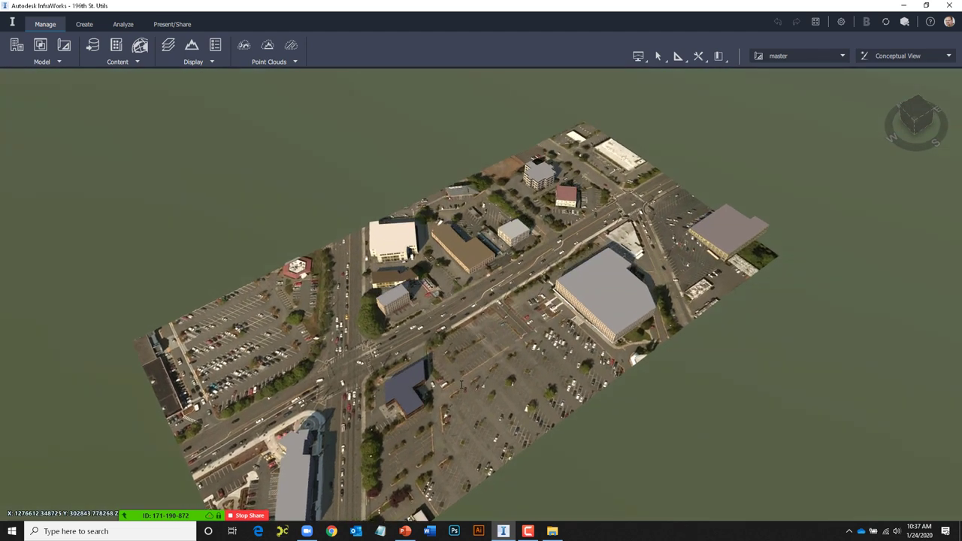
scroll(481, 331, "up", 5)
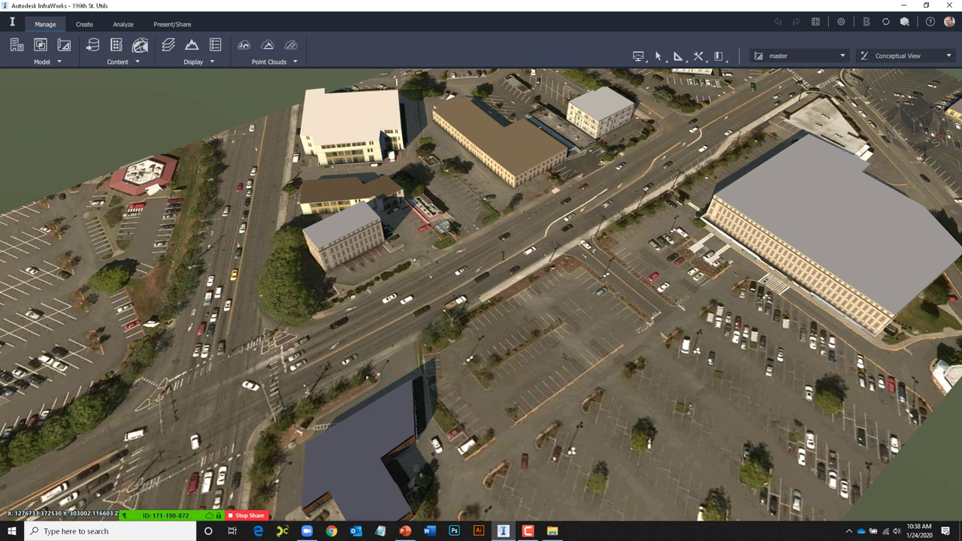
middle_click_drag(740, 256, 740, 232, "shift")
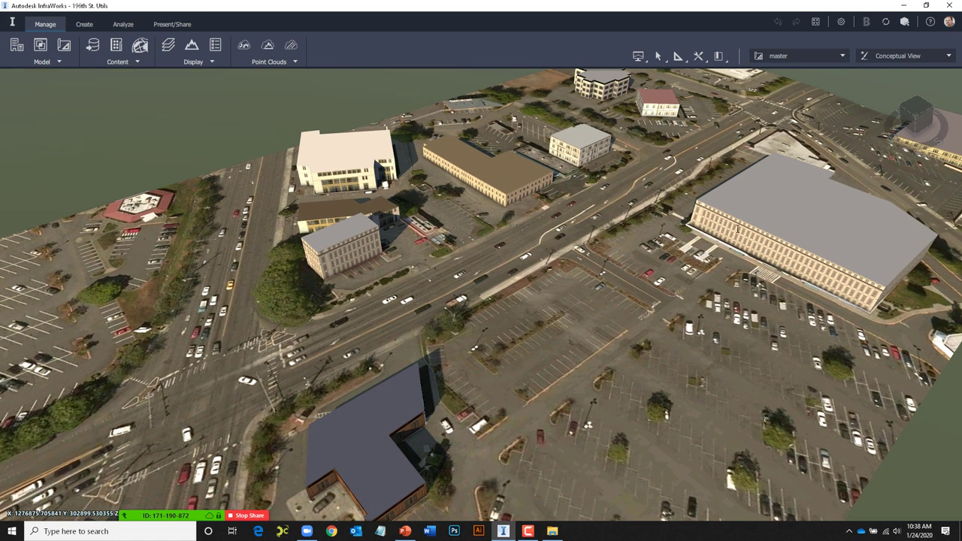
mouse_move(741, 230)
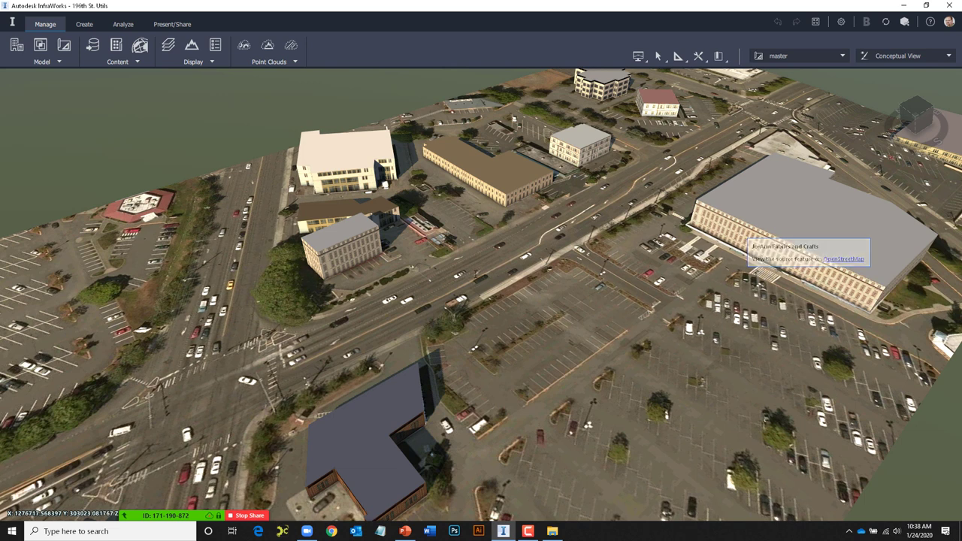
scroll(740, 231, "up", 3)
scroll(464, 277, "up", 2)
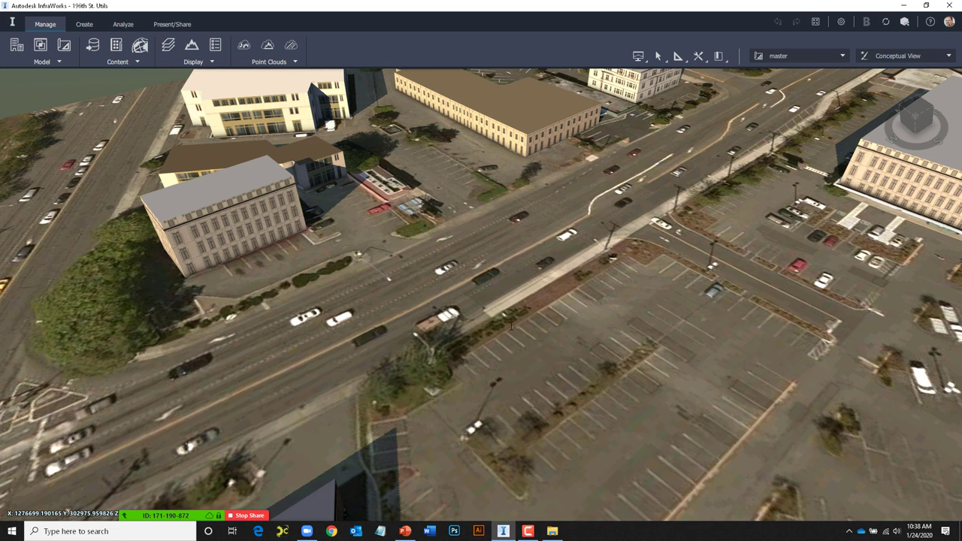
Open the data sources, launch the Autodesk Connector for ArcGIS and browse its public content
left_click(92, 45)
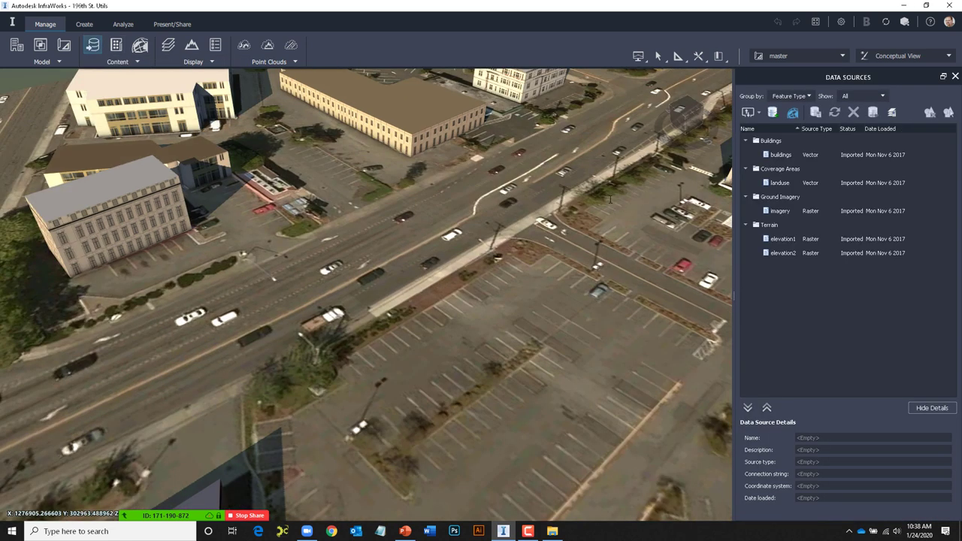
left_click(793, 114)
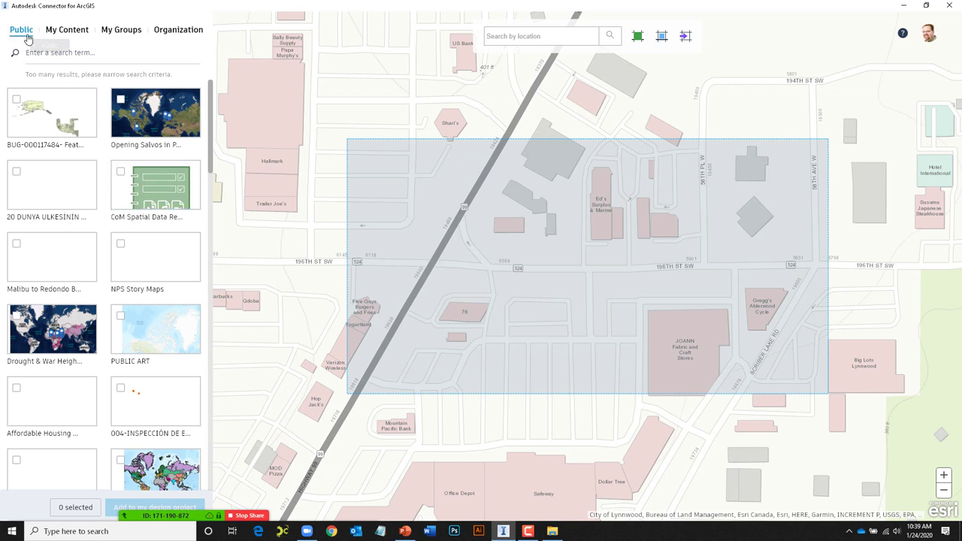
scroll(96, 186, "down", 3)
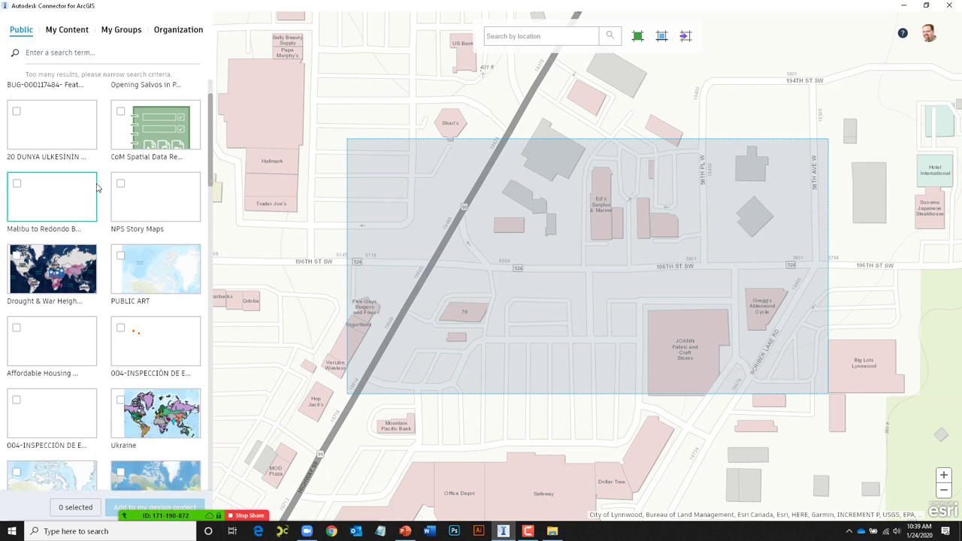
scroll(96, 187, "down", 5)
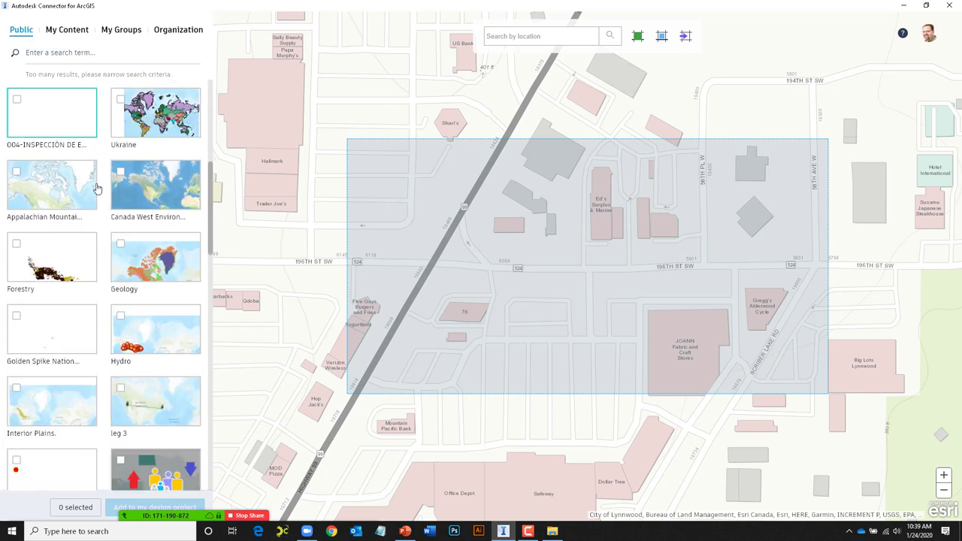
scroll(96, 186, "down", 2)
scroll(96, 187, "up", 10)
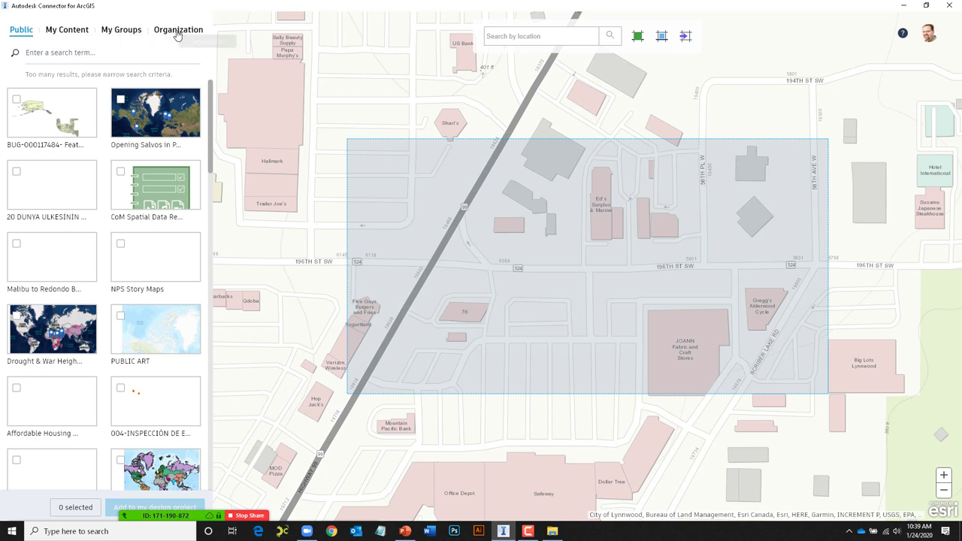
Open the 196th St Utilities map from the account's own content and show its storm structures and pipes on the map
left_click(75, 35)
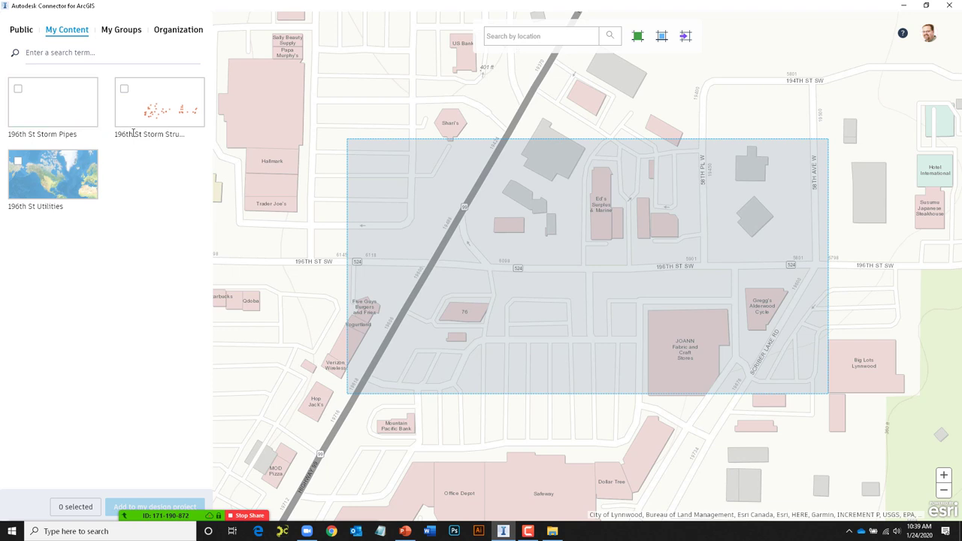
left_click(71, 176)
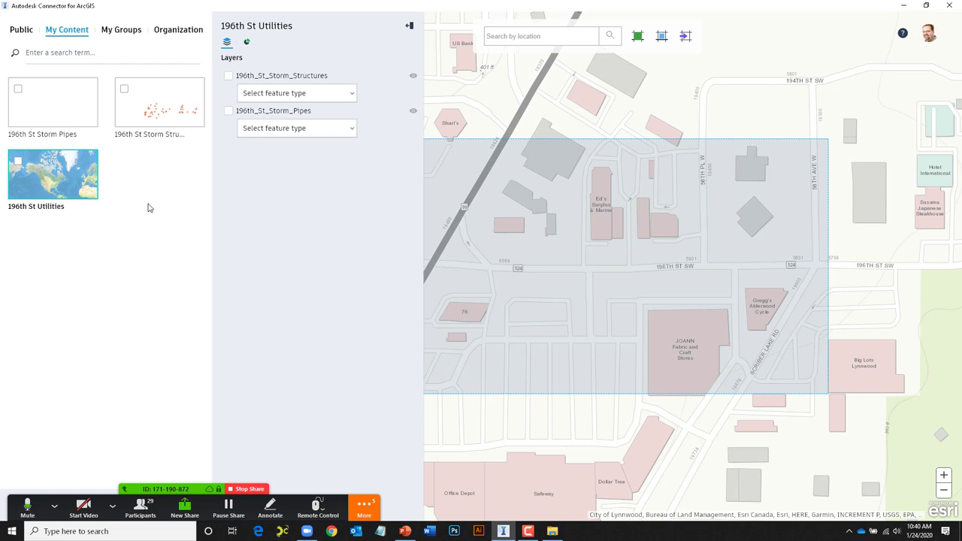
left_click(413, 78)
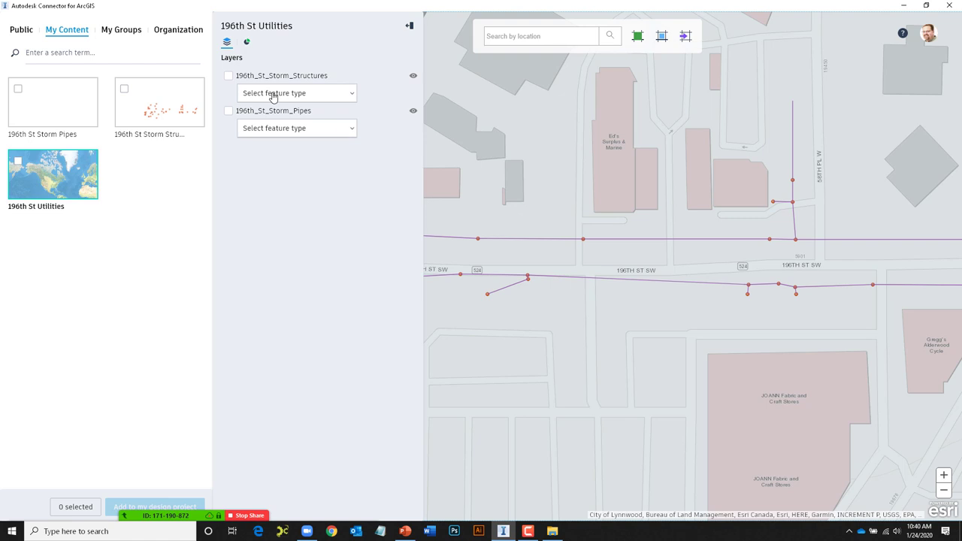
Include both storm layers, assigning Pipeline Connectors to 196th_St_Storm_Structures and Pipelines to 196th_St_Storm_Pipes
left_click(228, 77)
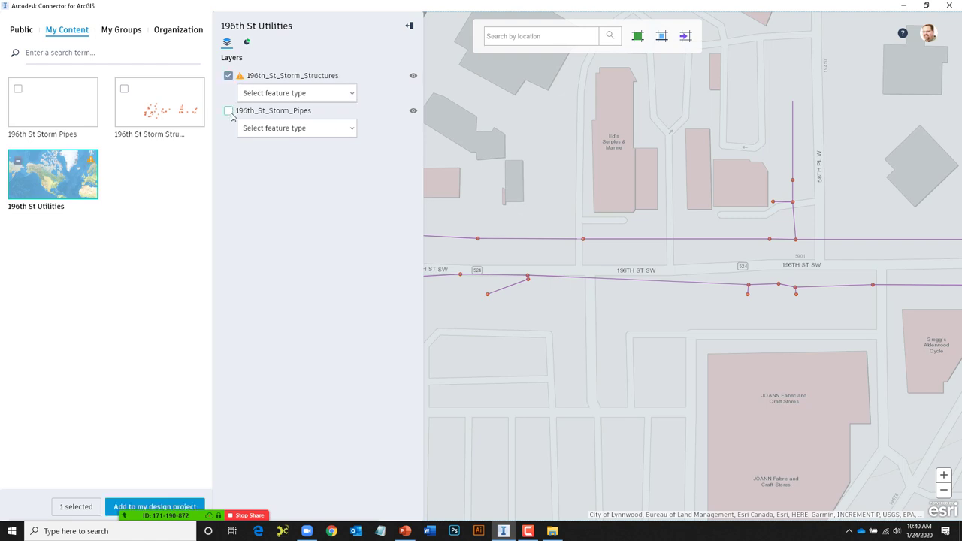
left_click(228, 111)
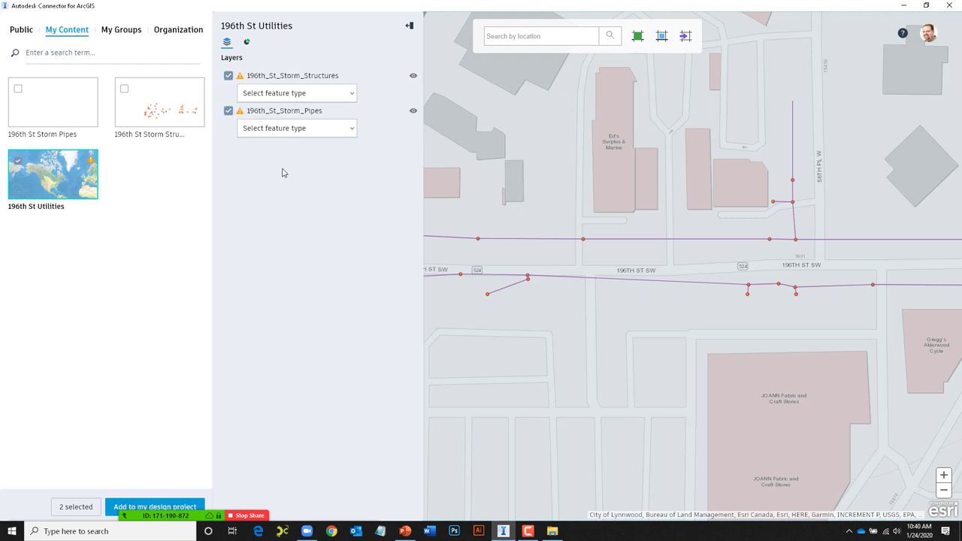
left_click(351, 98)
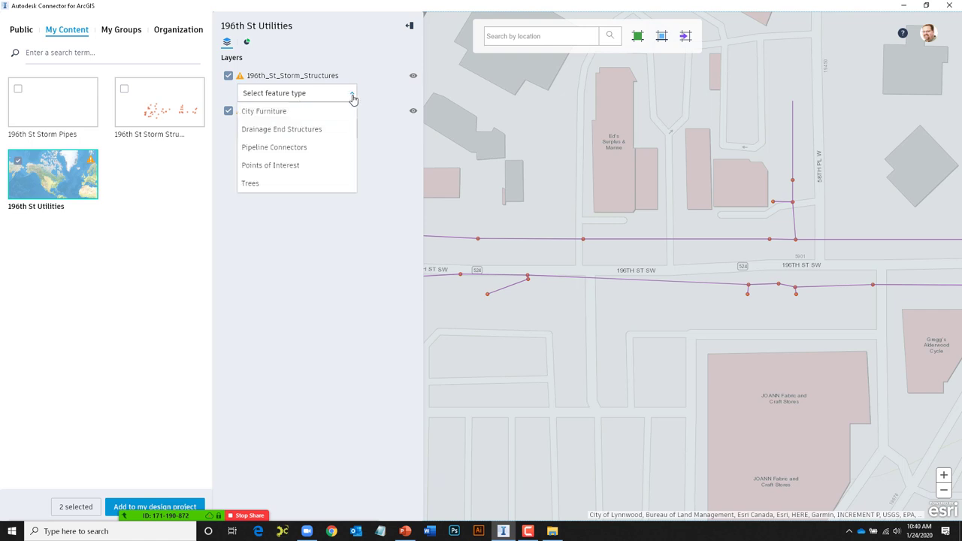
left_click(288, 147)
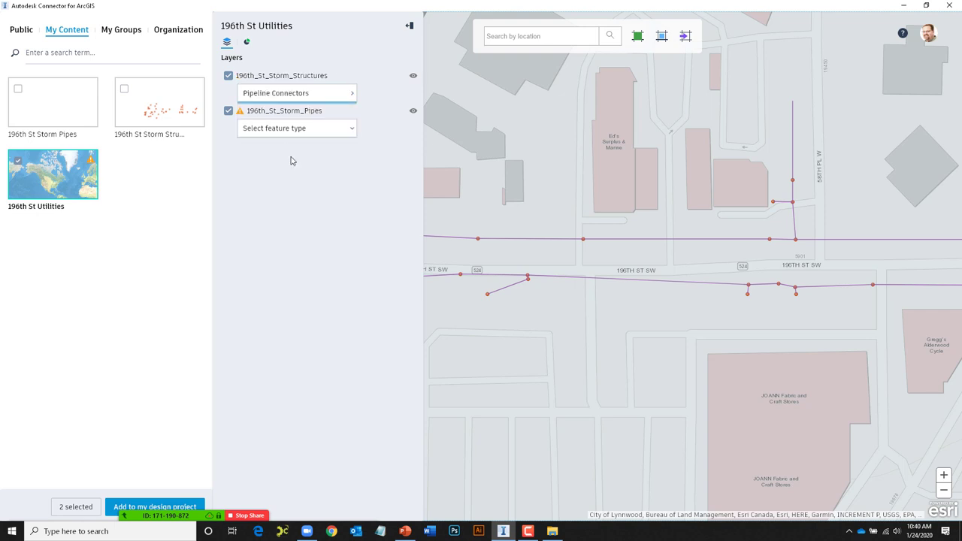
left_click(349, 130)
left_click(270, 200)
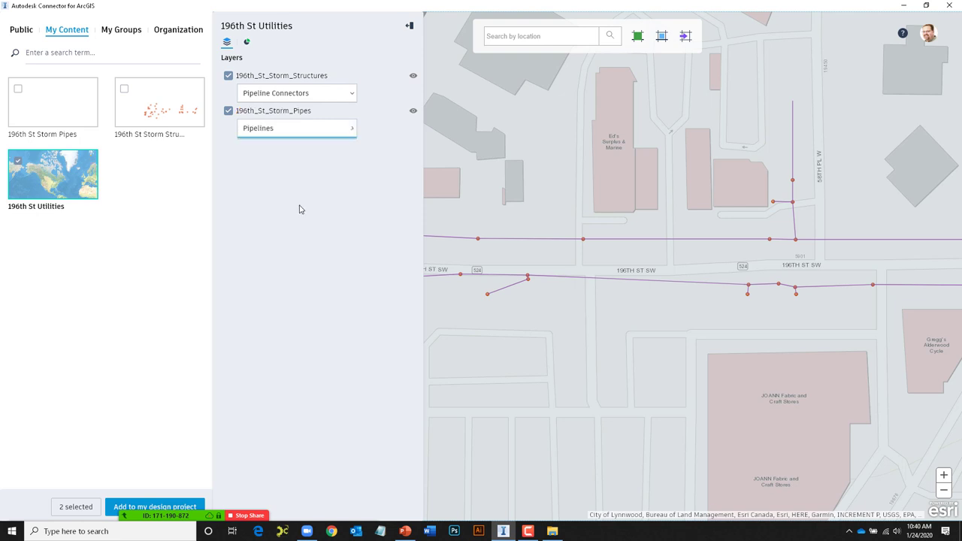
Add the two selected storm layers to the design project and widen the data source name column to show full names
left_click(154, 506)
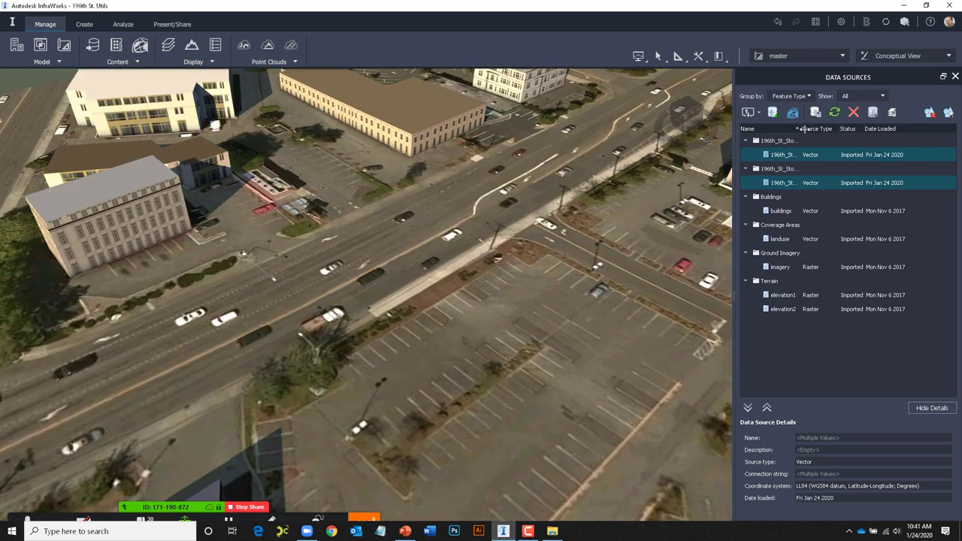
left_click_drag(795, 128, 861, 128)
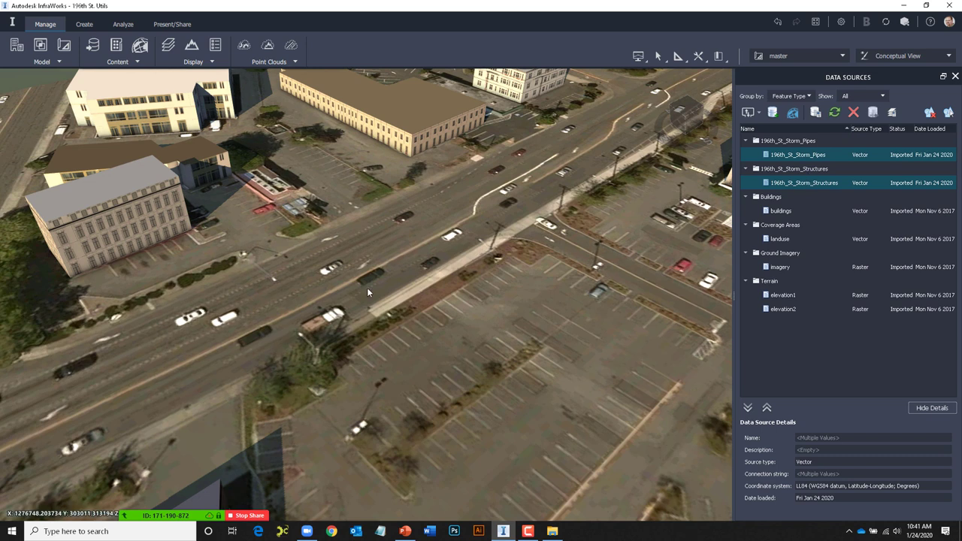
Open the configuration of the 196th_St_Storm_Structures data source and confirm Manhole - Round as its pipe connector rule style
scroll(384, 304, "up", 5)
middle_click_drag(385, 313, 388, 257, "shift")
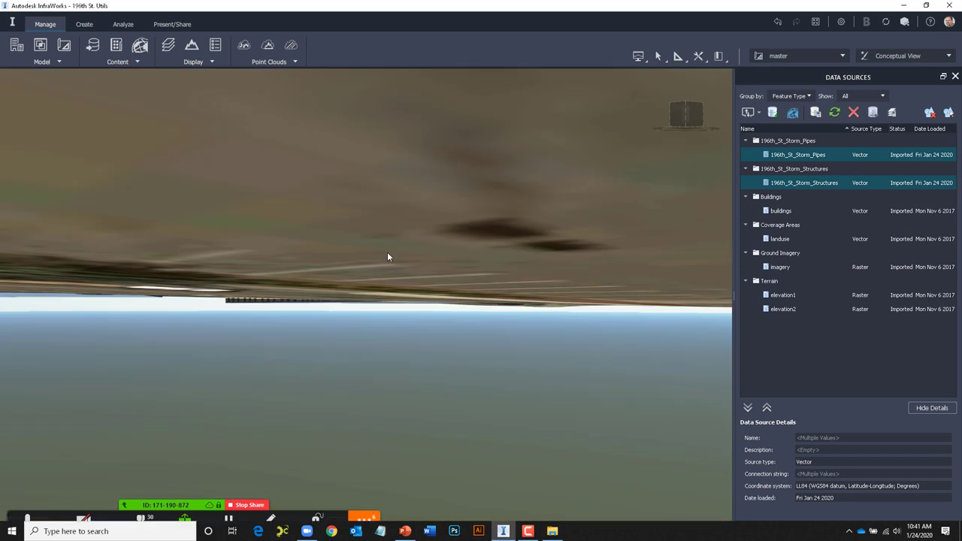
middle_click_drag(387, 257, 391, 321, "shift")
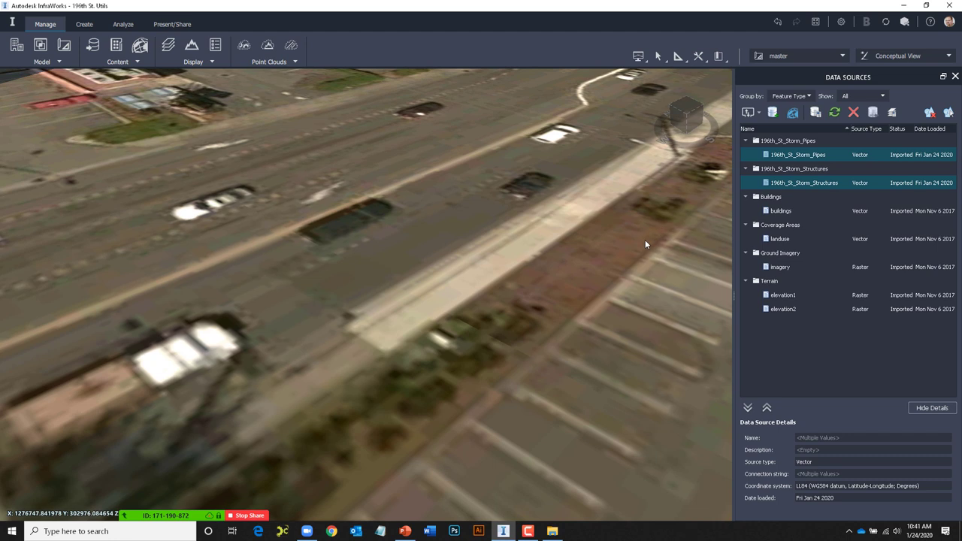
left_click(789, 184)
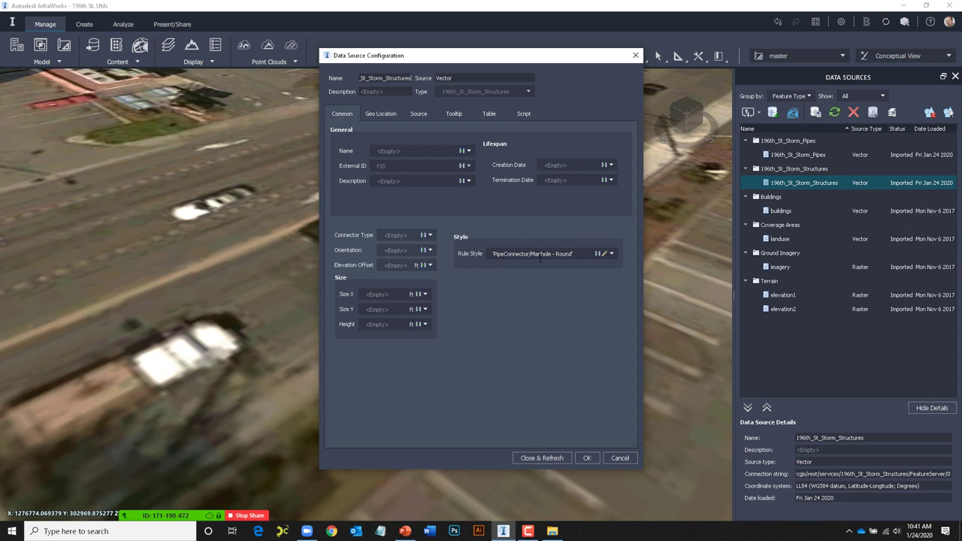
left_click(606, 254)
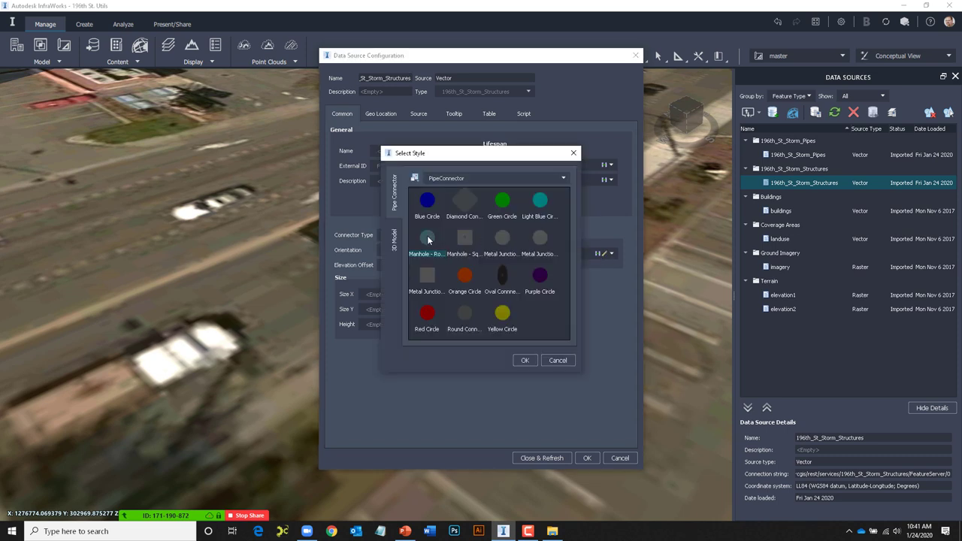
left_click(525, 360)
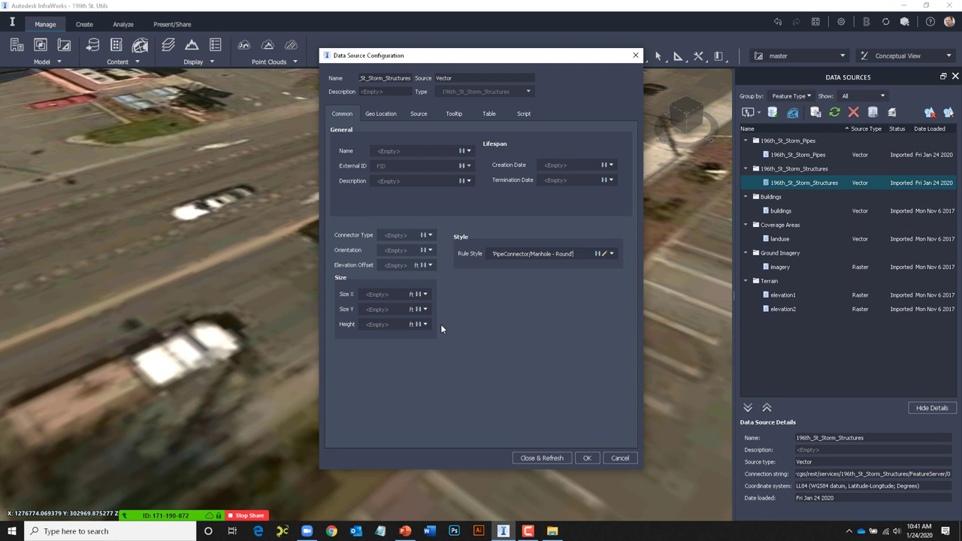
Map the structures' Elevation Offset to RIM, Size X and Size Y to MH_dia and Height to Sump_Dist, and refresh the data source
left_click(431, 265)
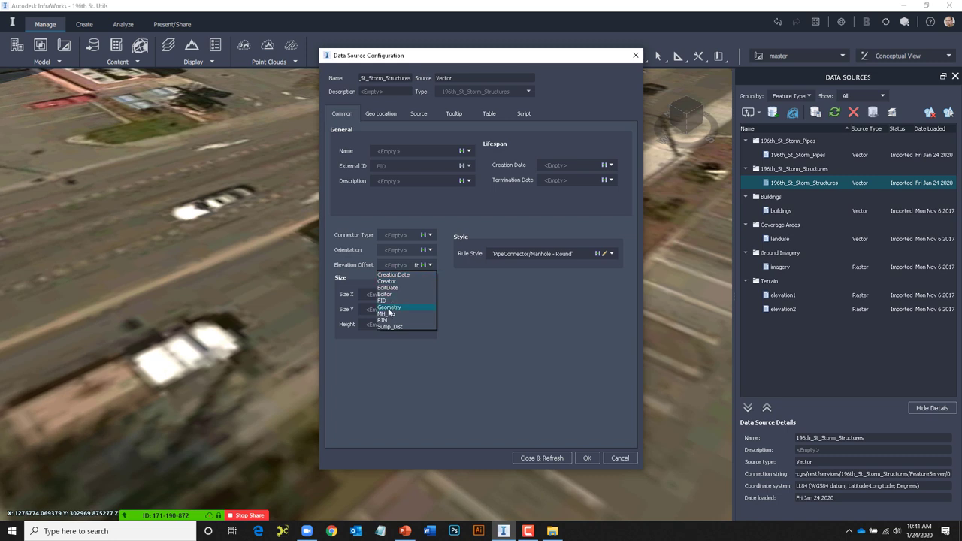
left_click(383, 320)
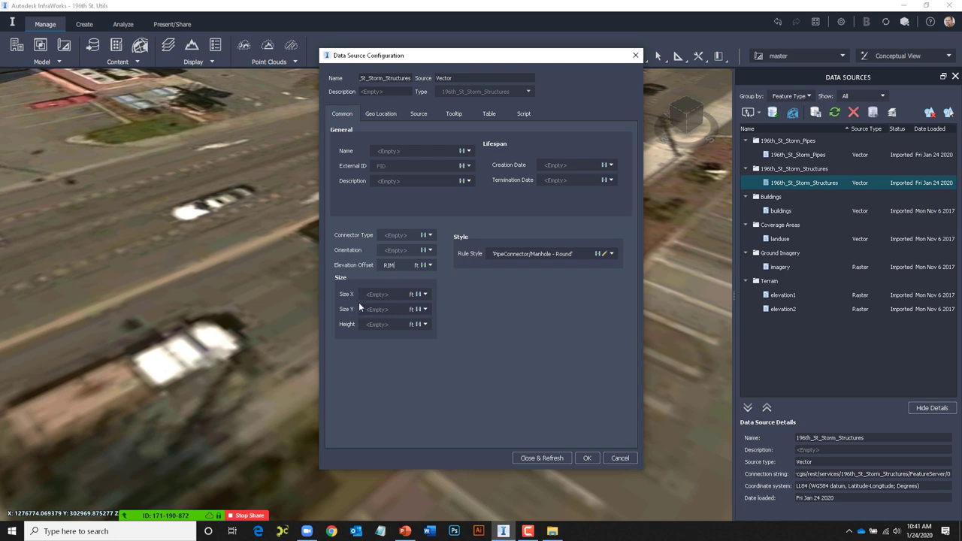
left_click(426, 295)
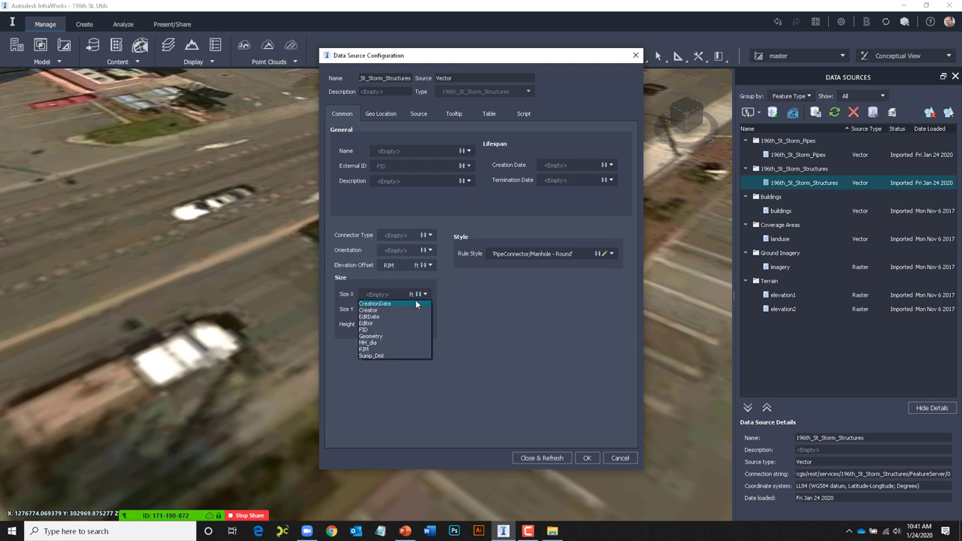
left_click(384, 342)
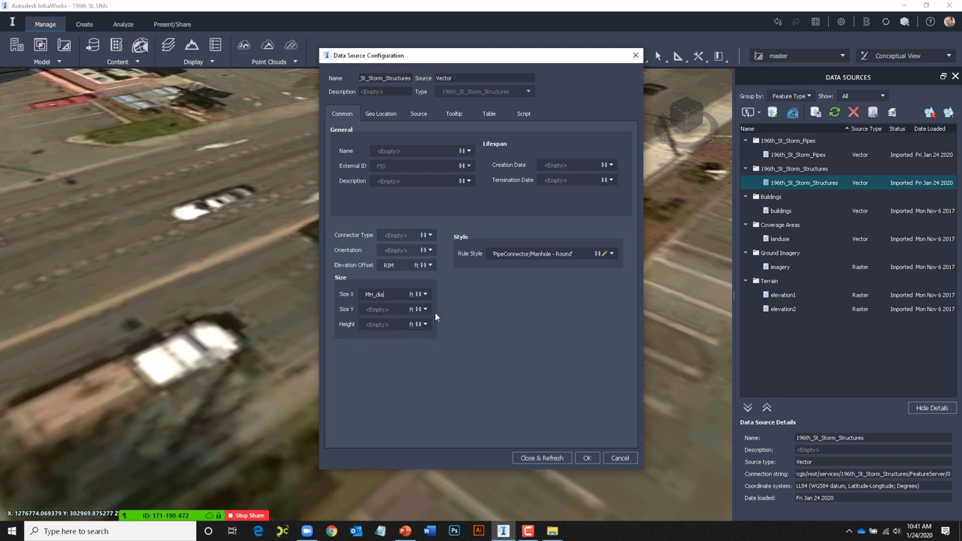
left_click(425, 309)
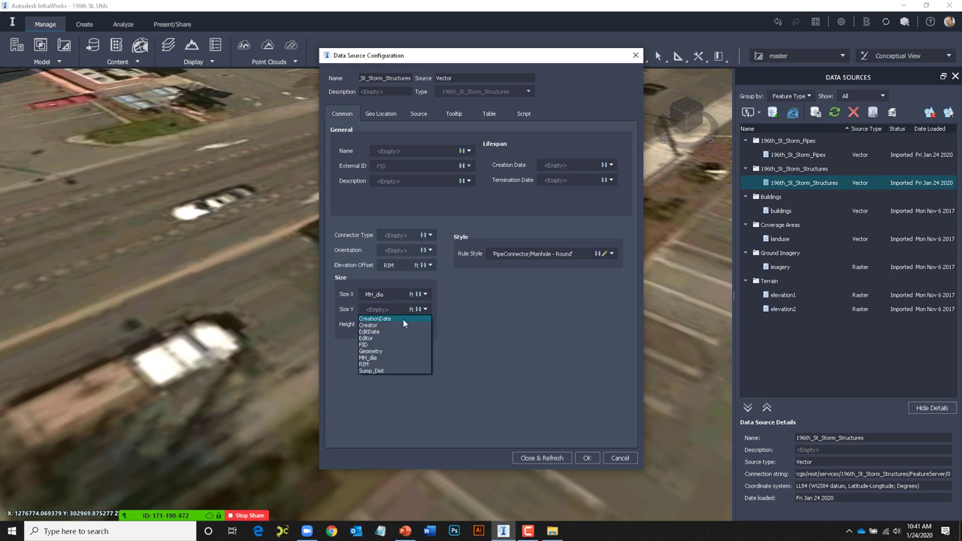
left_click(384, 357)
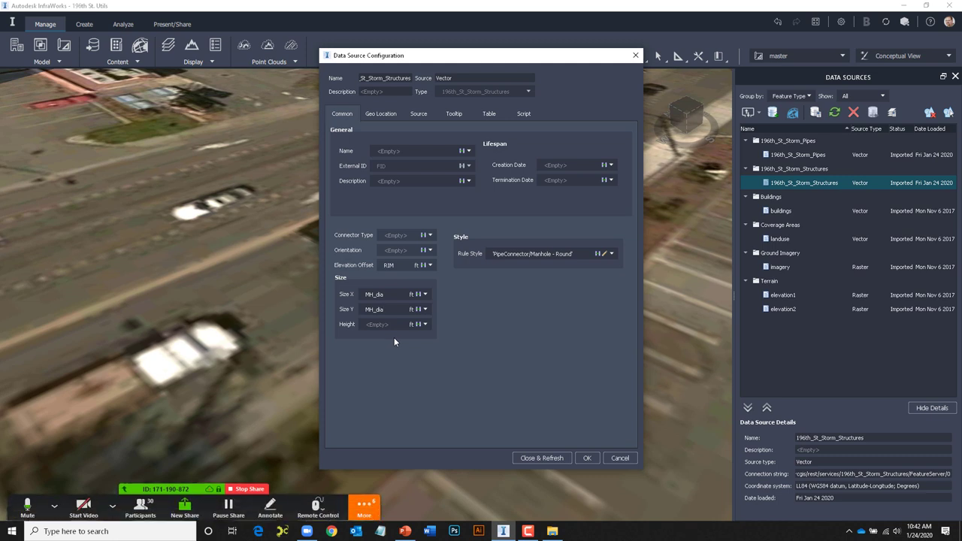
left_click(425, 325)
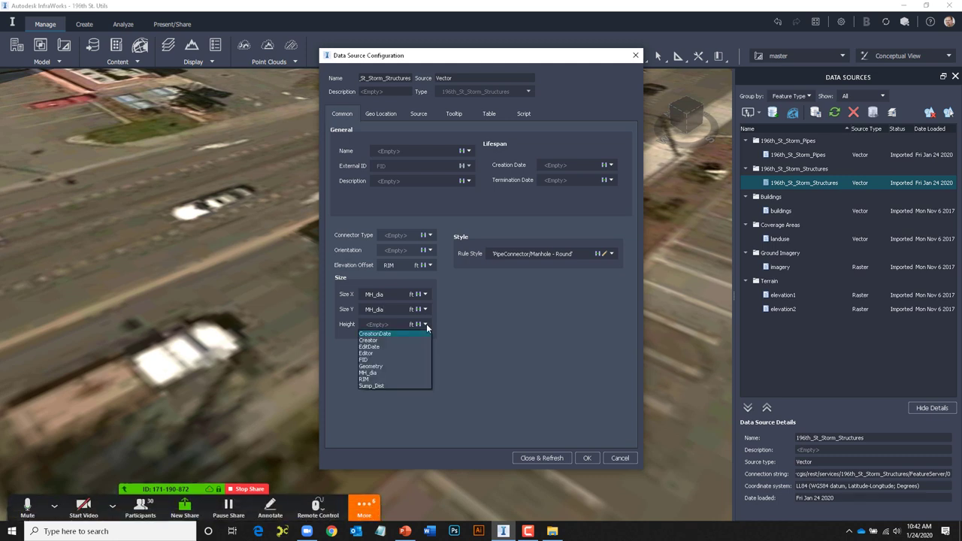
left_click(382, 385)
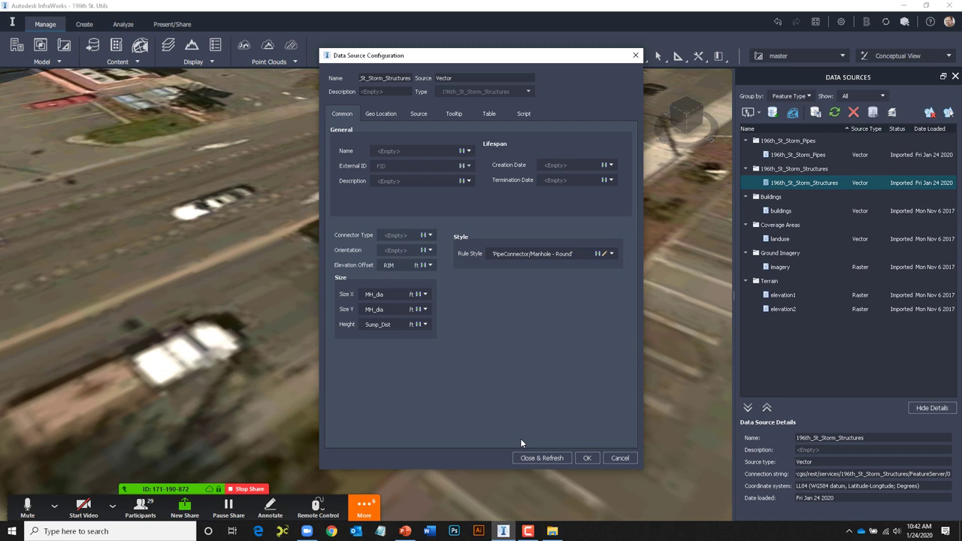
left_click(534, 457)
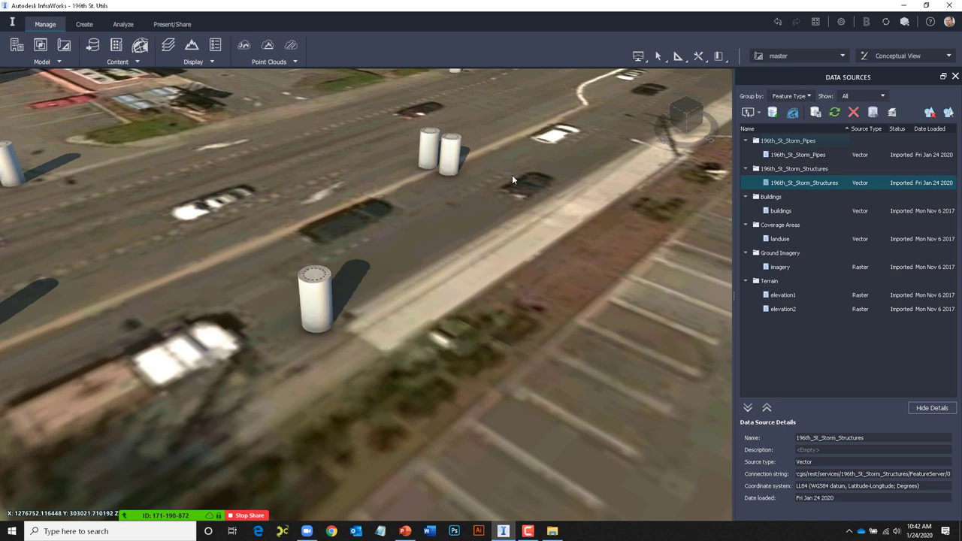
Change the storm structures' Height expression to -Sump_Dist and refresh the data source so the manholes extend below ground
double_click(785, 184)
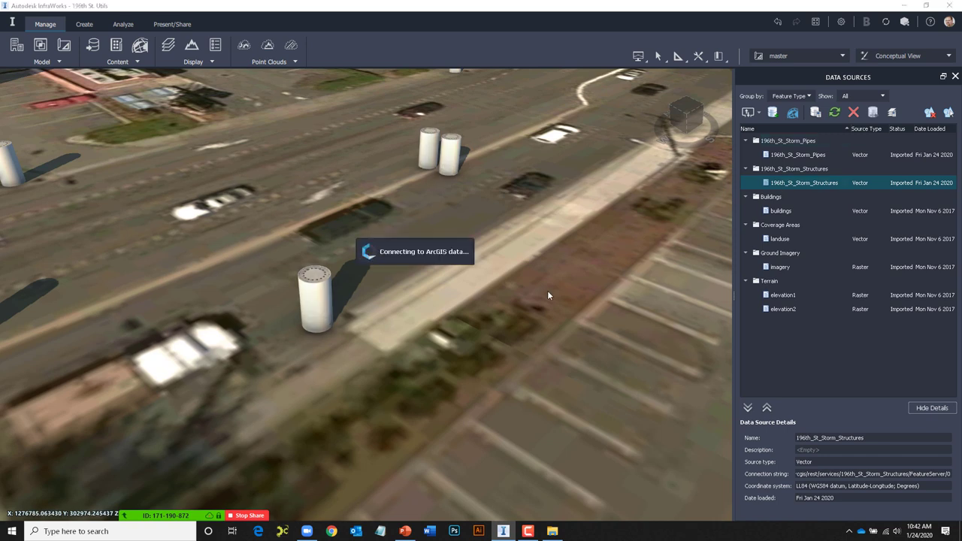
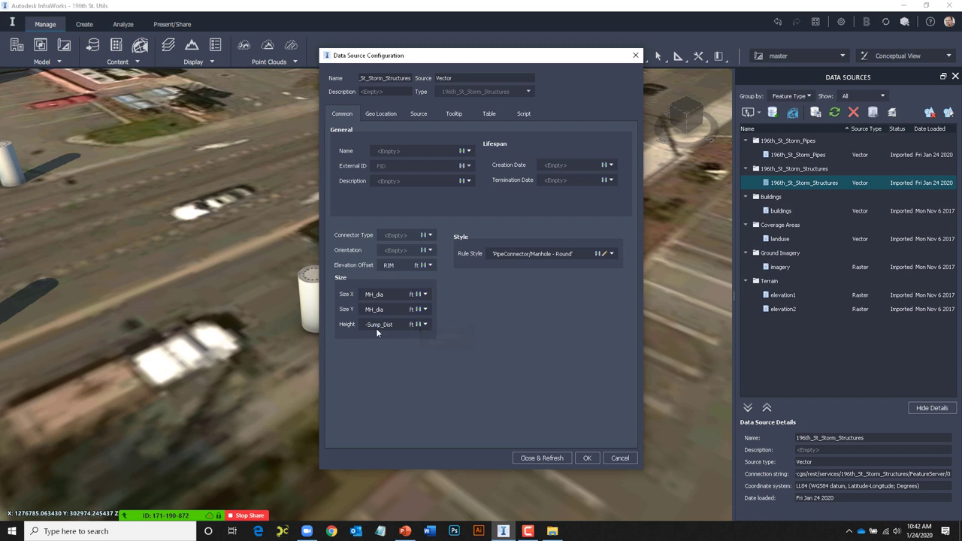
left_click(530, 457)
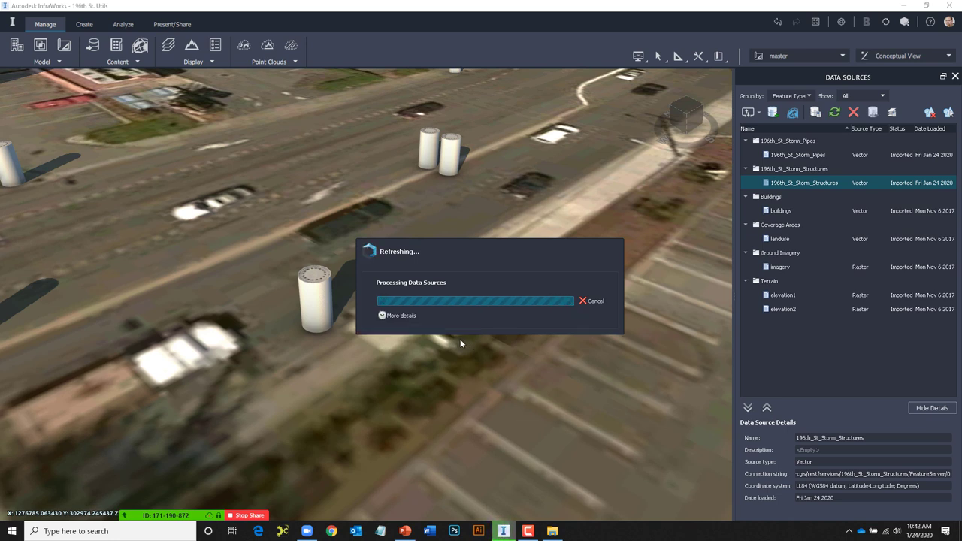
middle_click_drag(418, 328, 441, 272)
middle_click_drag(430, 312, 428, 365)
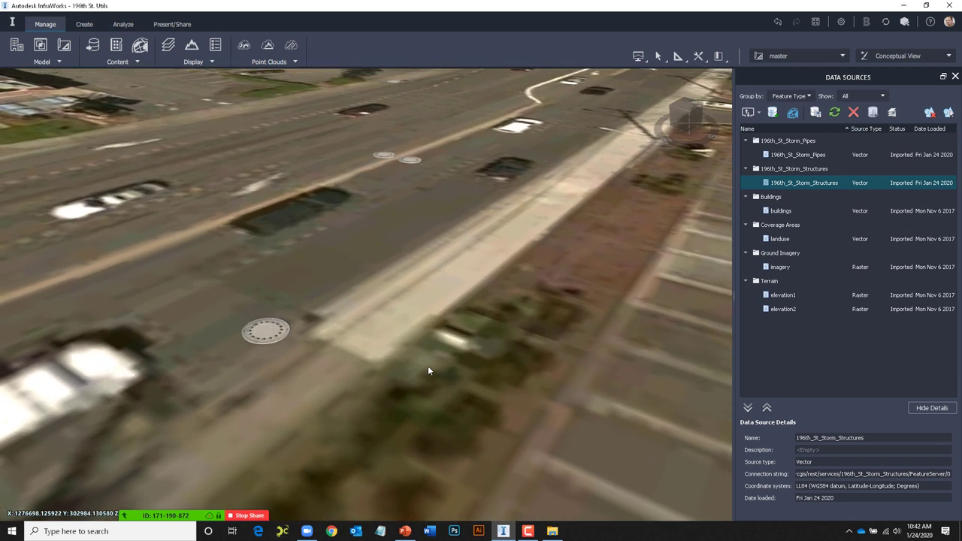
Open the configuration of the 196th_St_Storm_Pipes data source and set its rule style to Concrete Pipe
double_click(771, 154)
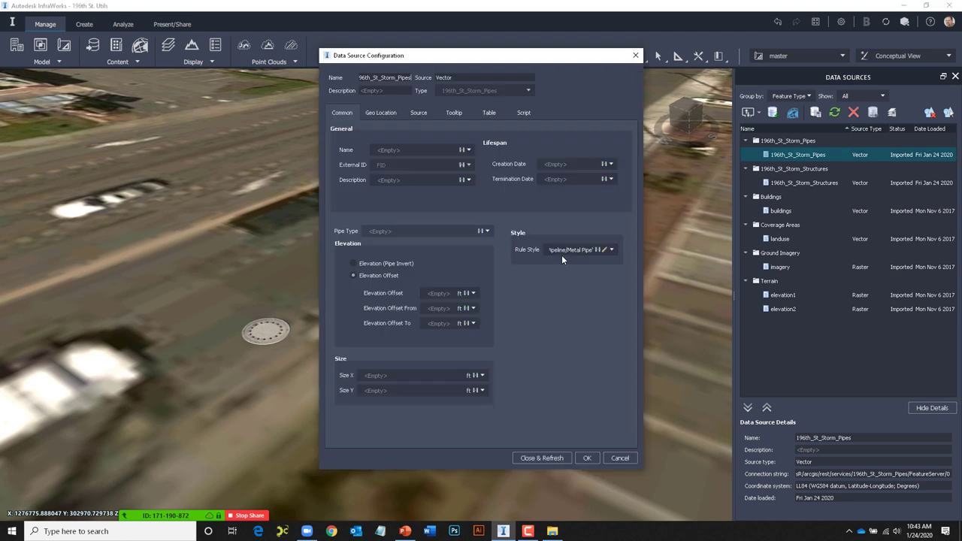
left_click(604, 249)
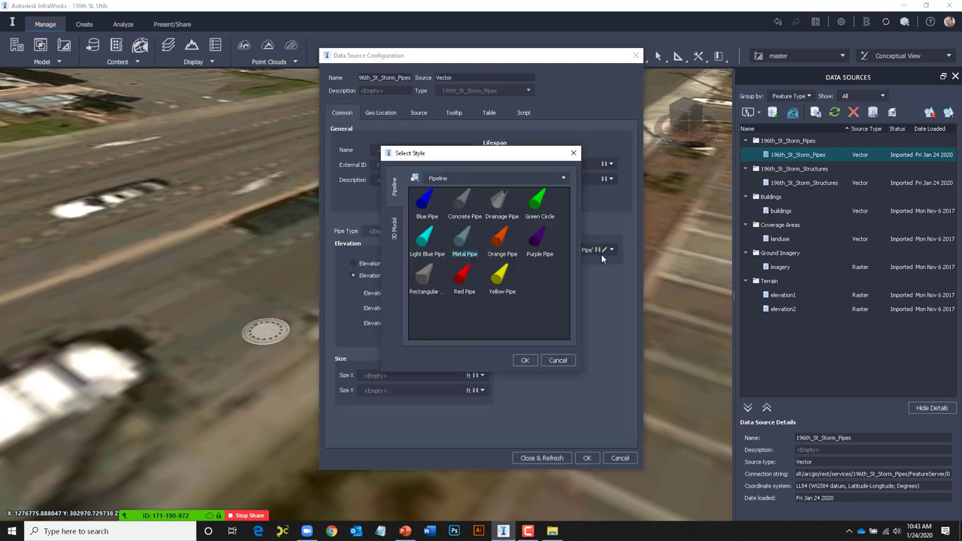
left_click(465, 200)
left_click(525, 361)
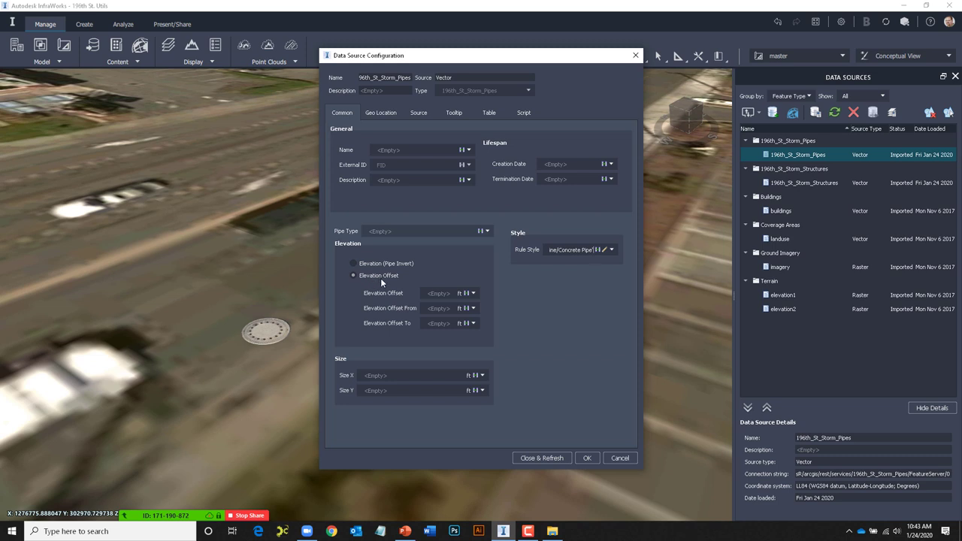
Define the storm pipes' elevation by Pipe Invert, with Elevation From set to INV_UP and Elevation To set to INV_DOWN
left_click(353, 263)
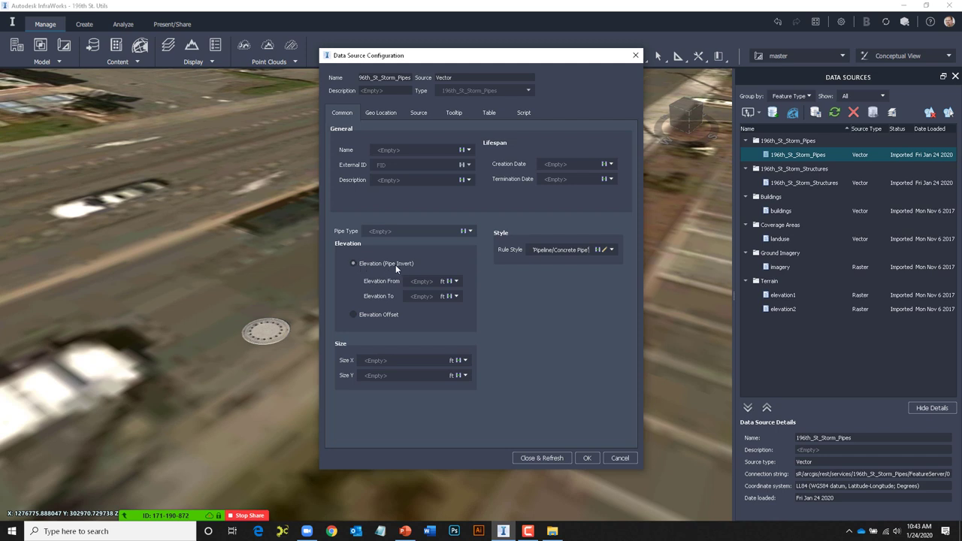
left_click(456, 281)
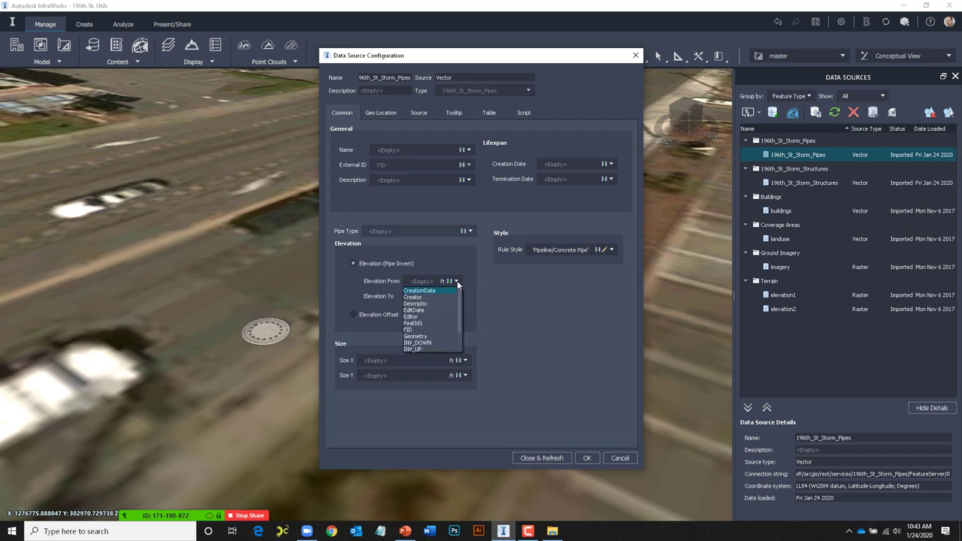
left_click(437, 349)
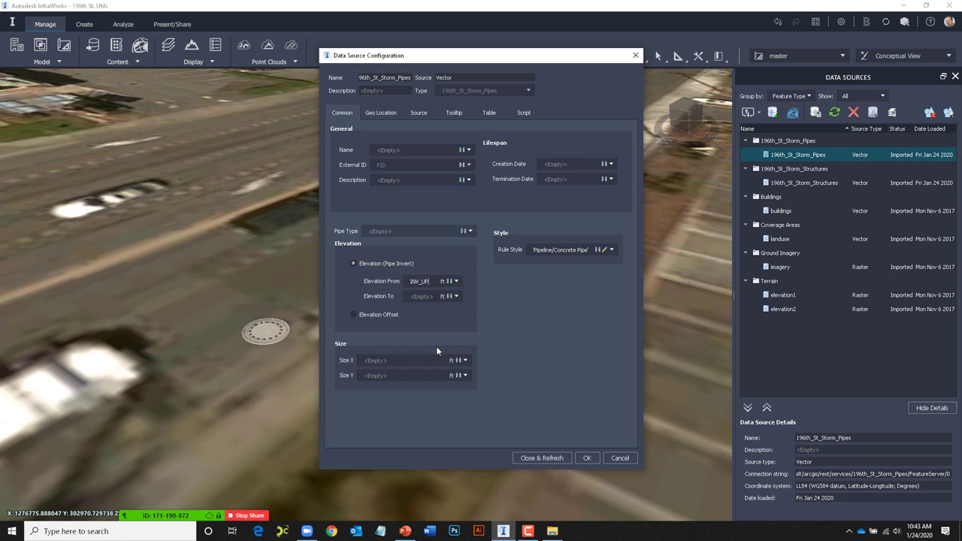
left_click(456, 296)
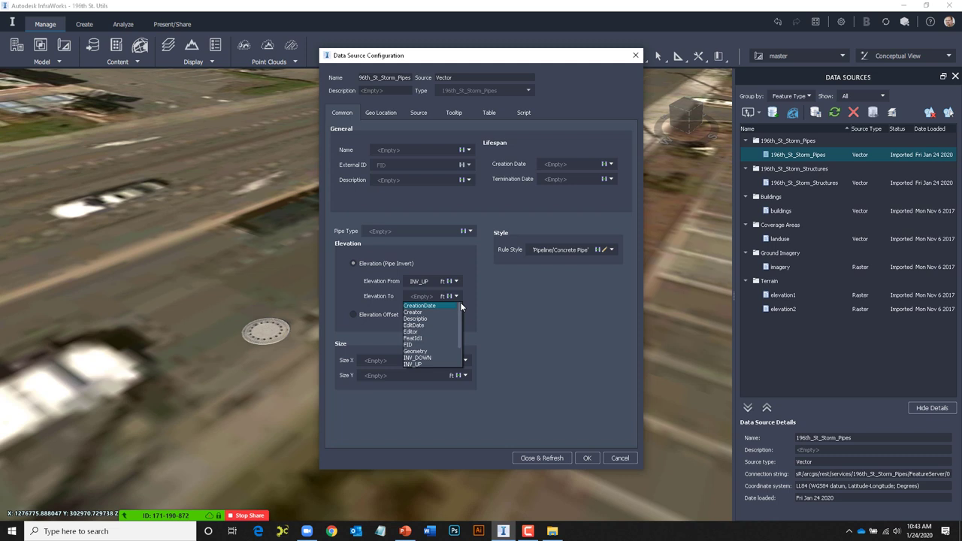
left_click(436, 358)
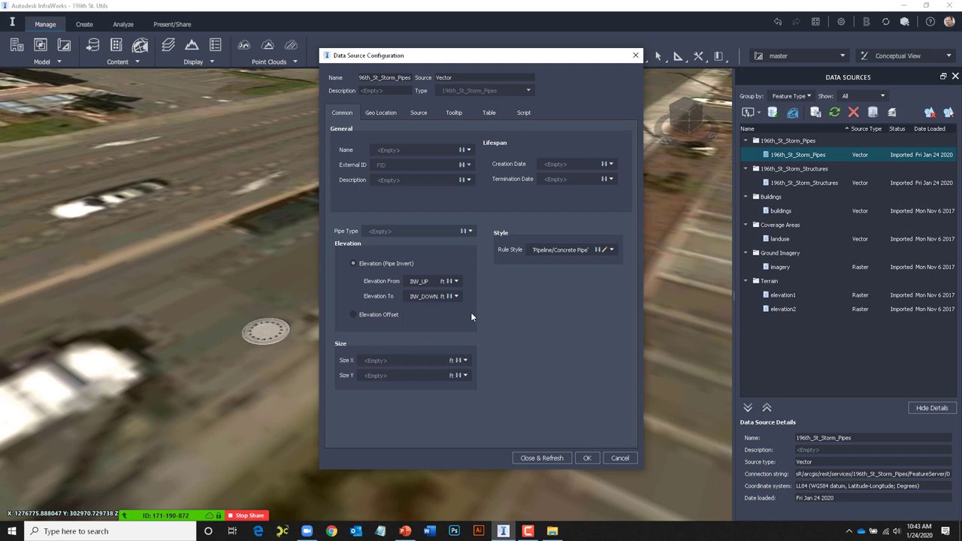
Map the storm pipes' Size X and Size Y to Pipe_Size, and close the configuration with a refresh of the data source
left_click(466, 361)
scroll(400, 403, "down", 2)
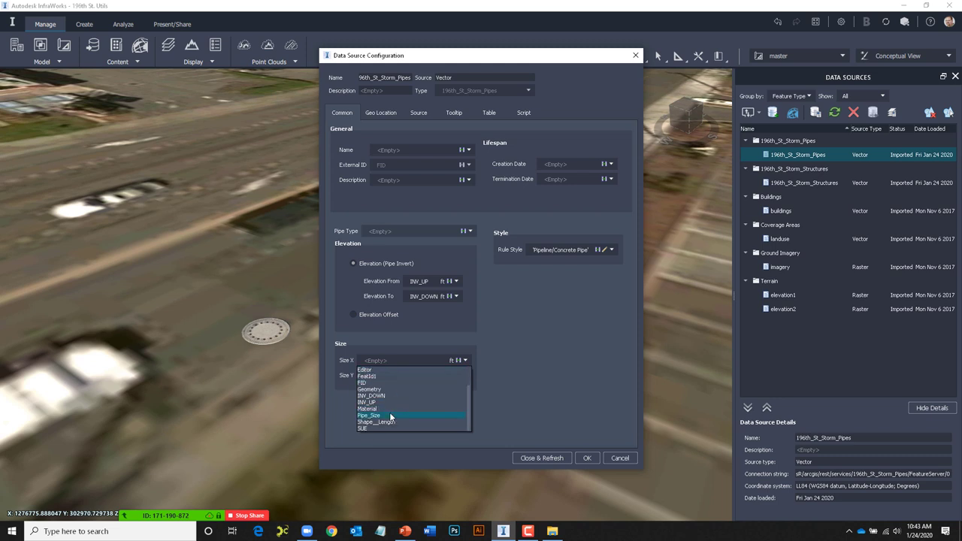
left_click(392, 415)
left_click(464, 376)
scroll(402, 403, "down", 2)
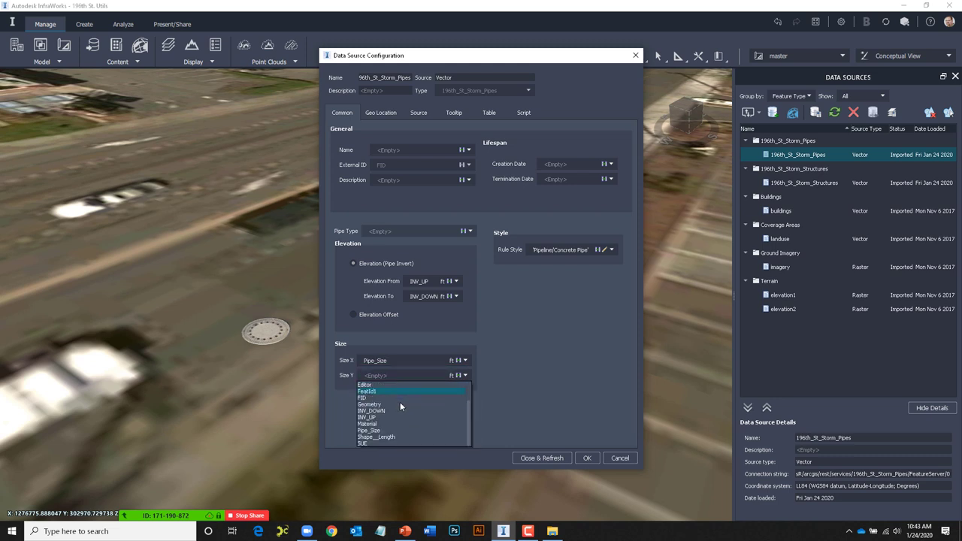
left_click(393, 431)
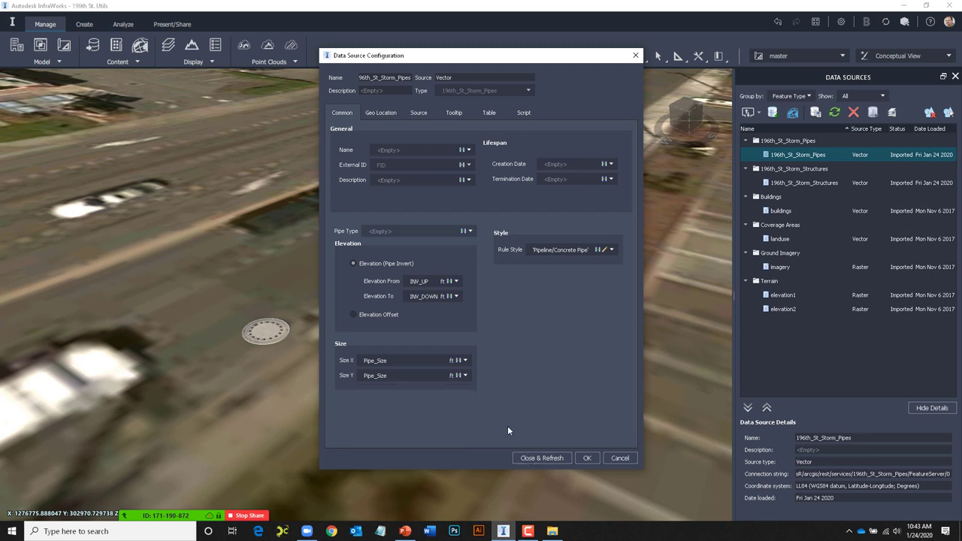
left_click(465, 376)
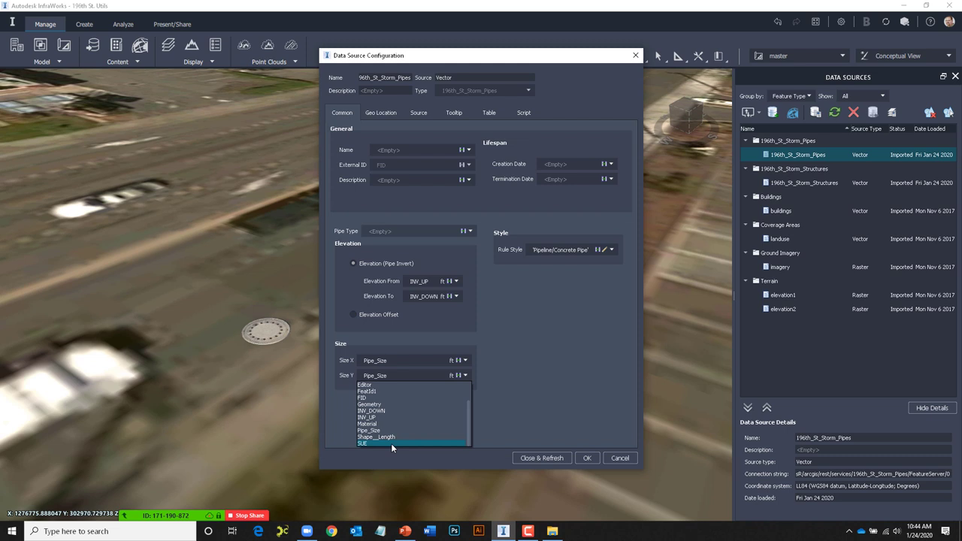
left_click(519, 433)
left_click(520, 457)
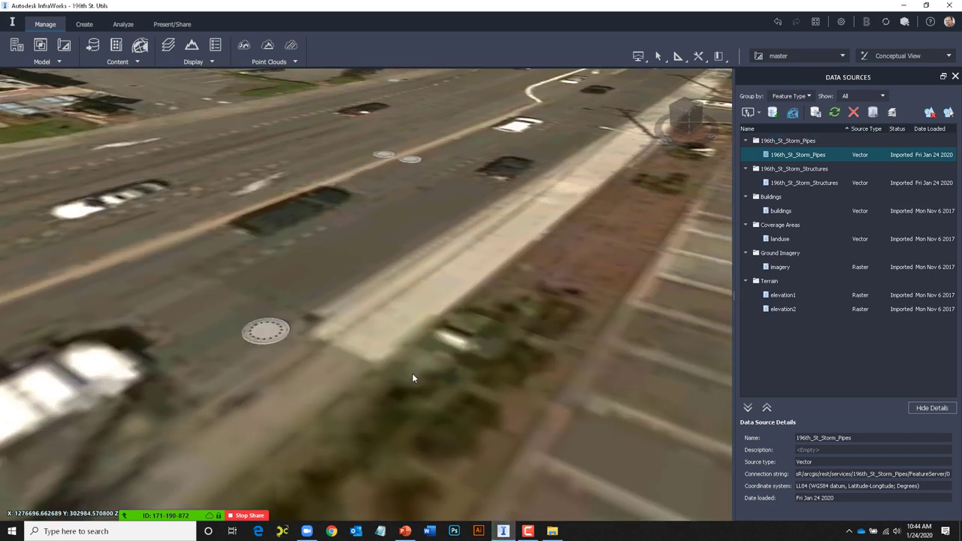
Look below the ground surface, select the pipe between the manholes, examine its geometry and ArcGIS attributes, and clear the selection
middle_click_drag(412, 372, 411, 320, "shift")
middle_click_drag(423, 358, 364, 371, "shift")
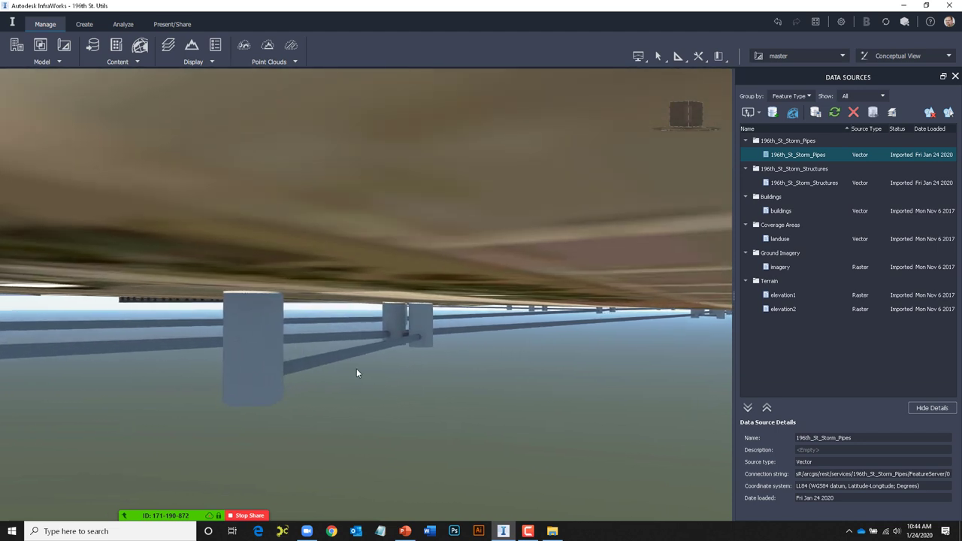
left_click(343, 357)
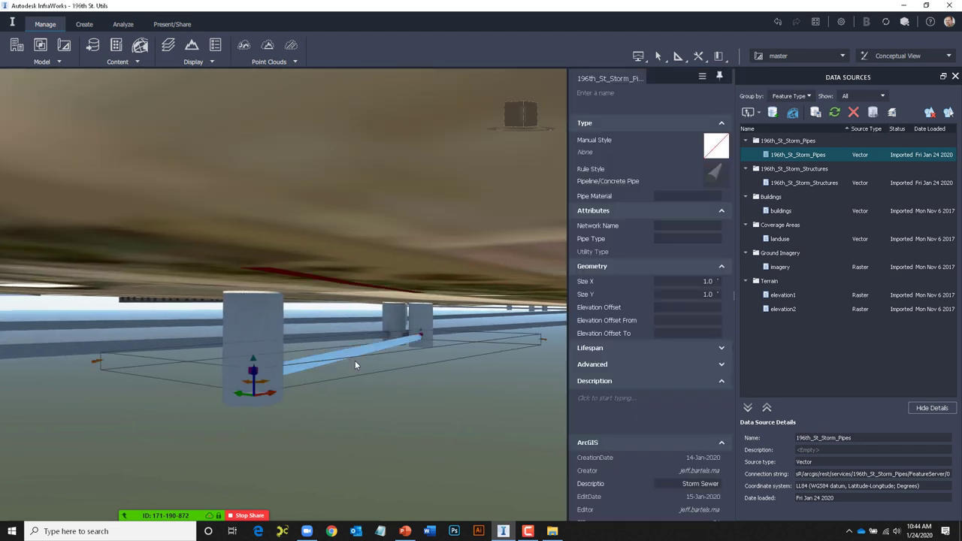
scroll(654, 418, "down", 1)
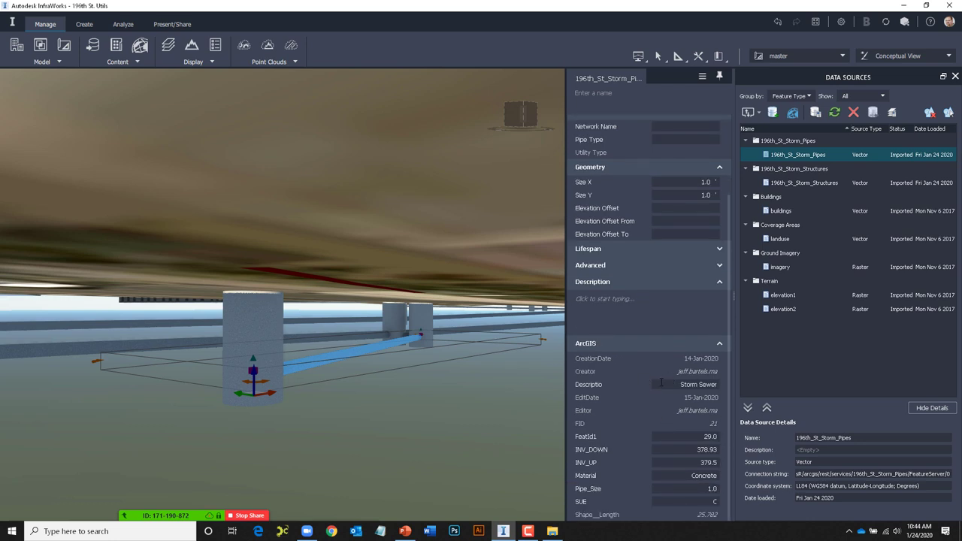
left_click(706, 437)
left_click(692, 476)
left_click(474, 414)
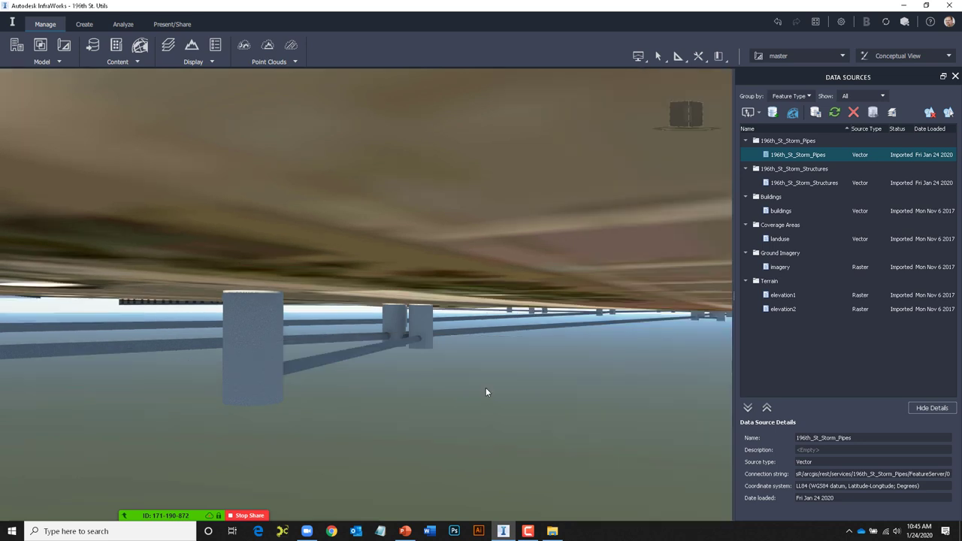
Return above ground, change the view style to Engineering View, and bring the storm pipes along the street into view
middle_click_drag(503, 369, 531, 407)
scroll(517, 365, "down", 4)
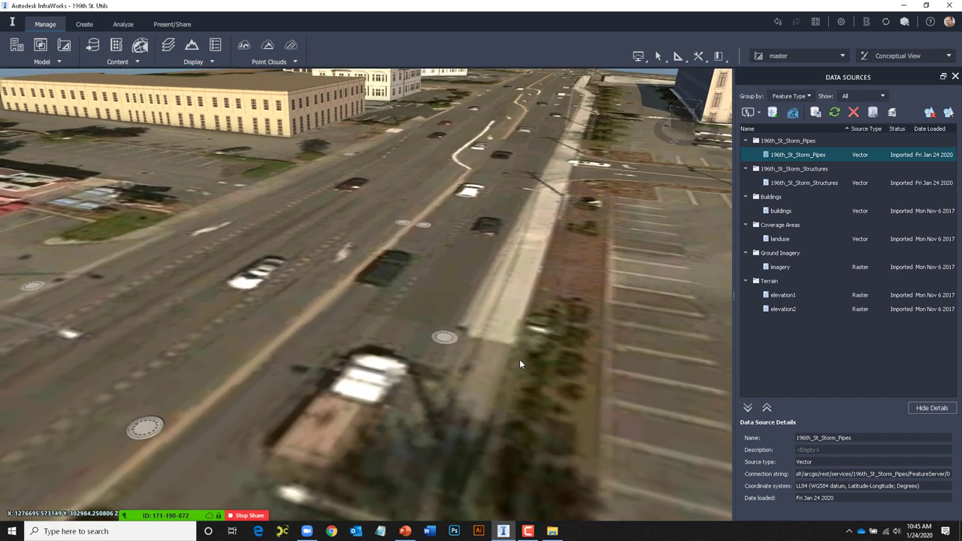
scroll(519, 360, "down", 5)
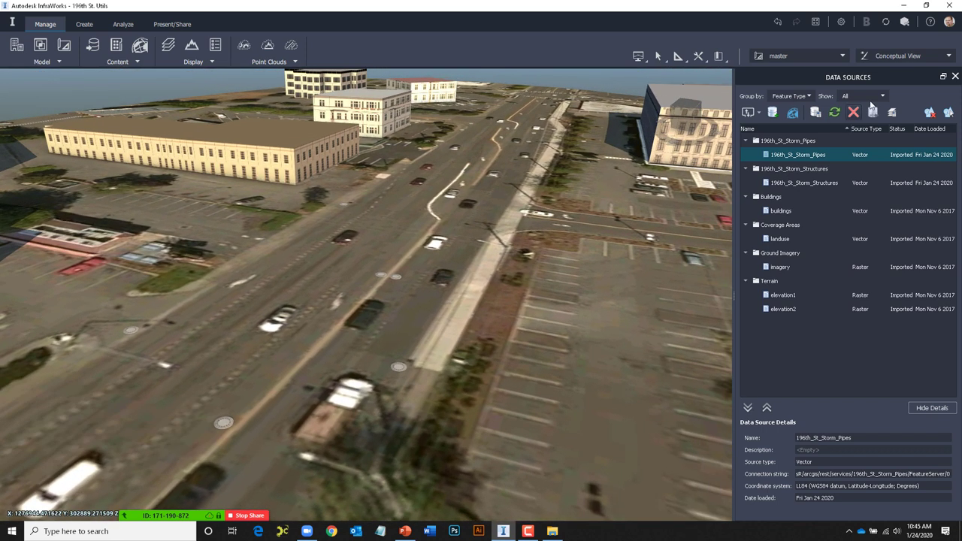
left_click(902, 57)
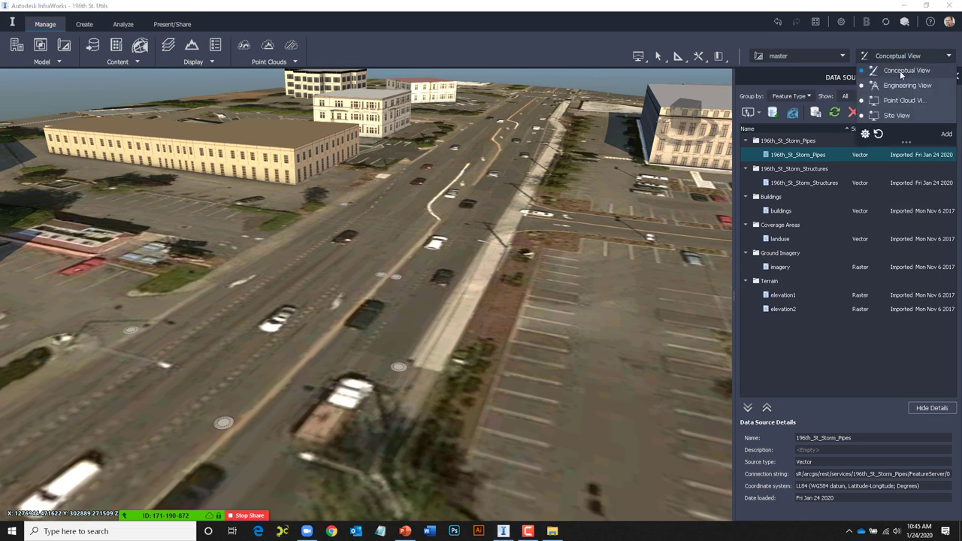
left_click(894, 86)
left_click_drag(521, 281, 617, 297)
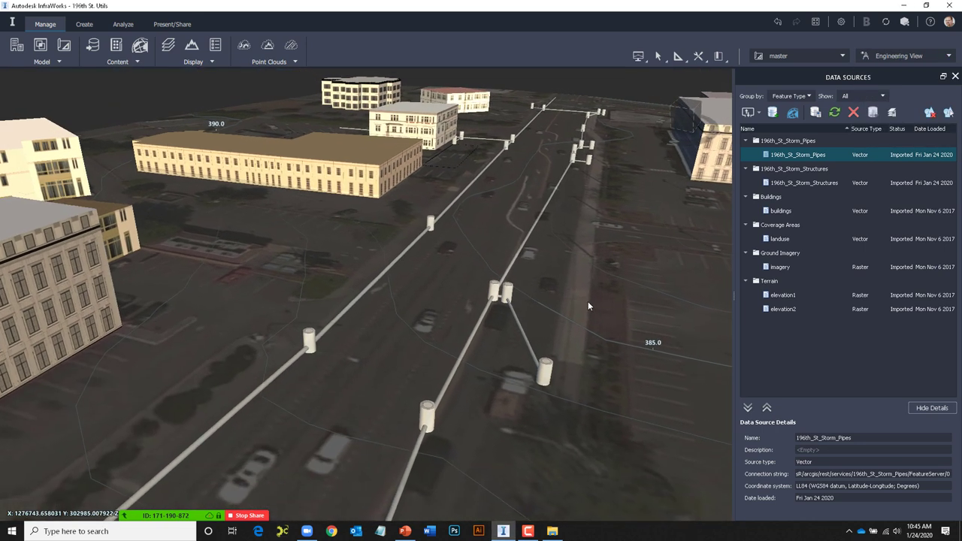
left_click_drag(474, 338, 500, 313)
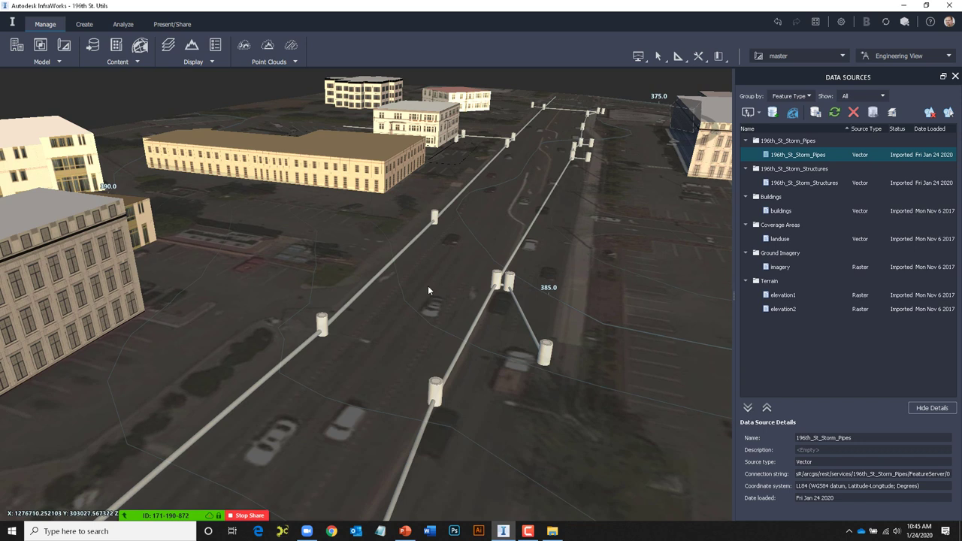
Start a new feature theme for 196th_St_Storm_Pipes and name it Storm Sewer SUE
left_click(216, 47)
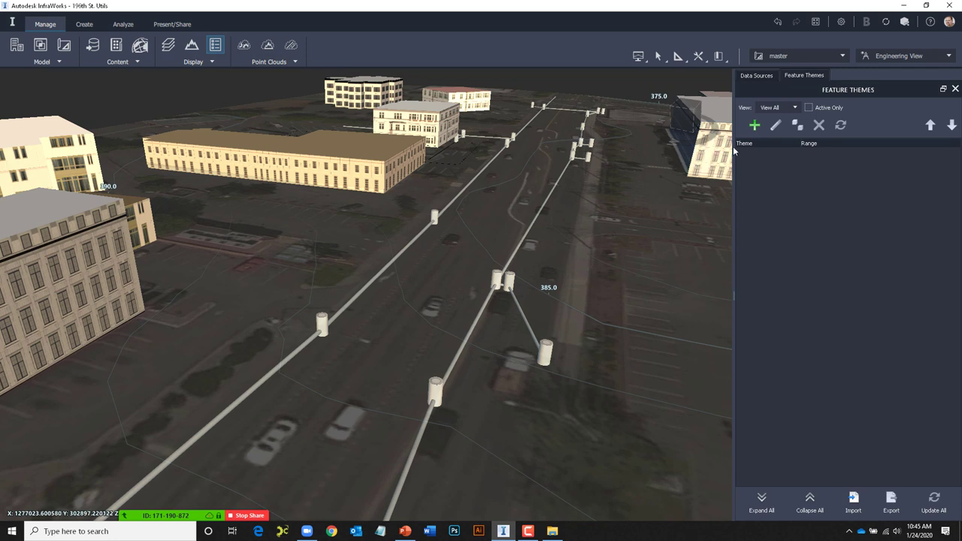
left_click(755, 125)
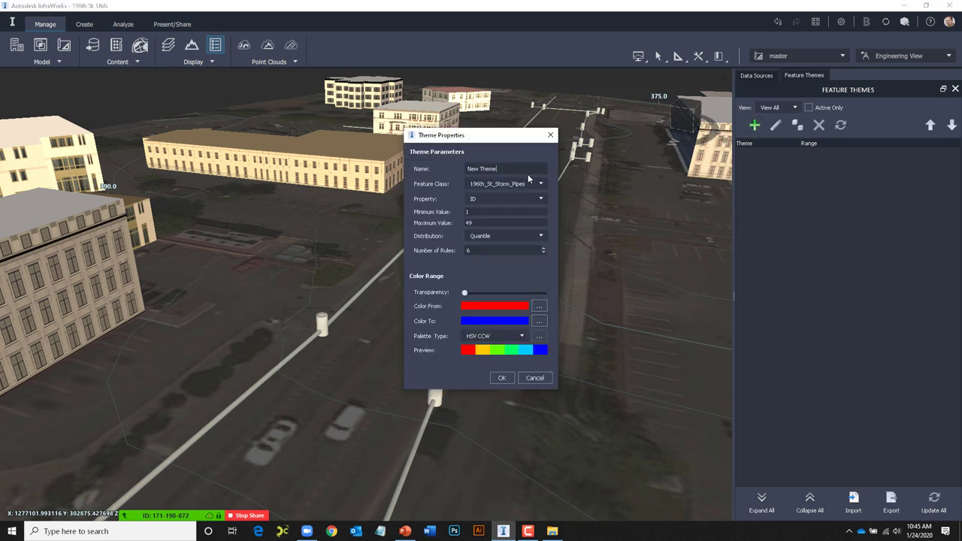
left_click_drag(497, 169, 464, 169)
type("Storm Sewer SUE")
Base the theme on the SUE property, choose its distribution, and create the theme with the default red-to-blue color range
left_click(539, 200)
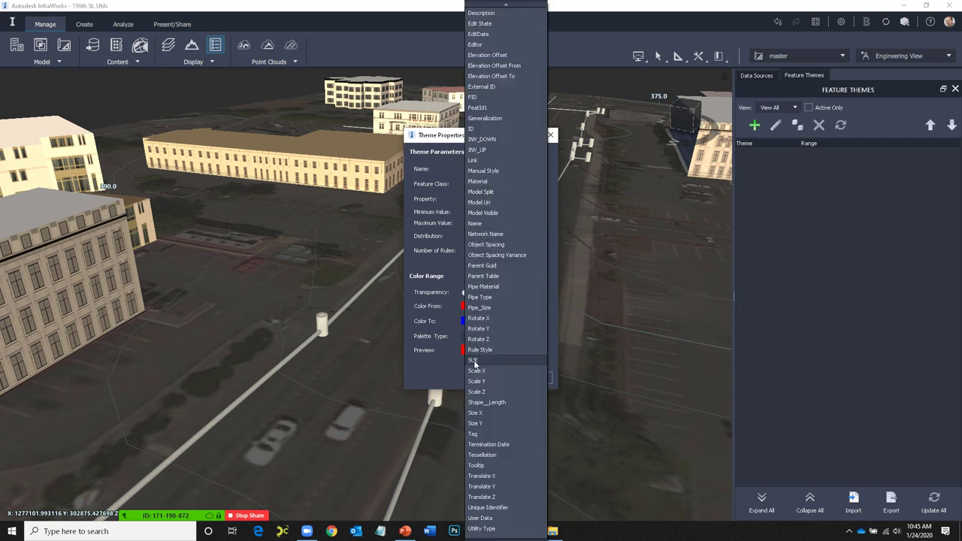
left_click(474, 361)
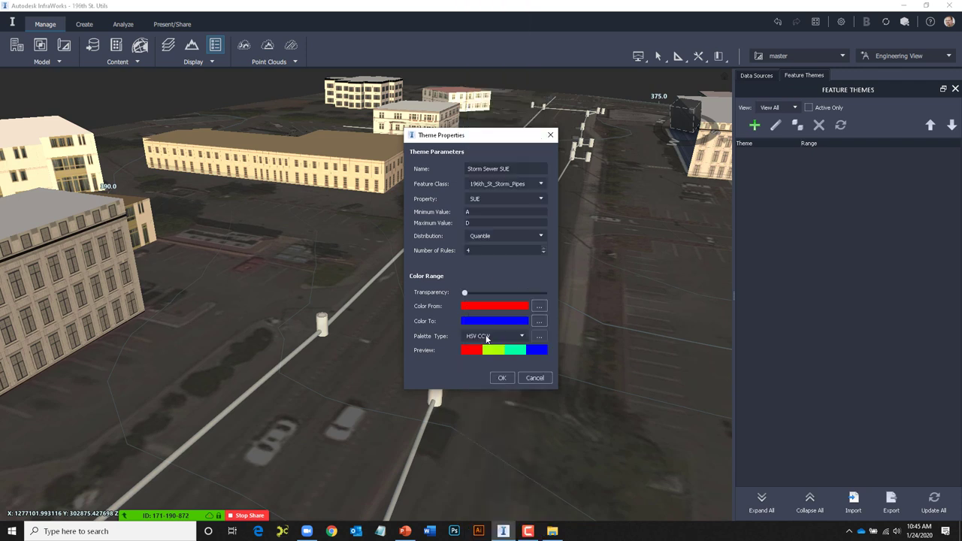
left_click(476, 236)
left_click(481, 228)
left_click(502, 378)
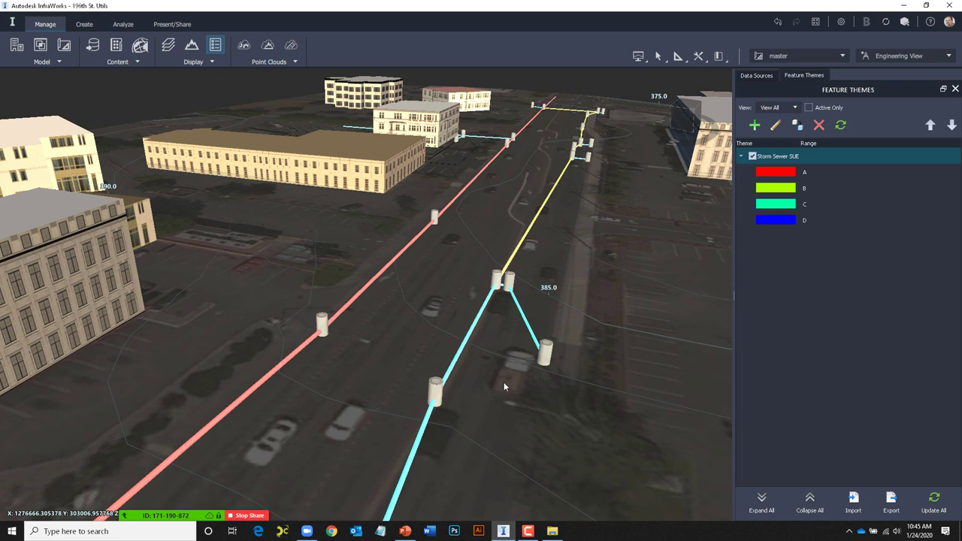
Review the themed pipes, then set the SUE attribute of the short pipe connecting to the paired manholes to A
left_click_drag(503, 389, 560, 313)
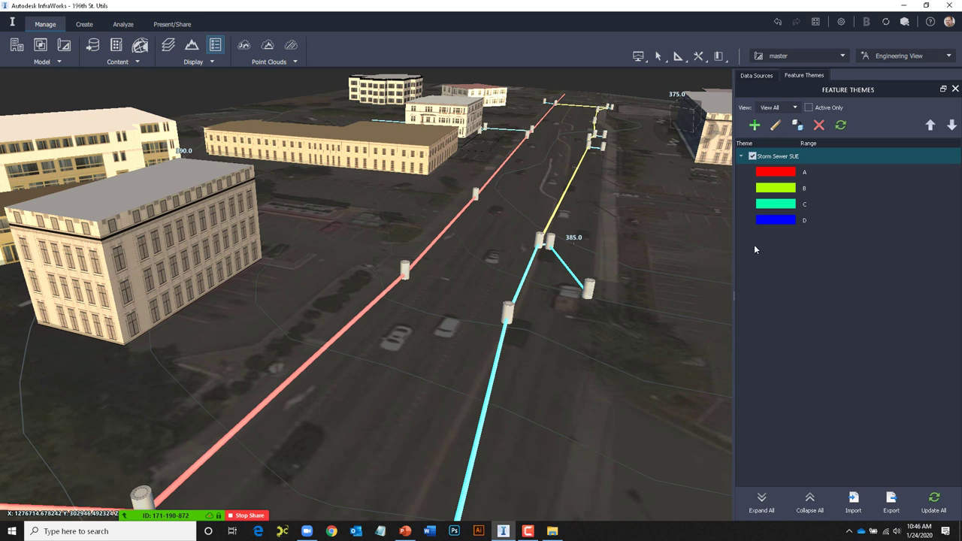
left_click_drag(591, 378, 534, 396)
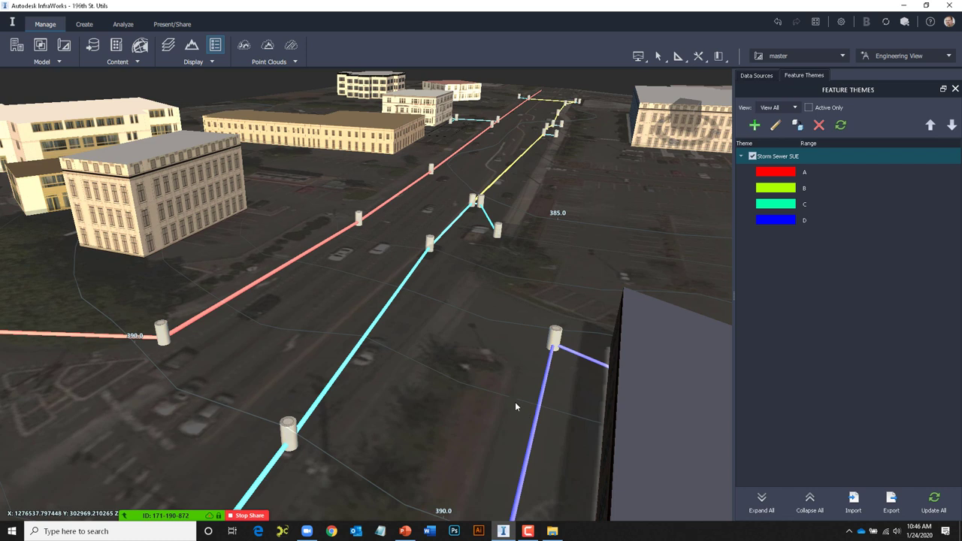
left_click_drag(493, 281, 539, 418)
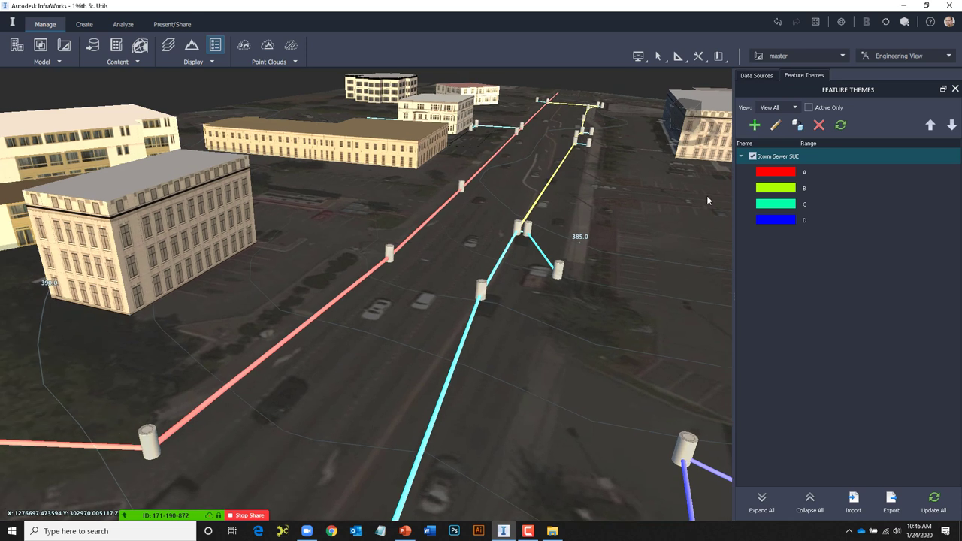
middle_click_drag(589, 299, 460, 350)
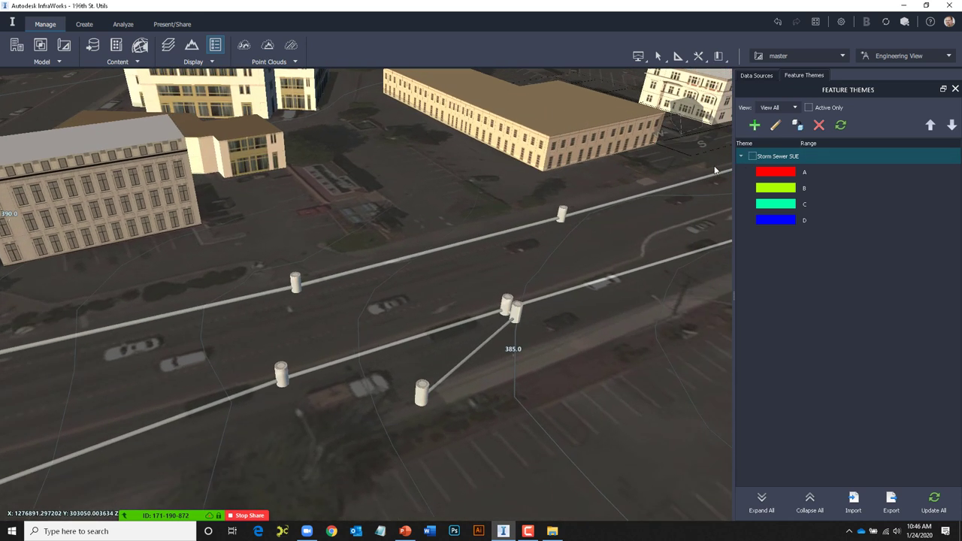
scroll(490, 371, "up", 6)
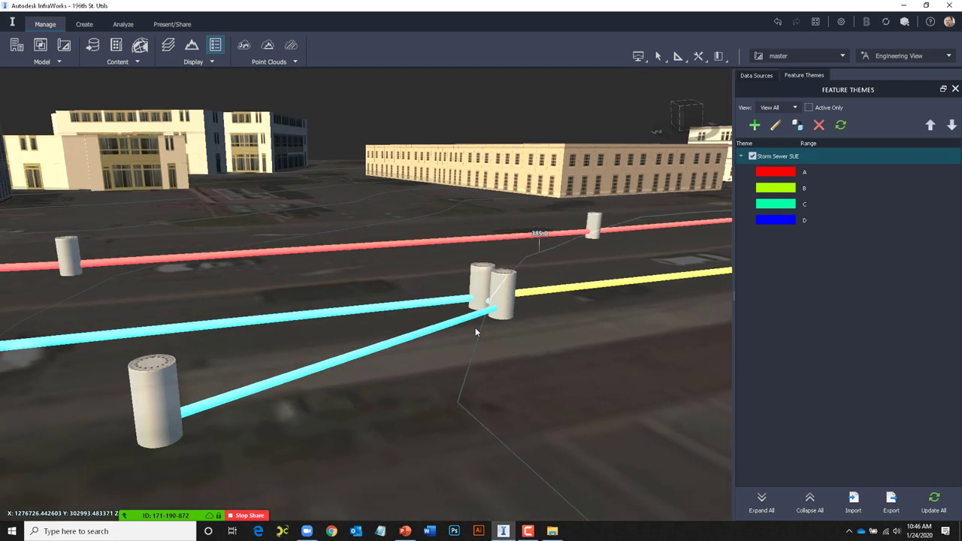
middle_click_drag(475, 330, 354, 347)
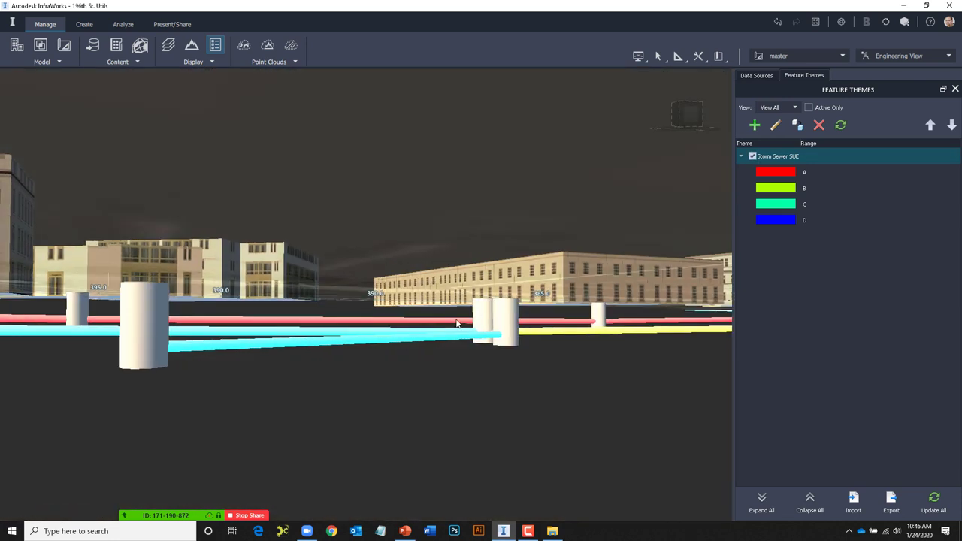
left_click(352, 345)
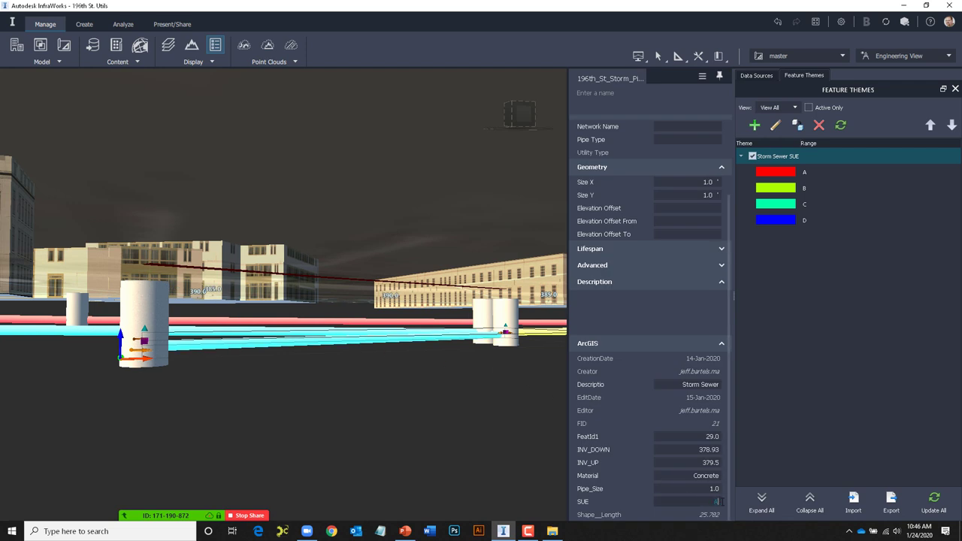
left_click(503, 426)
scroll(462, 375, "down", 6)
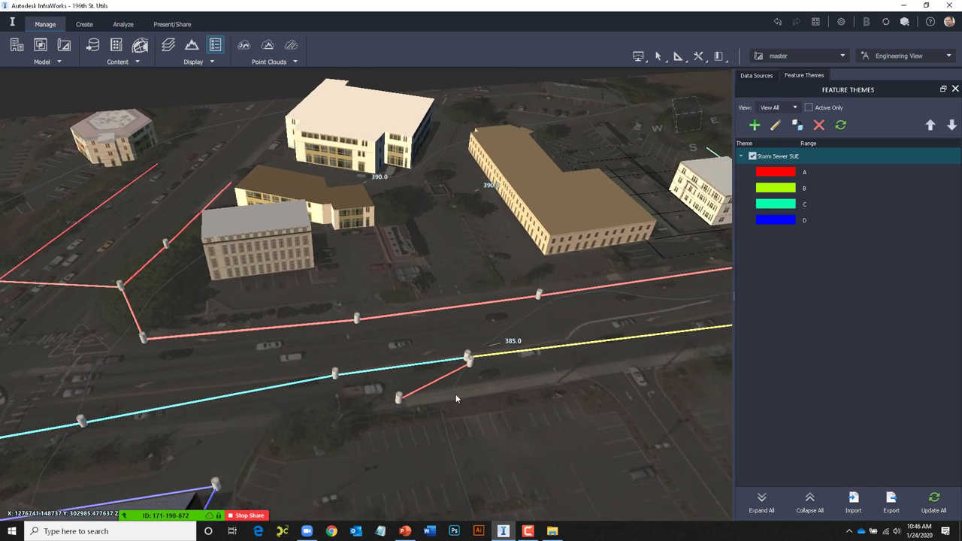
Turn off the Storm Sewer SUE theme and save the 196th_St_Storm_Pipes edits back to their ArcGIS source
left_click(752, 158)
left_click(763, 74)
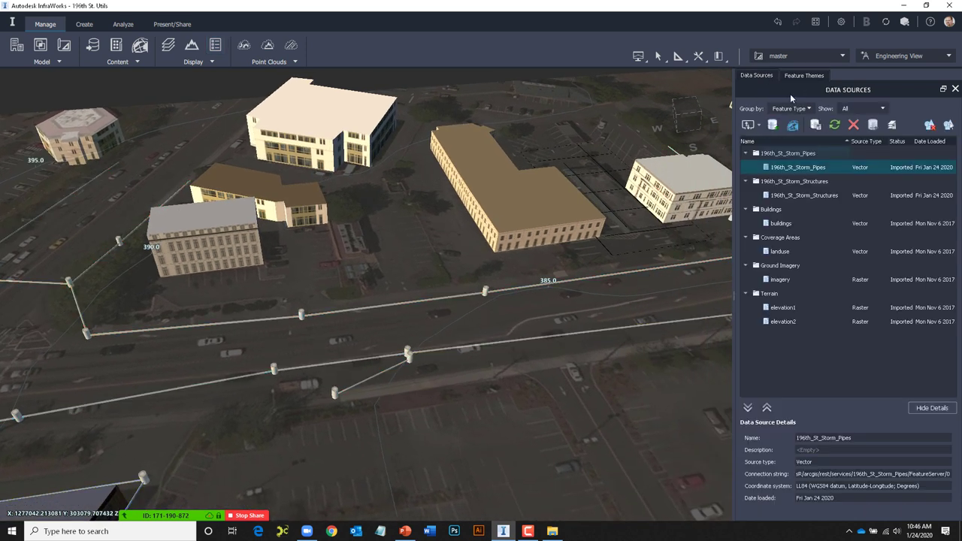
right_click(799, 169)
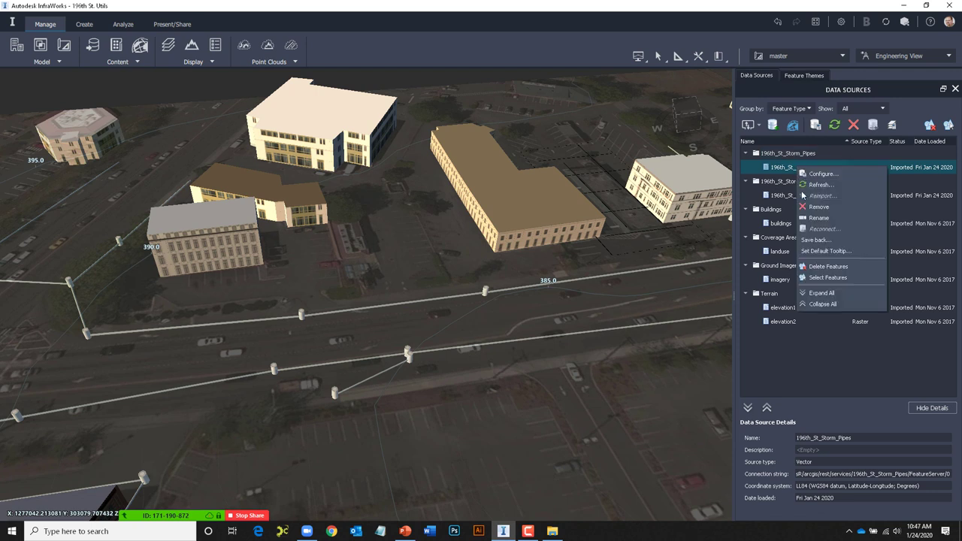
left_click(815, 240)
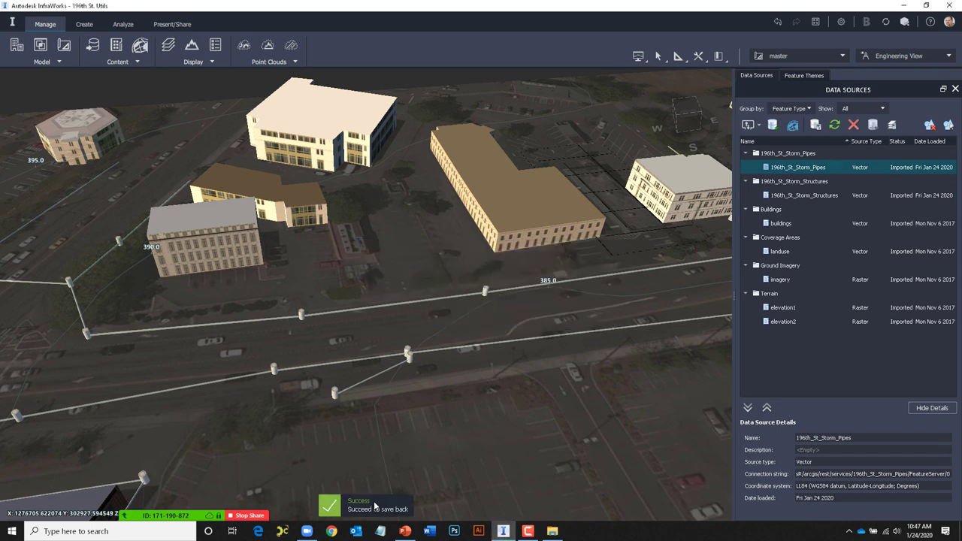
Switch to Chrome, go to makeanything.maps.arcgis.com, and sign in to the ArcGIS account
left_click(332, 531)
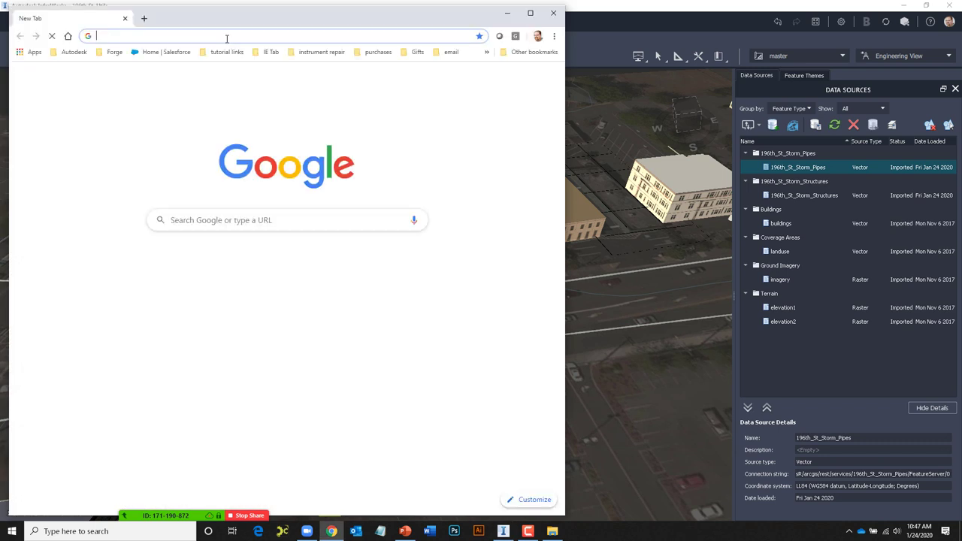
type("make")
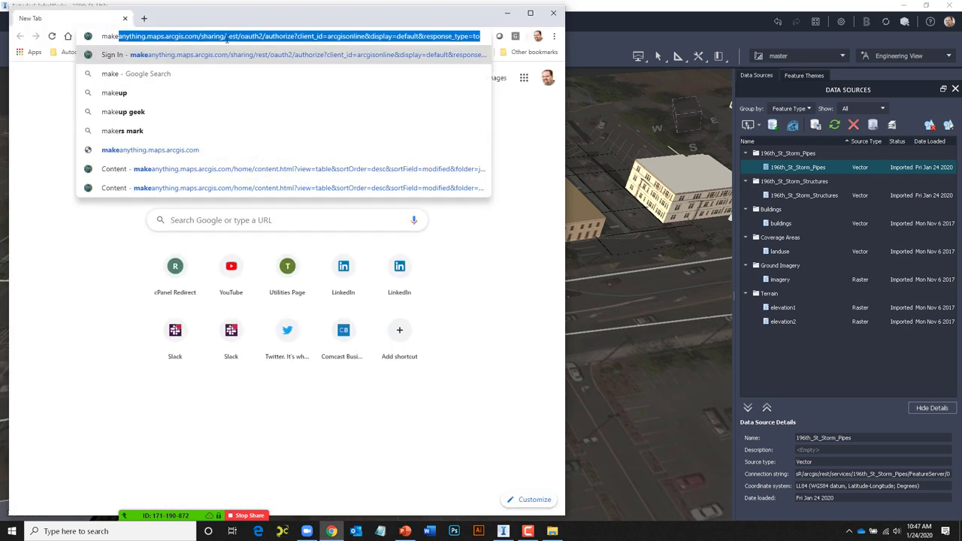
key("Return")
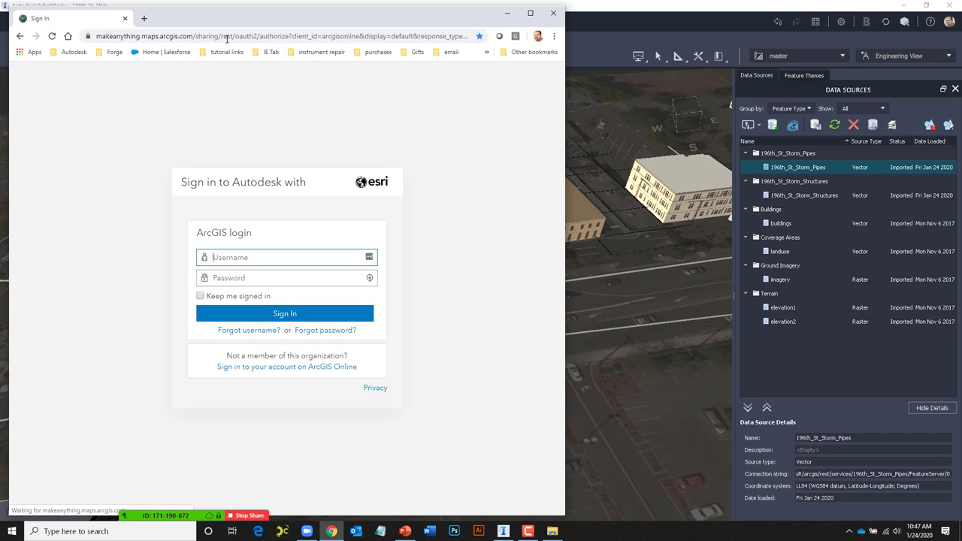
left_click(286, 316)
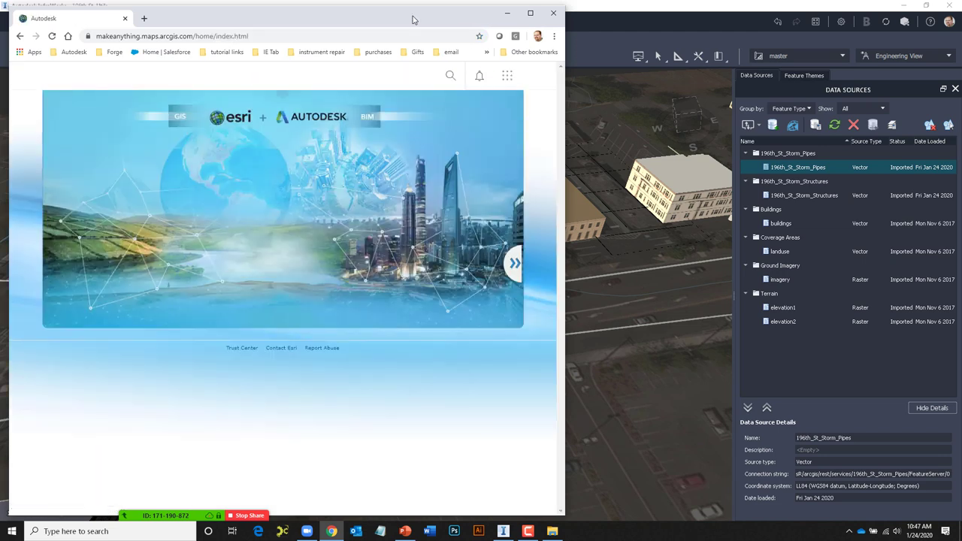
left_click_drag(412, 19, 563, 24)
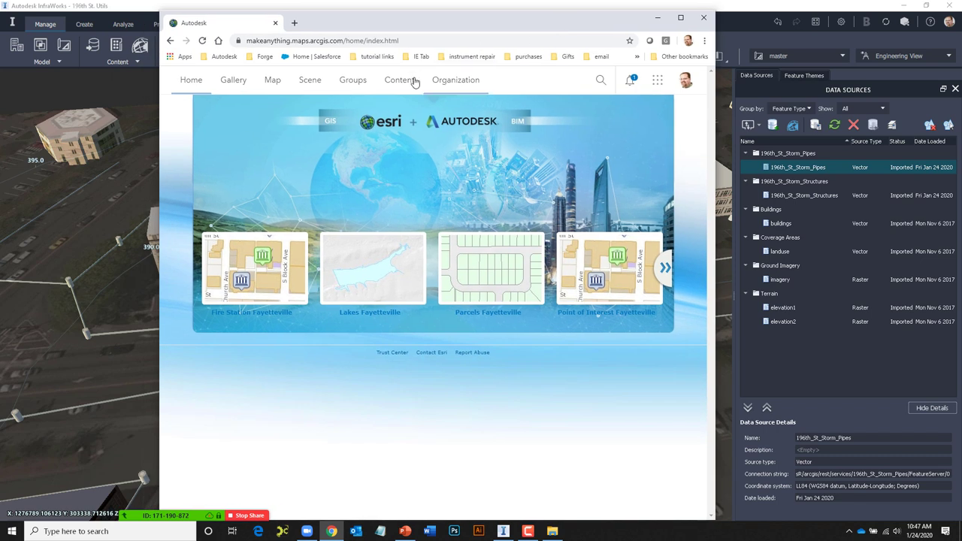
Open the 196th St Utilities web map from the 196th St Utilities content folder in Map Viewer
left_click(401, 81)
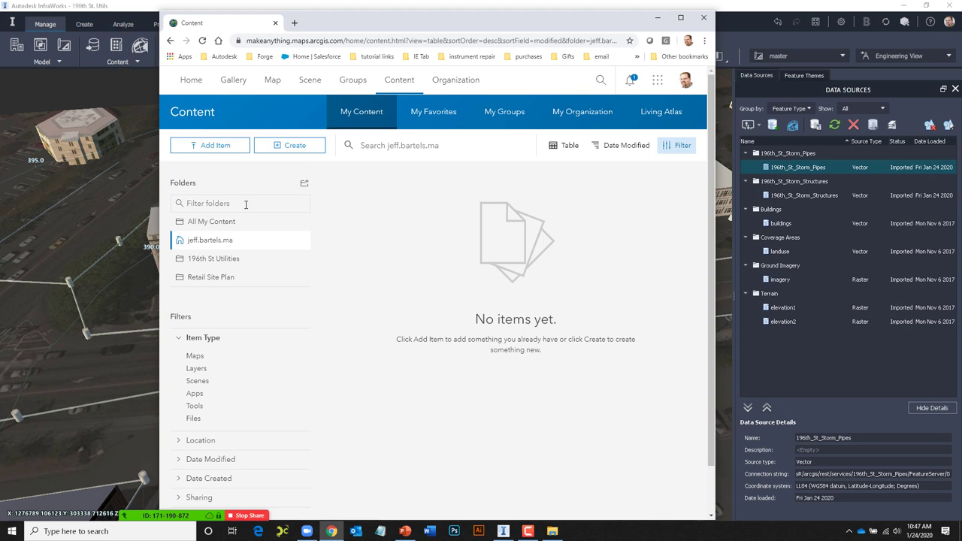
left_click(213, 260)
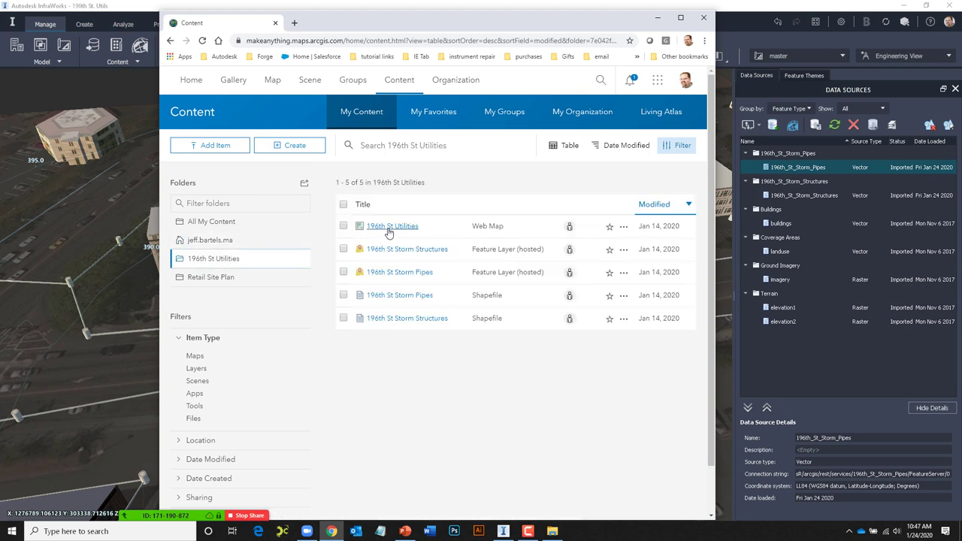
left_click(395, 229)
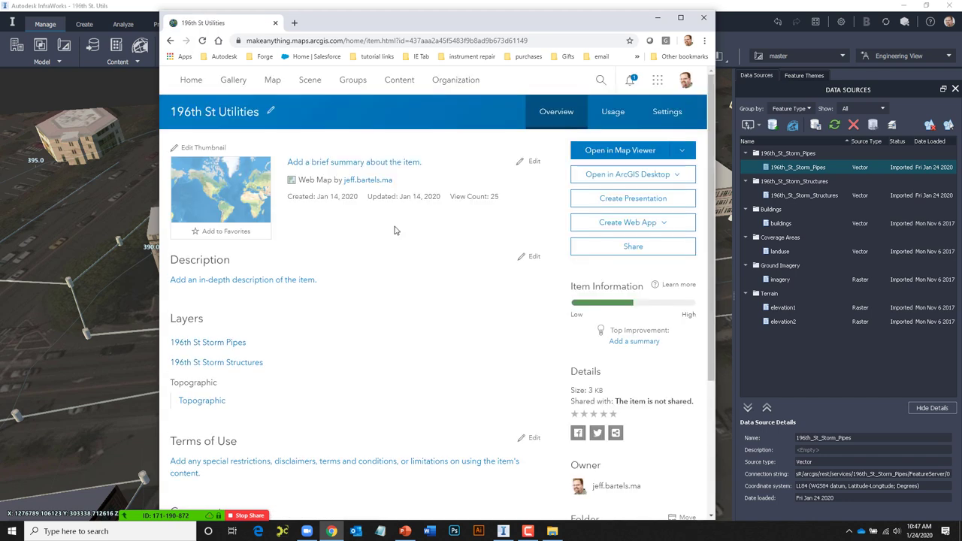
left_click(613, 151)
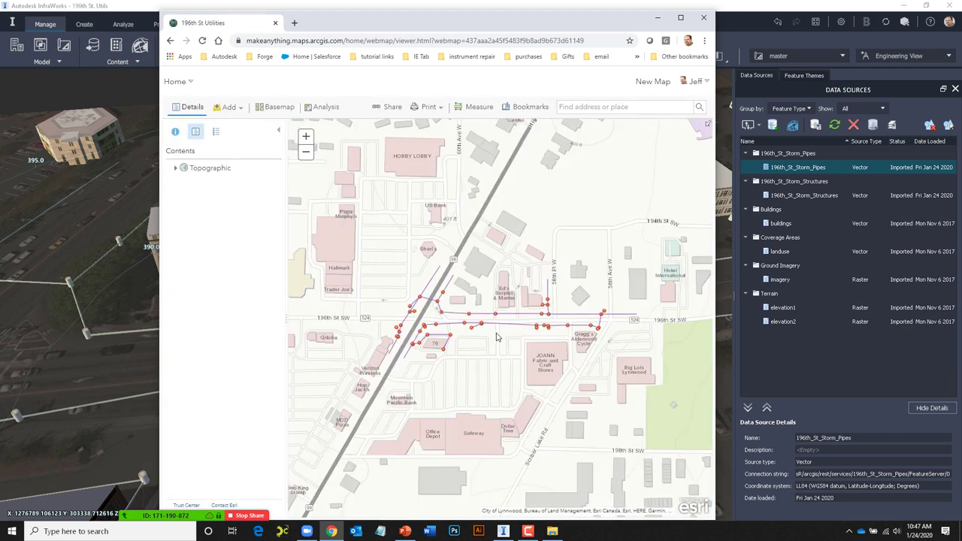
Examine the short connecting pipe's attributes in the web map, then close the browser and return to the InfraWorks model
scroll(476, 314, "up", 4)
scroll(458, 330, "up", 3)
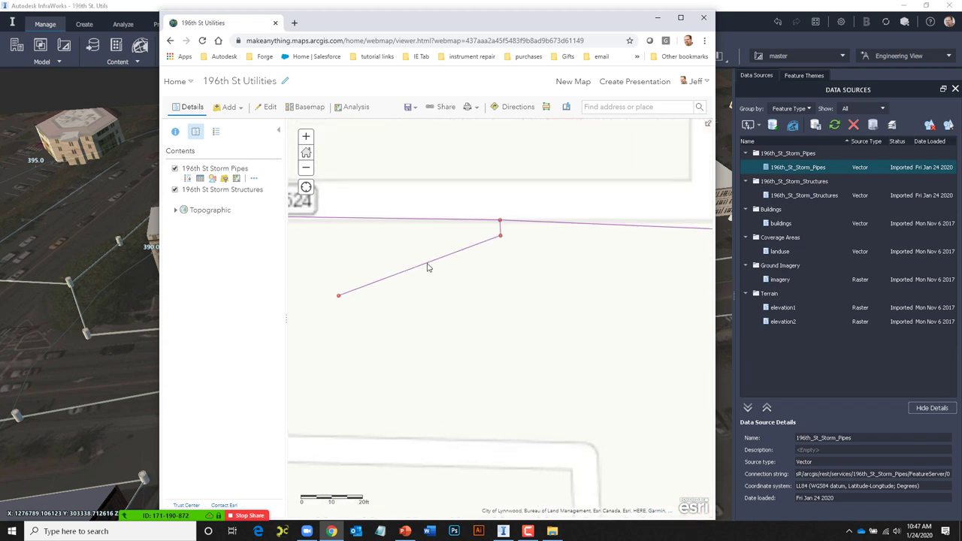
left_click(428, 267)
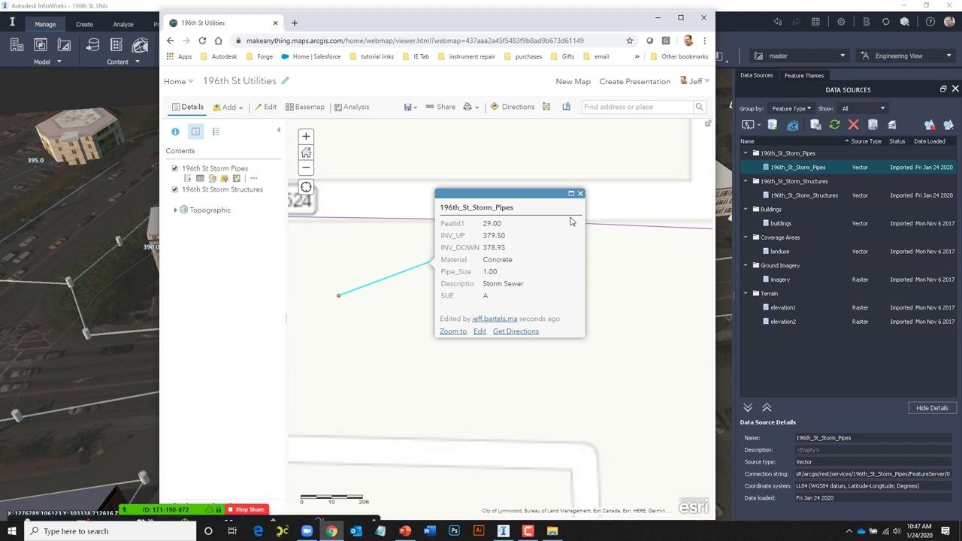
left_click(580, 194)
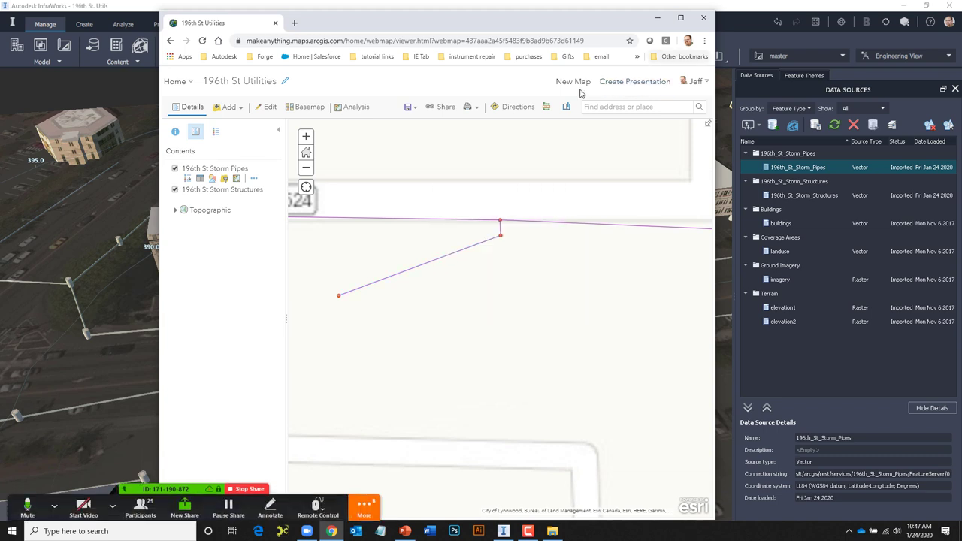
left_click(704, 17)
scroll(461, 366, "up", 3)
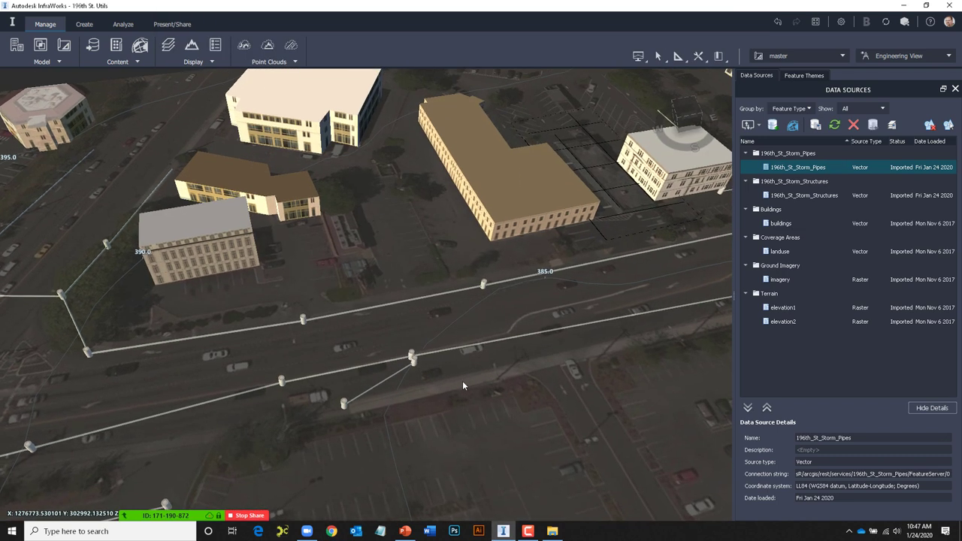
middle_click_drag(470, 380, 480, 365, "shift")
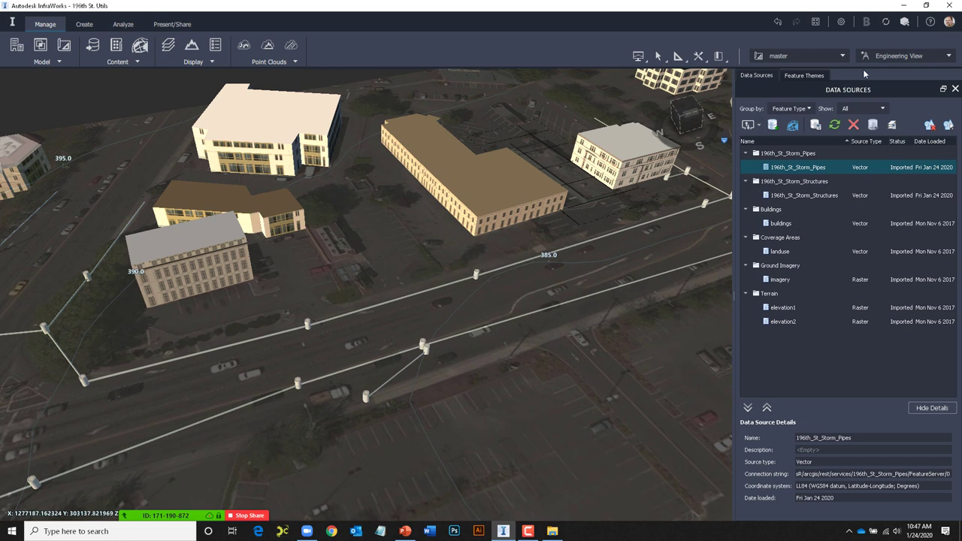
Close InfraWorks and switch to the IWX-OOH.pptx presentation in PowerPoint
left_click(950, 6)
left_click(680, 109)
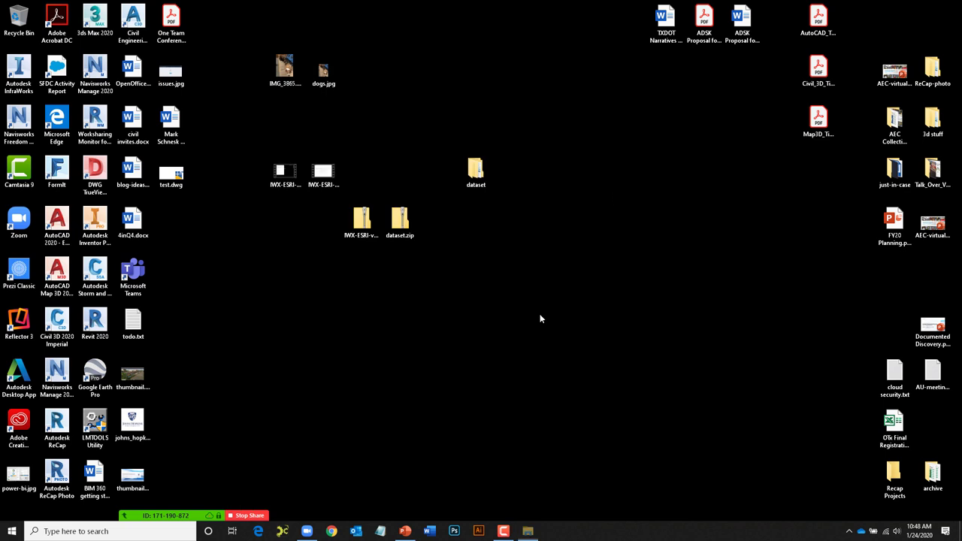
left_click(404, 531)
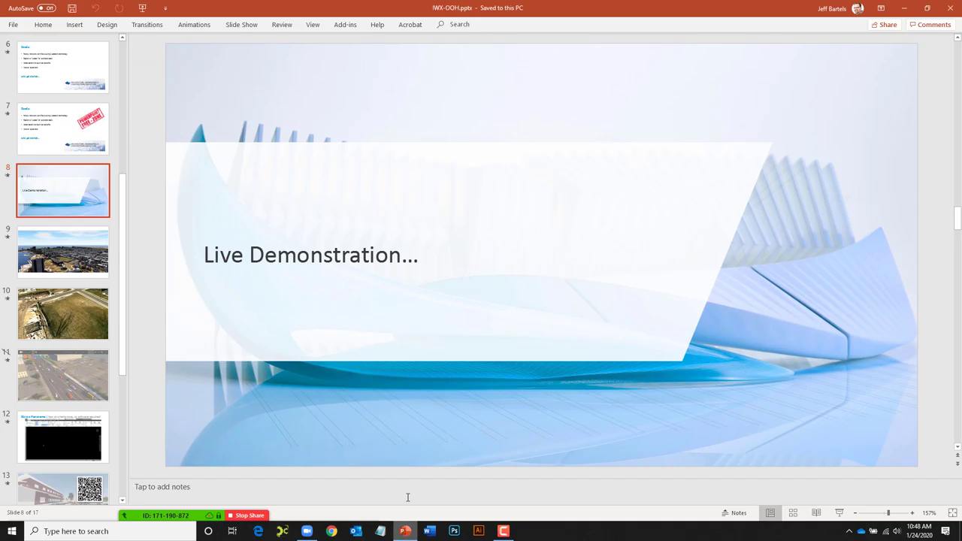
Present the slide show from slide 9, playing its city model video and continuing to the Stereo Panorama slide with the smartphone viewers
left_click(72, 255)
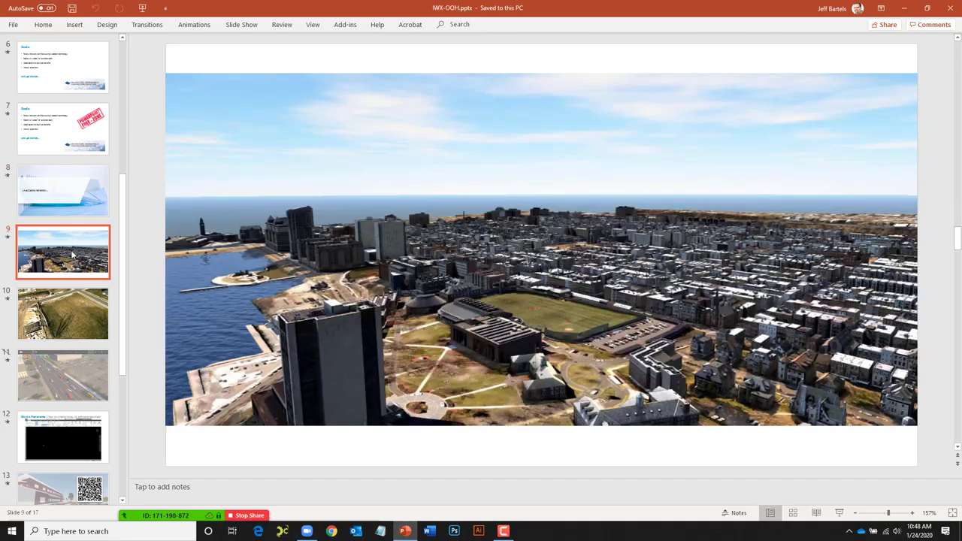
left_click(237, 24)
left_click(45, 53)
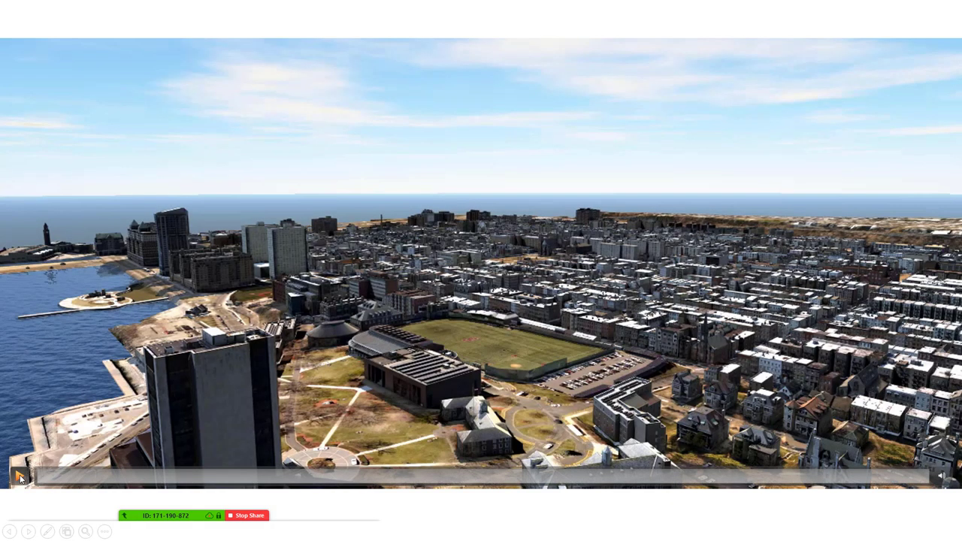
left_click(21, 477)
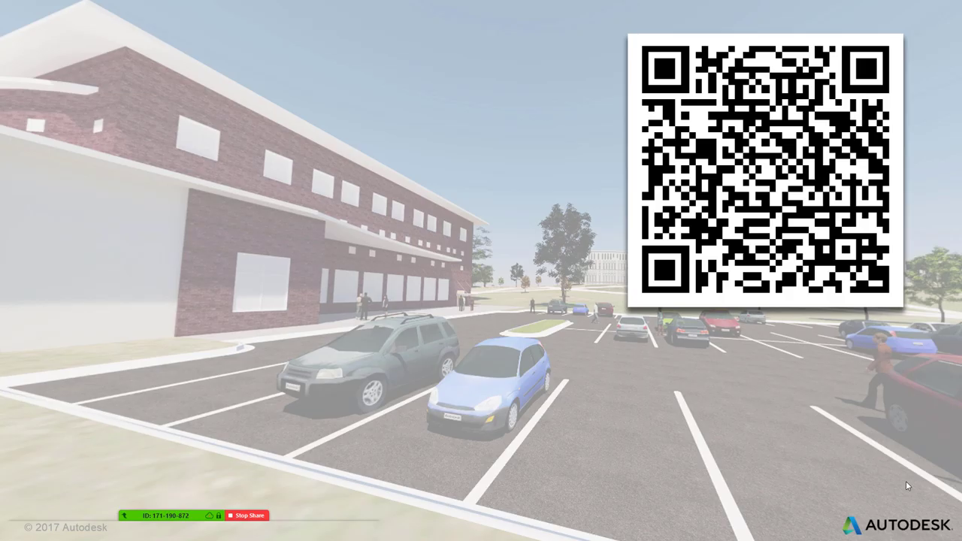
key("Right")
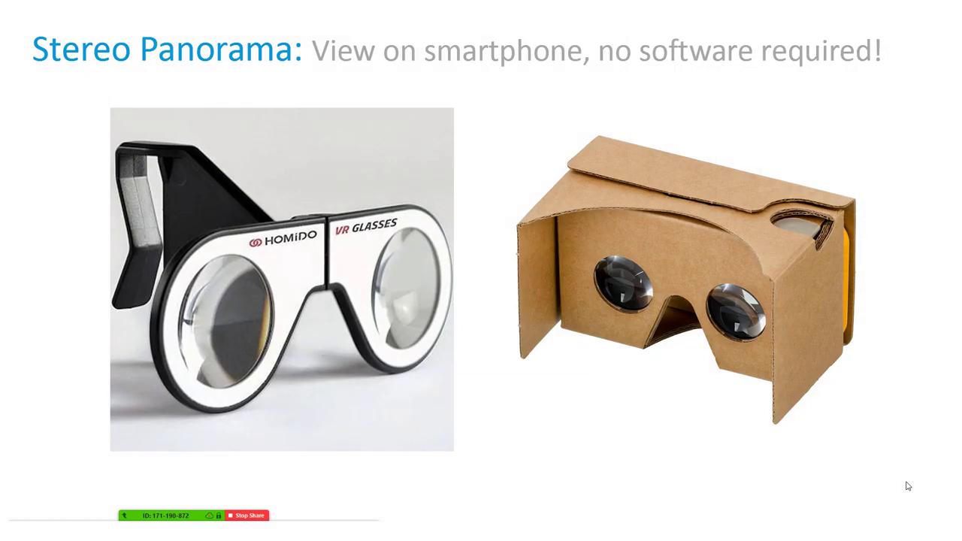